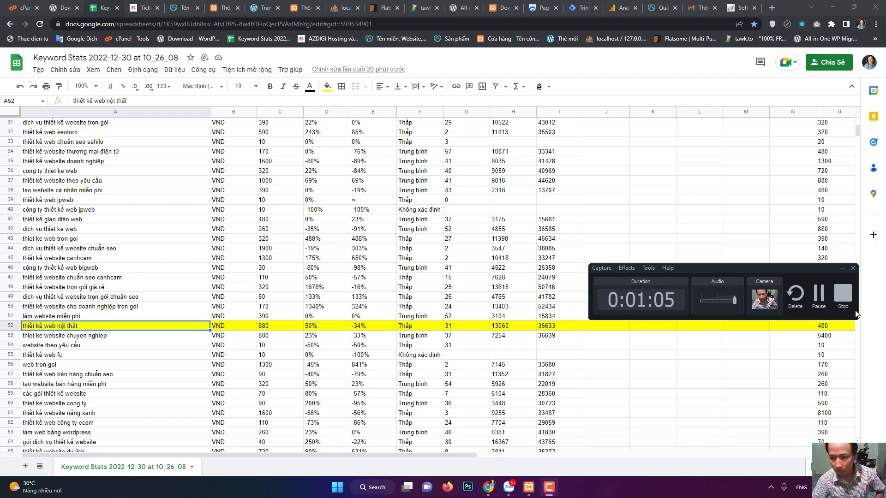
Step: Switch to Google Ads Keyword Planner in Firefox and review the keyword ideas for "nội thất, thiết kế nội thất"
key(alt+Tab)
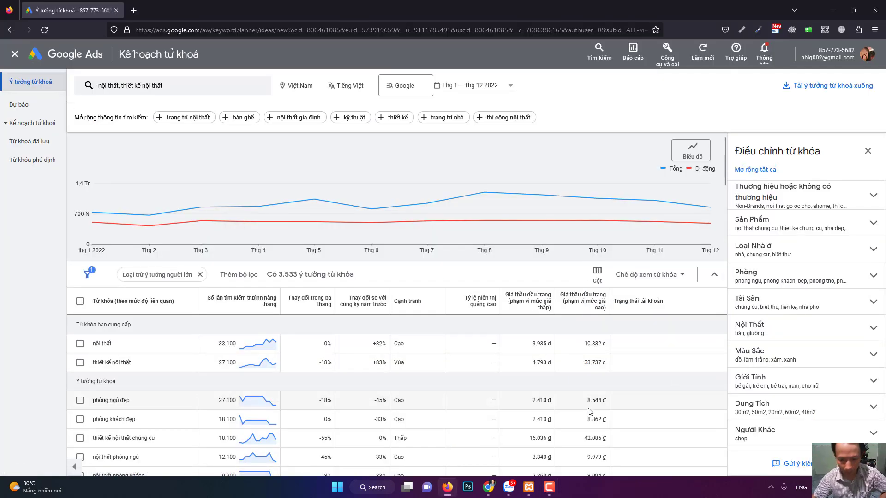
click(549, 487)
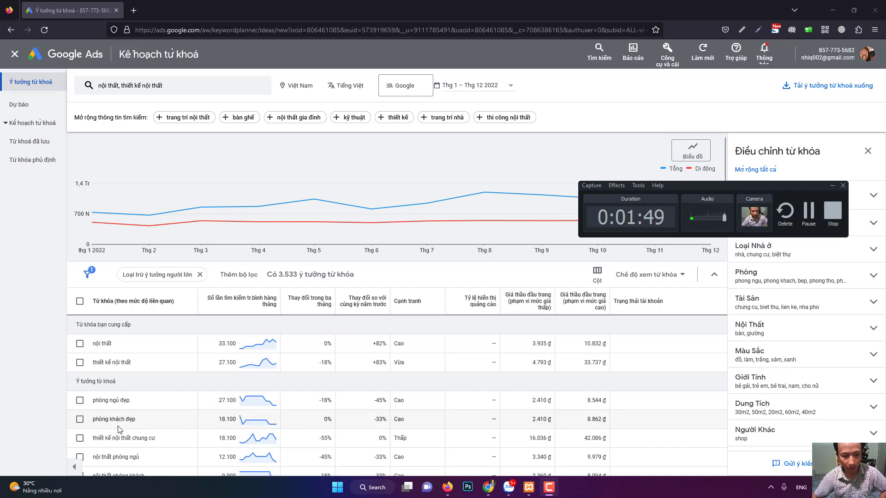
scroll(117, 438, down, 1)
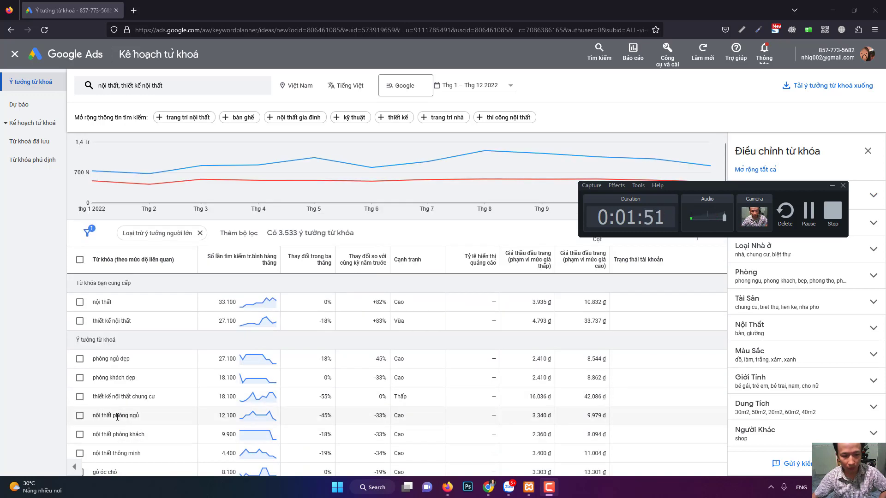
scroll(133, 418, down, 1)
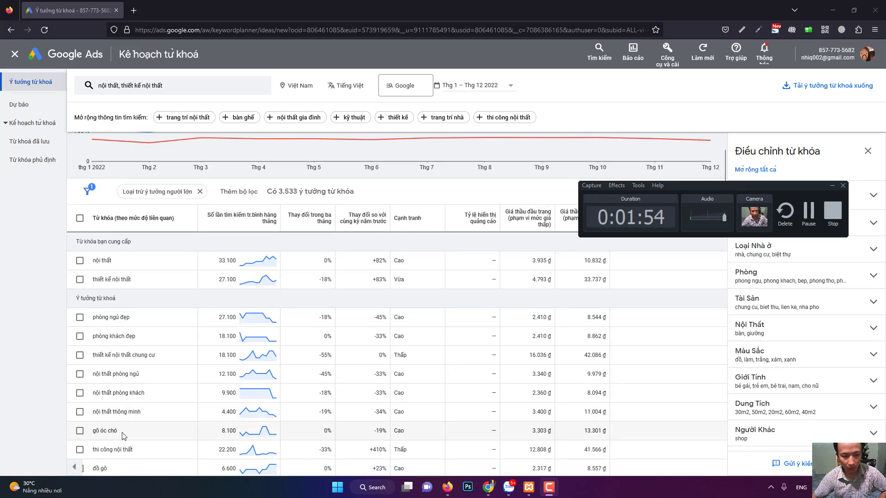
scroll(132, 419, down, 1)
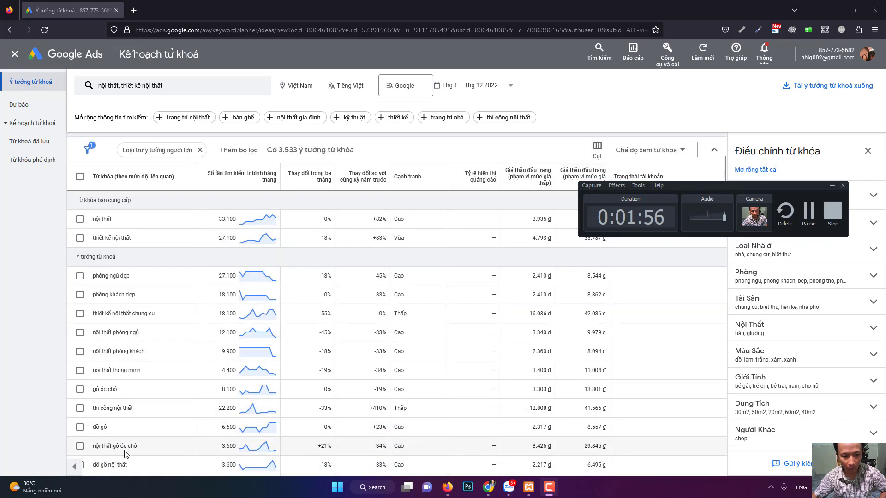
scroll(147, 450, down, 1)
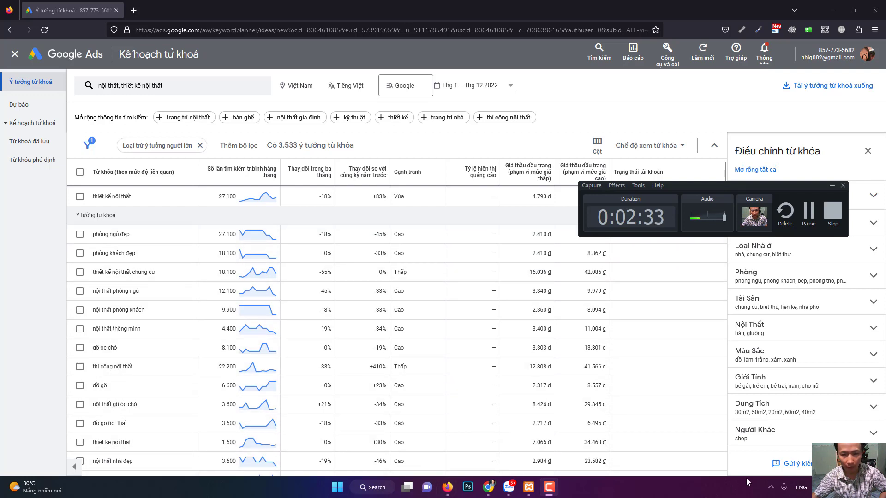
Step: Switch back to the Keyword Stats spreadsheet in Chrome and select its full web address
click(487, 487)
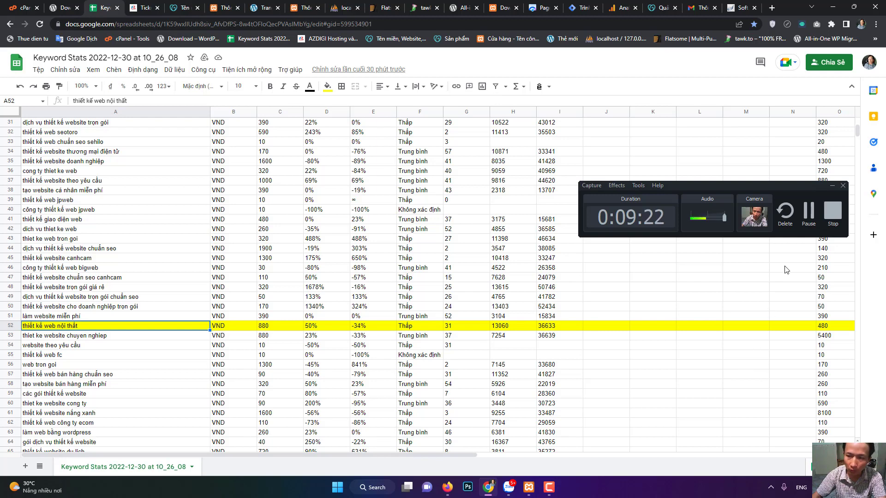
click(831, 186)
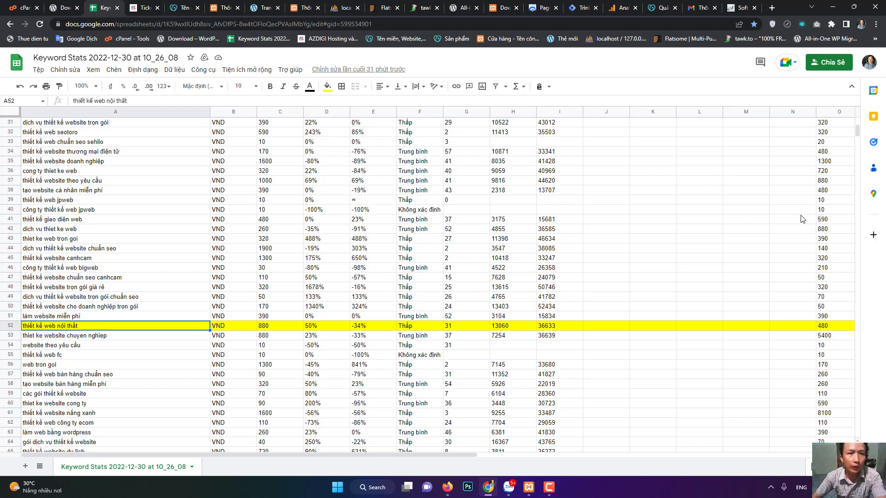
double_click(392, 25)
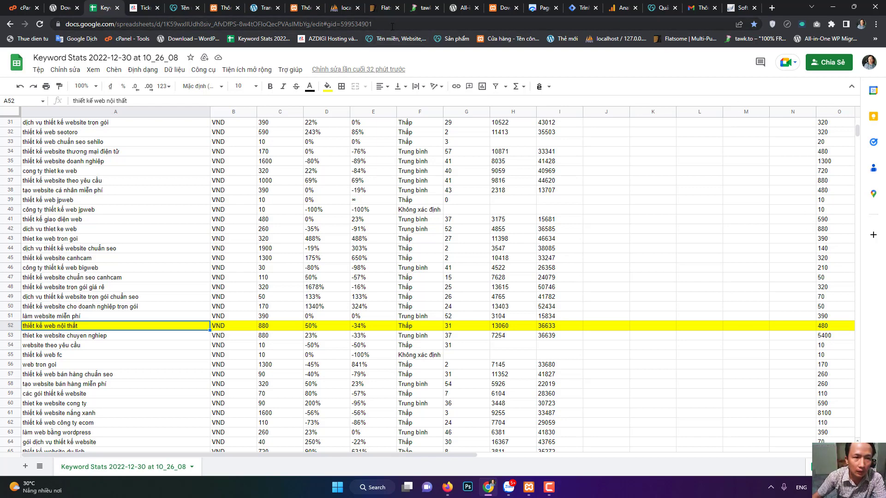
click(412, 26)
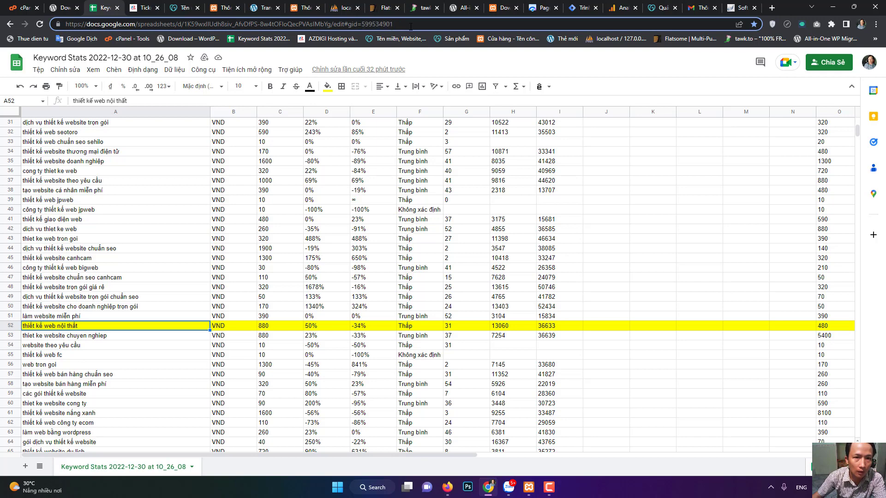
drag(411, 26, 67, 26)
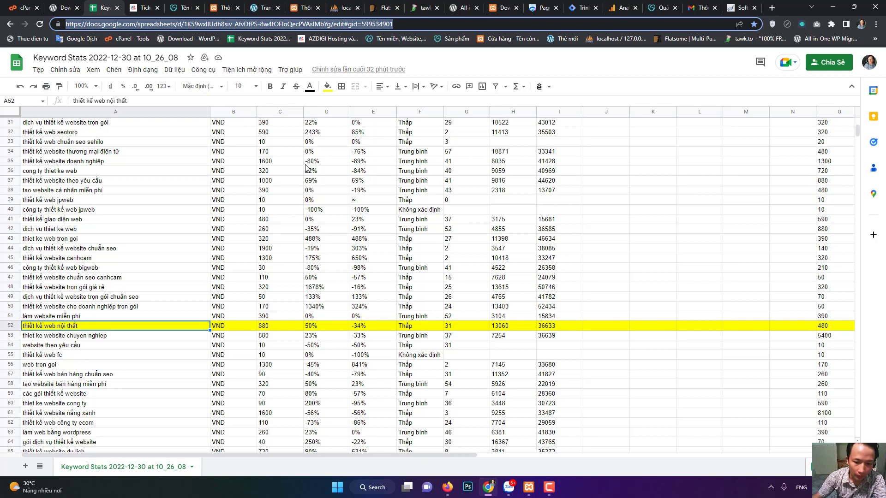
click(550, 488)
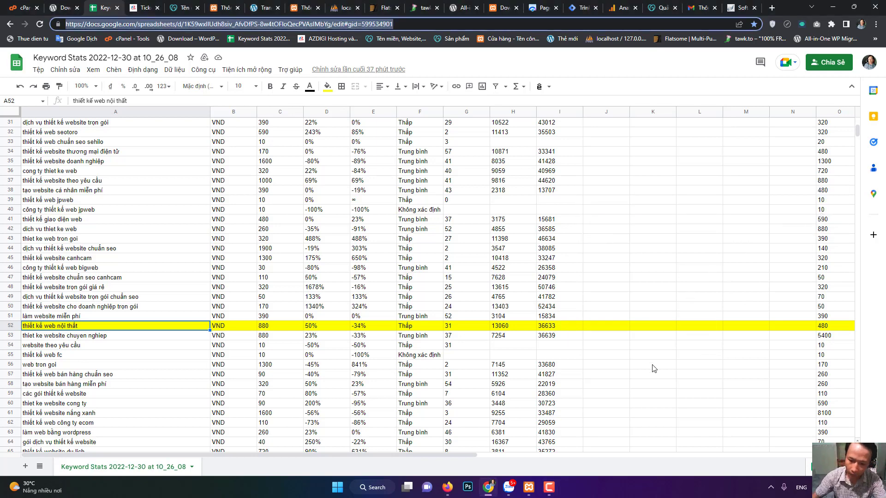
click(549, 487)
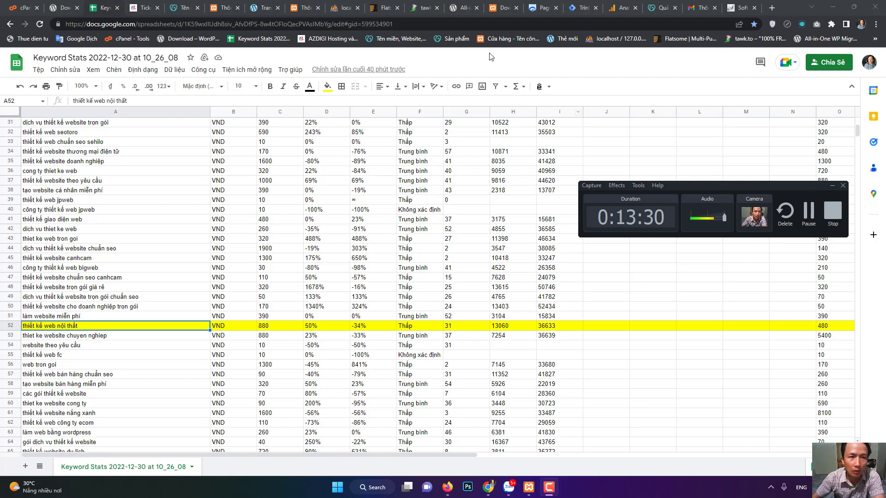
Step: Go to the AZDIGI customer site, then load the bookmarked azdigi.com home page in a new browser tab
click(143, 8)
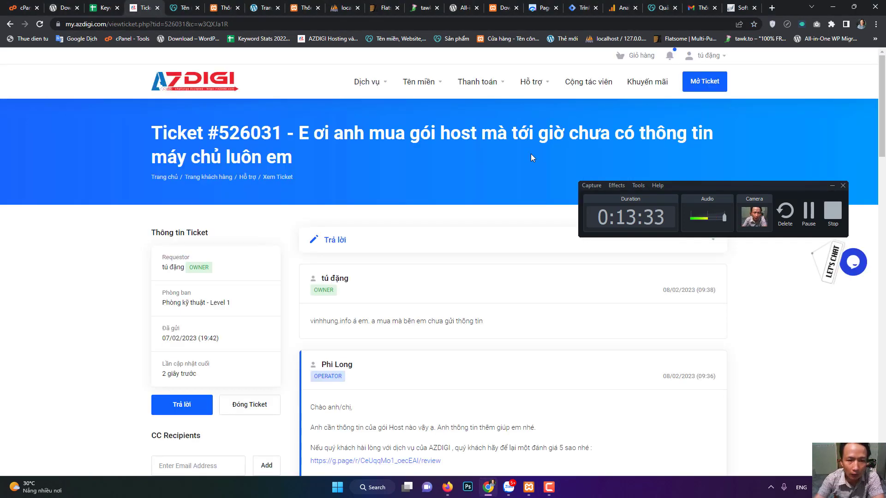
click(203, 82)
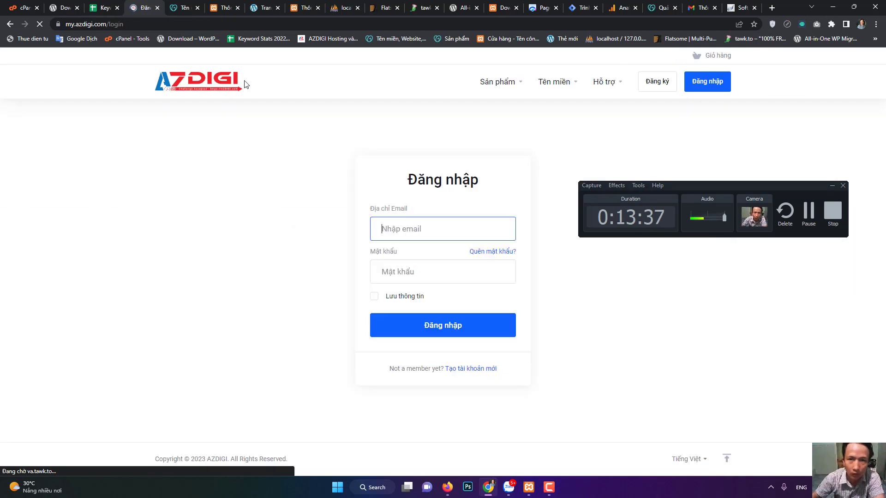
click(772, 8)
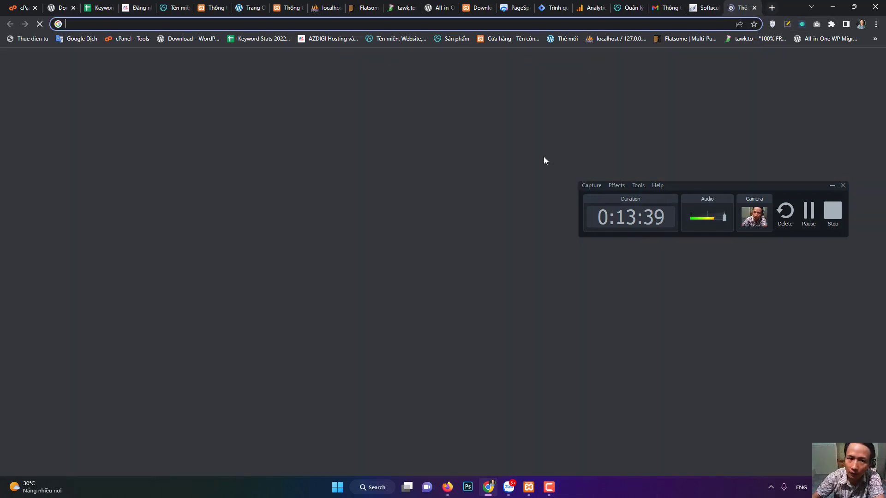
click(323, 39)
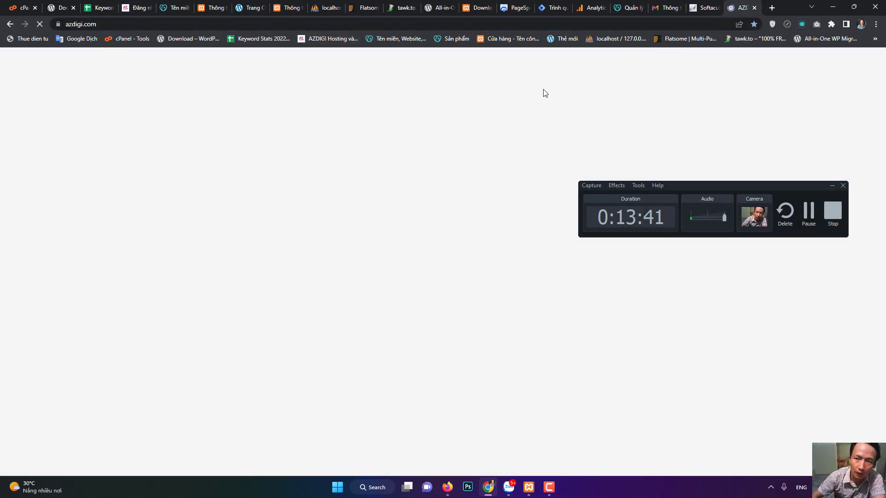
Step: Review the web hosting solutions and their starting prices on the AZDIGI home page
mouse_move(544, 92)
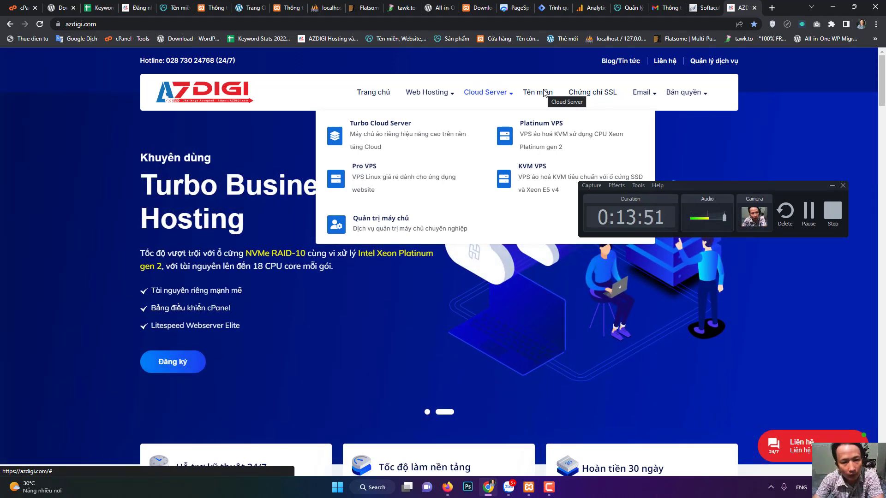
scroll(256, 320, down, 7)
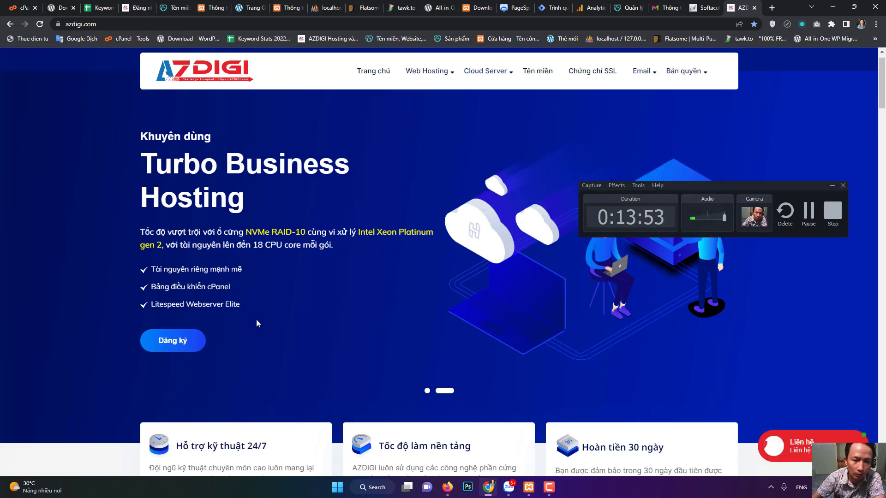
scroll(235, 310, down, 4)
scroll(185, 304, up, 1)
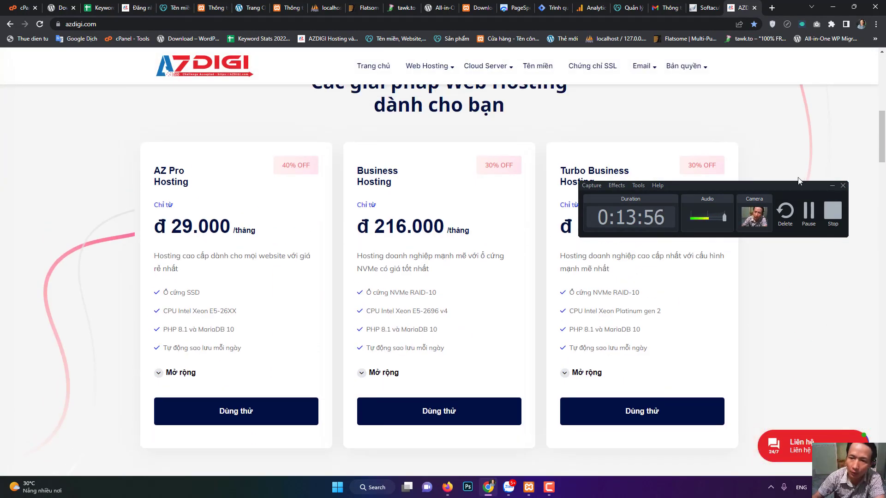
drag(785, 184, 805, 72)
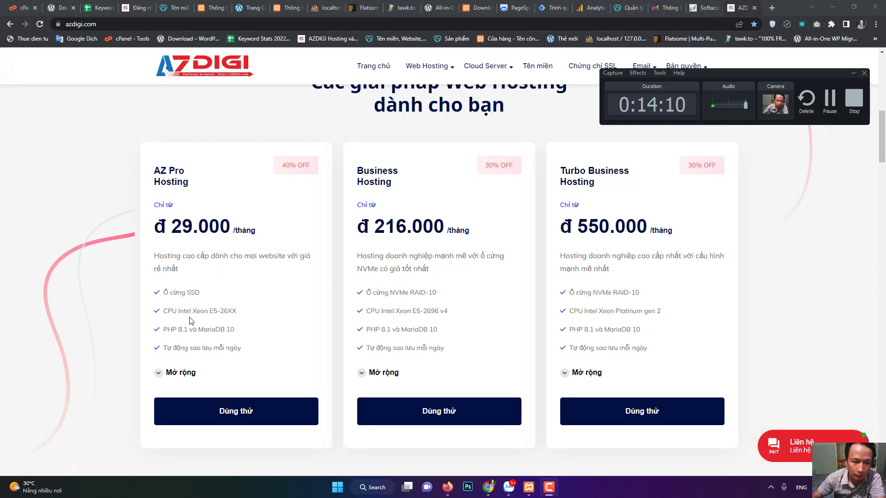
Step: Open the AZ Pro Hosting page and compare the Addon Domain allowance of the AZ Pro 1, AZ Pro 2 and AZ Pro 3 plans
scroll(479, 192, up, 4)
mouse_move(425, 66)
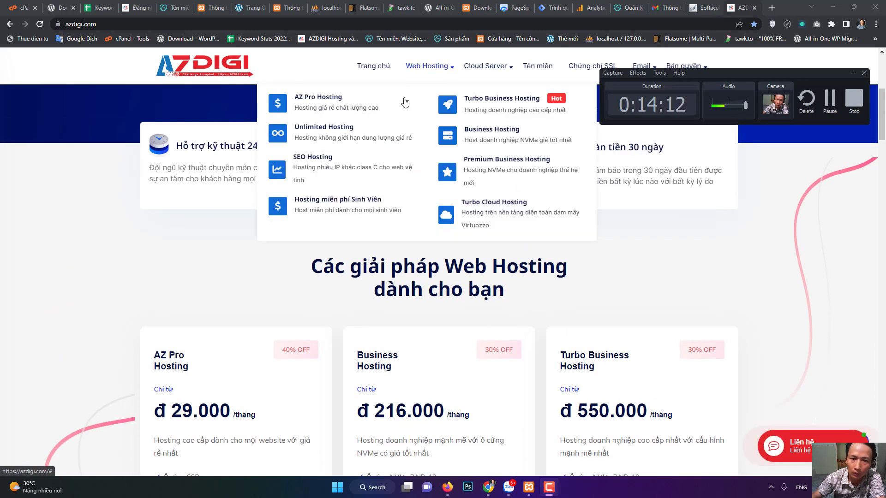
click(329, 102)
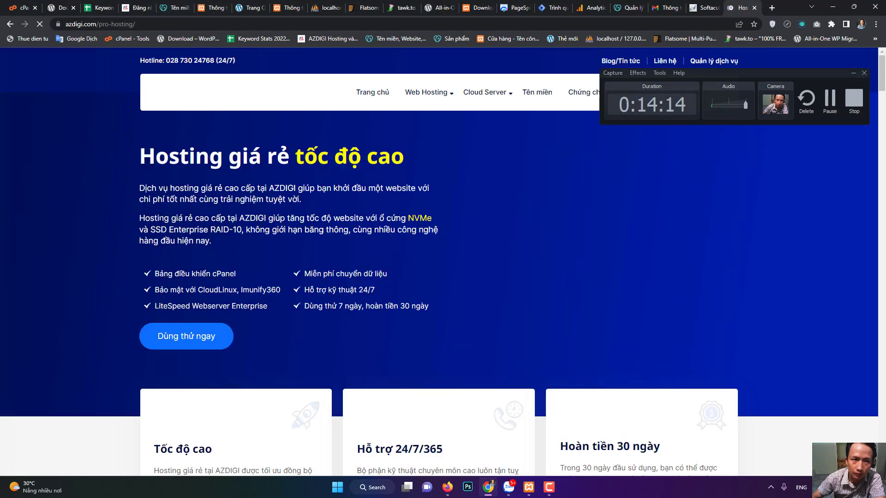
scroll(142, 226, down, 13)
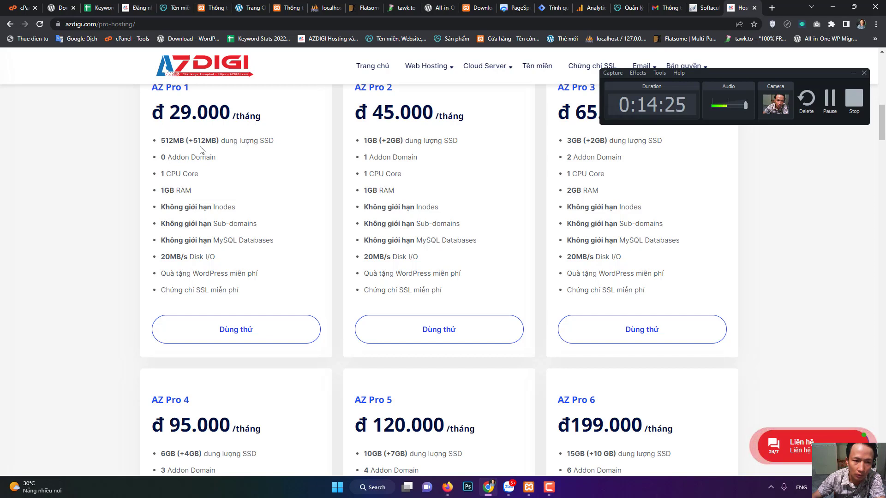
drag(168, 157, 215, 158)
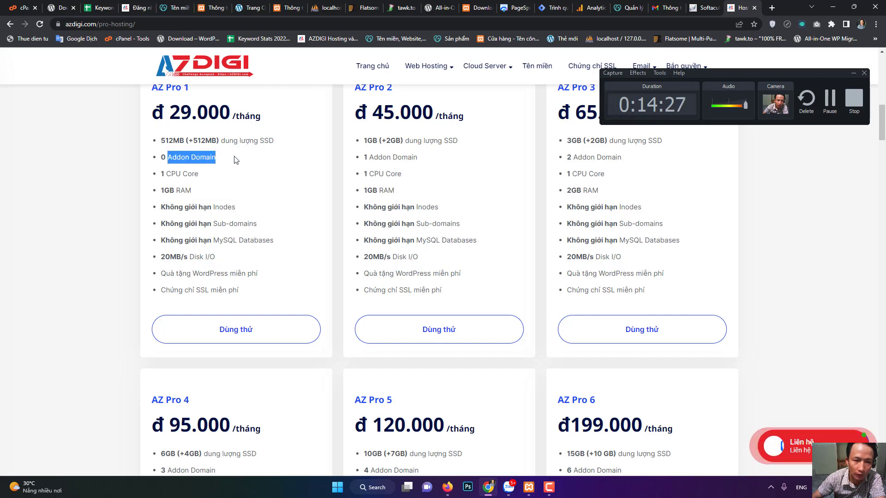
drag(369, 157, 418, 158)
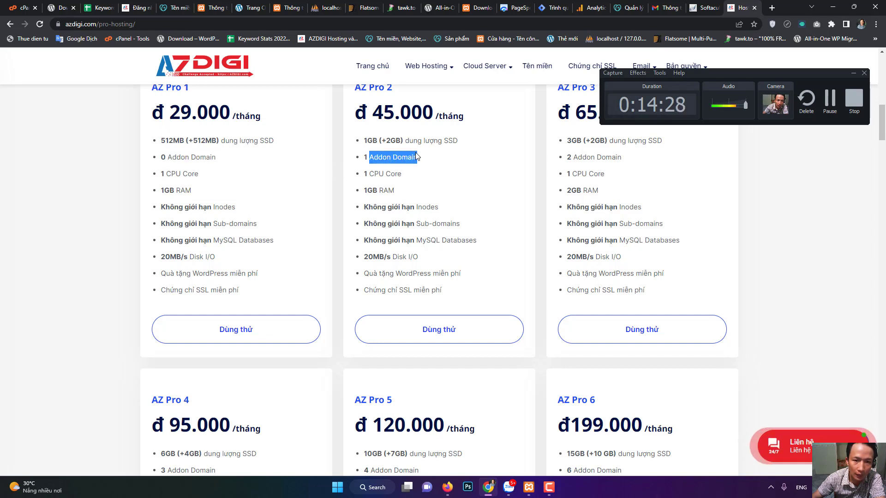
drag(573, 157, 622, 158)
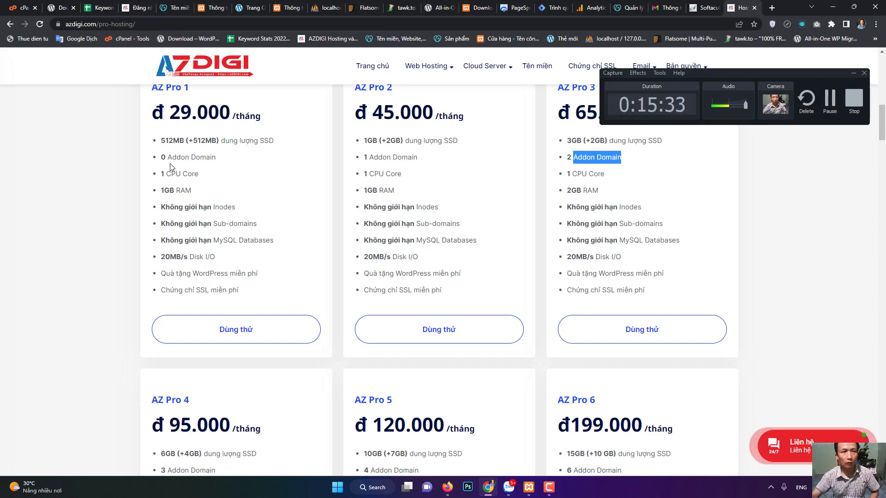
Step: Bring up the local WordPress admin and view the public storefront of the "Tên công ty" site
click(59, 8)
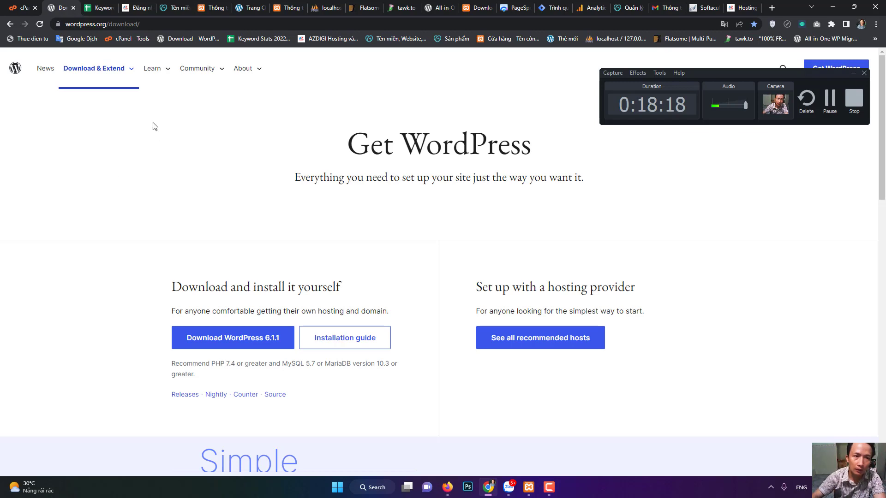
click(103, 6)
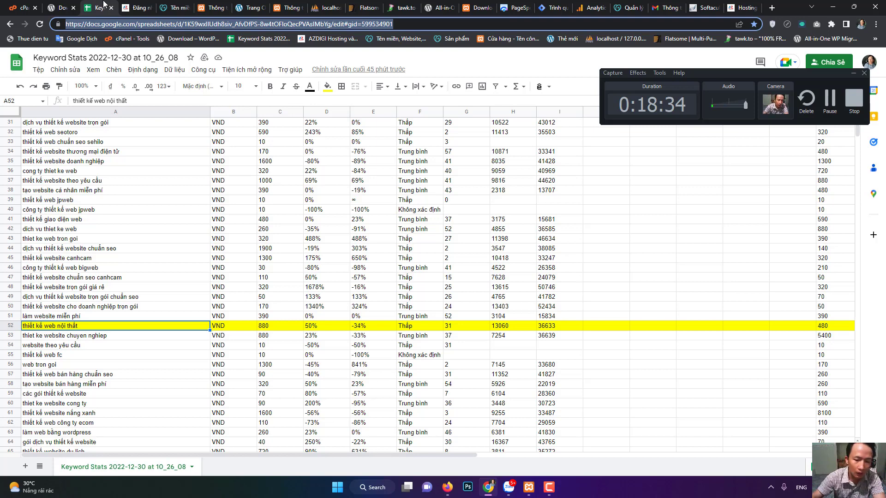
click(286, 7)
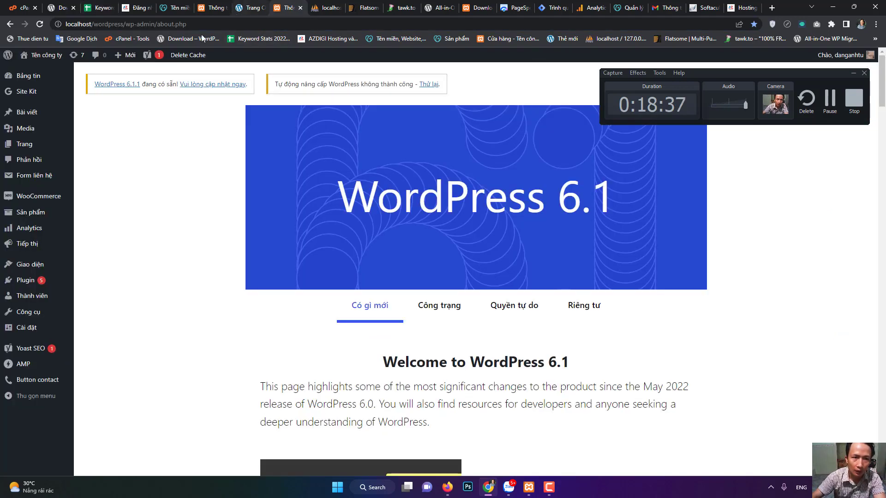
click(53, 58)
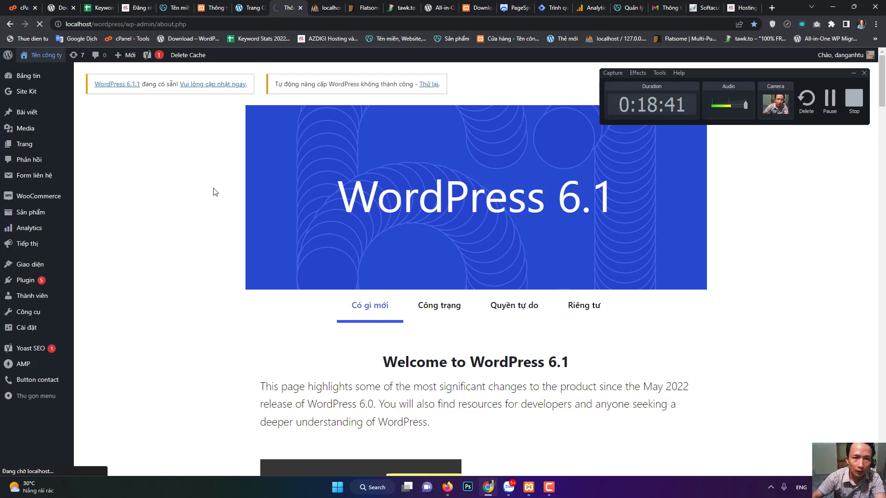
drag(773, 74, 774, 422)
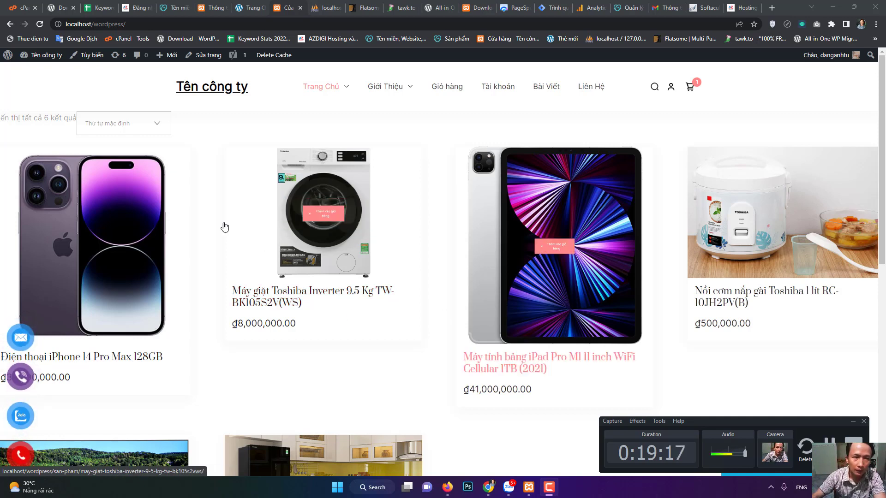
Step: Look at the GoDaddy home page and the AZDIGI login page, then return to the AZ Pro Hosting plans
key(ctrl+5)
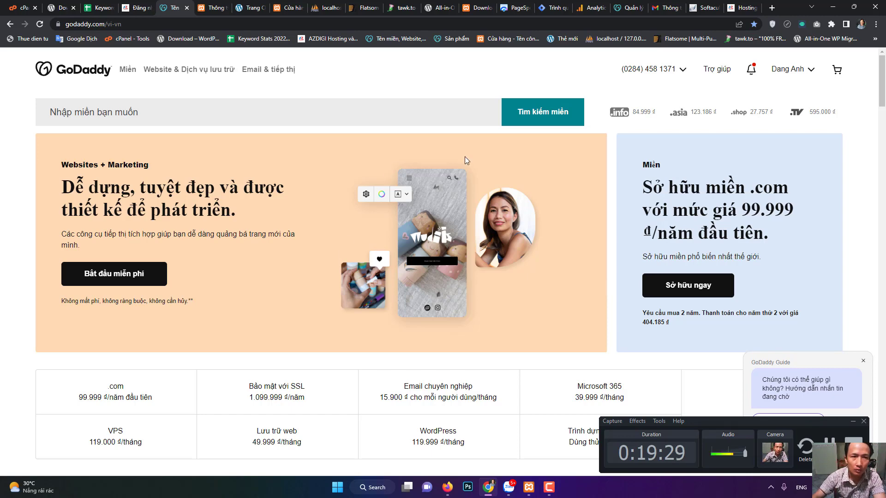
click(135, 7)
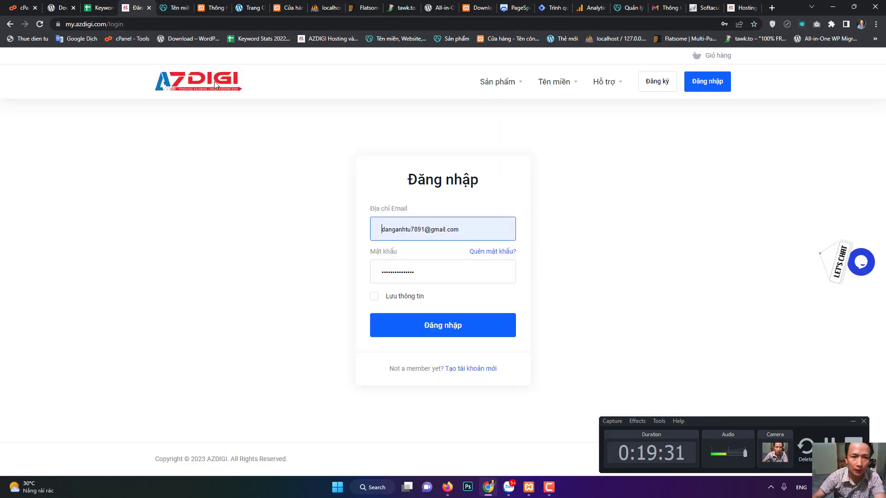
click(744, 7)
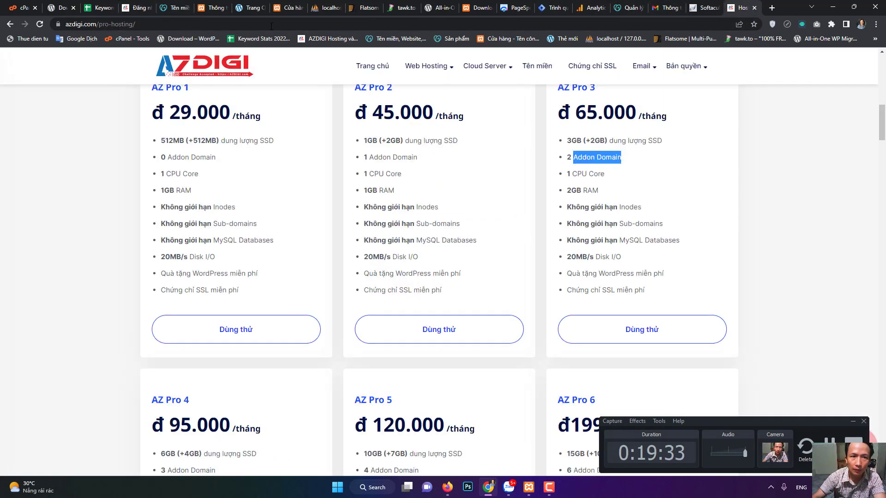
Step: Glance at the GoDaddy home page, return to the AZ Pro Hosting plans and start a trial order for AZ Pro 1
click(150, 11)
click(149, 8)
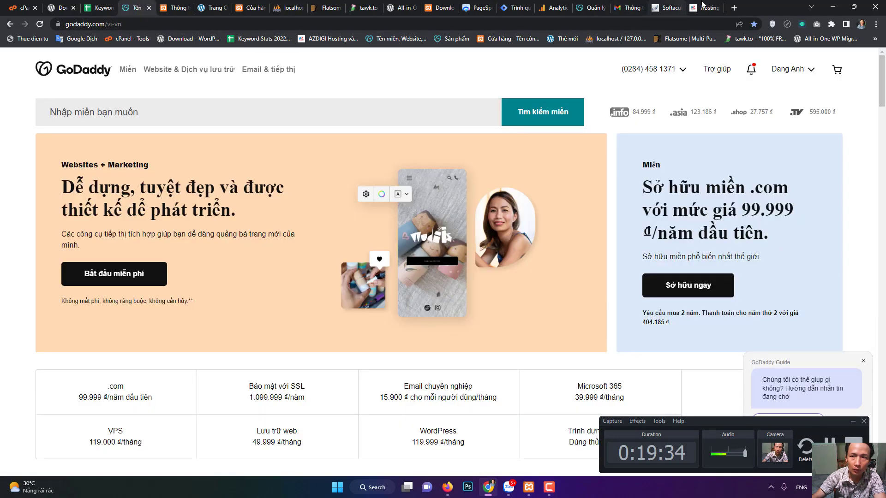
click(710, 8)
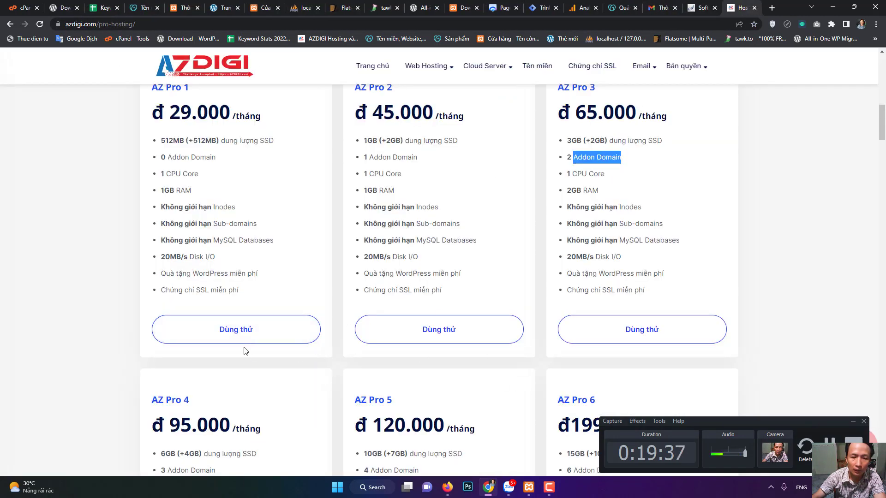
scroll(273, 391, up, 2)
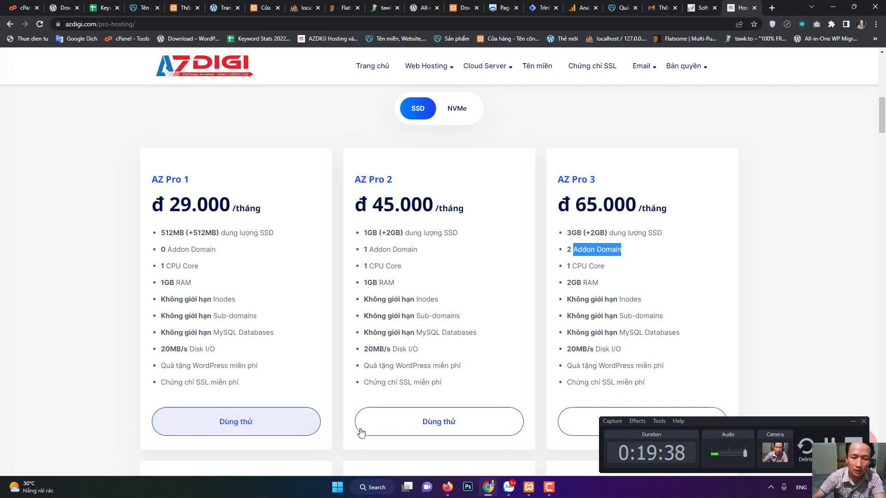
click(237, 427)
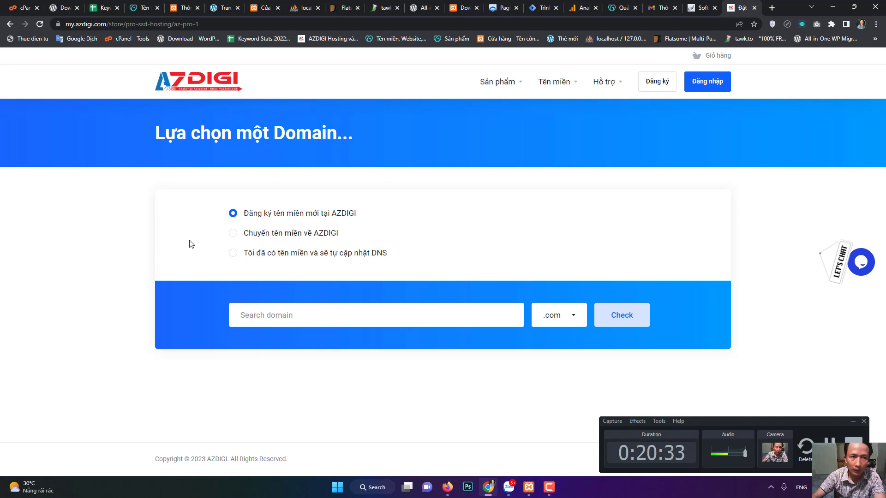
Step: Switch to cPanel, open WordPress in the Softaculous Apps Installer and review its installation options and current installations
key(ctrl+1)
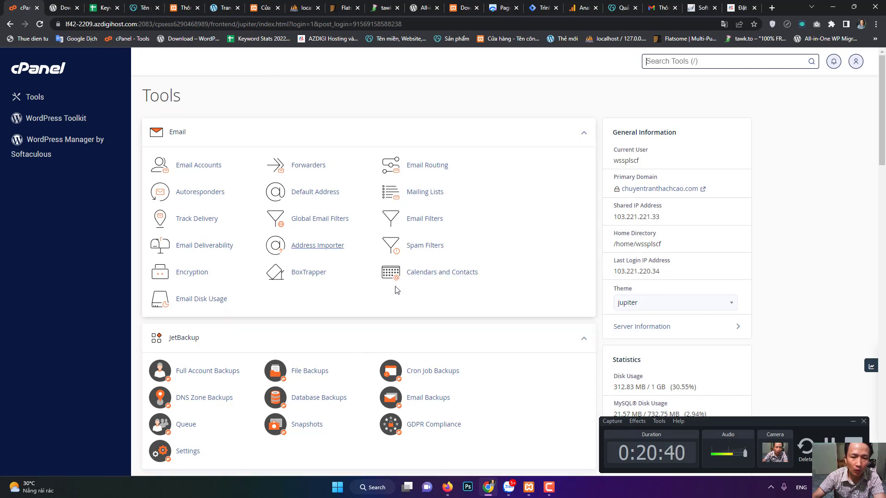
scroll(394, 305, down, 6)
scroll(393, 318, down, 20)
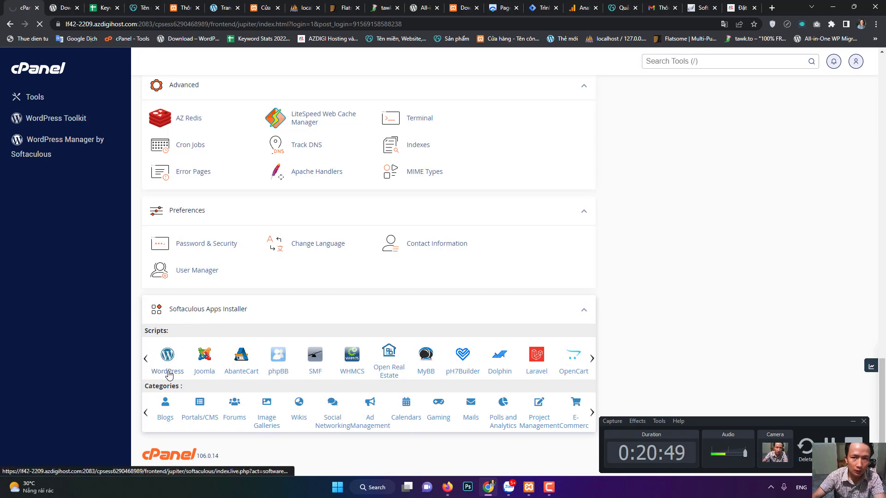
scroll(377, 322, down, 5)
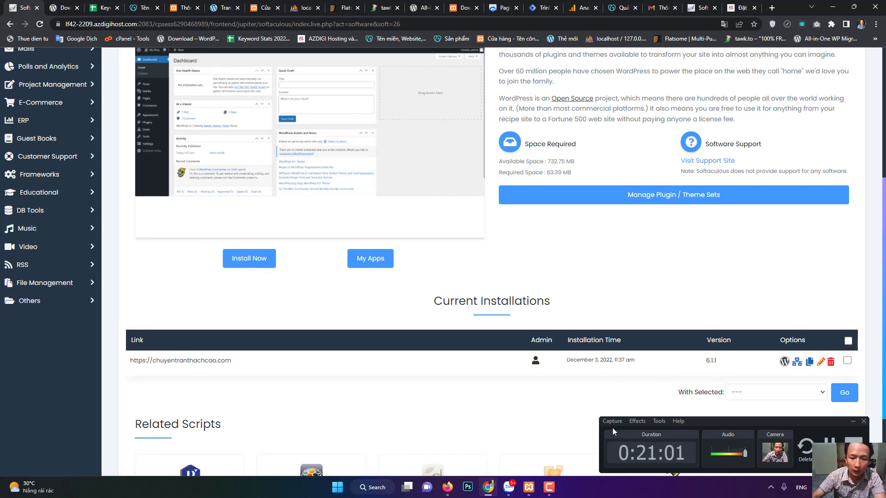
Step: Switch to the XAMPP Control Panel, look over its modules and log at full size, and restore the window
click(529, 487)
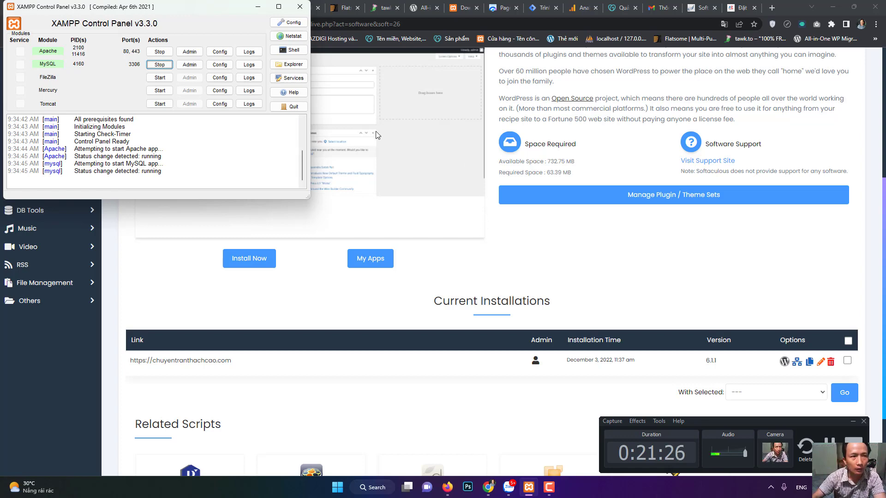
double_click(183, 12)
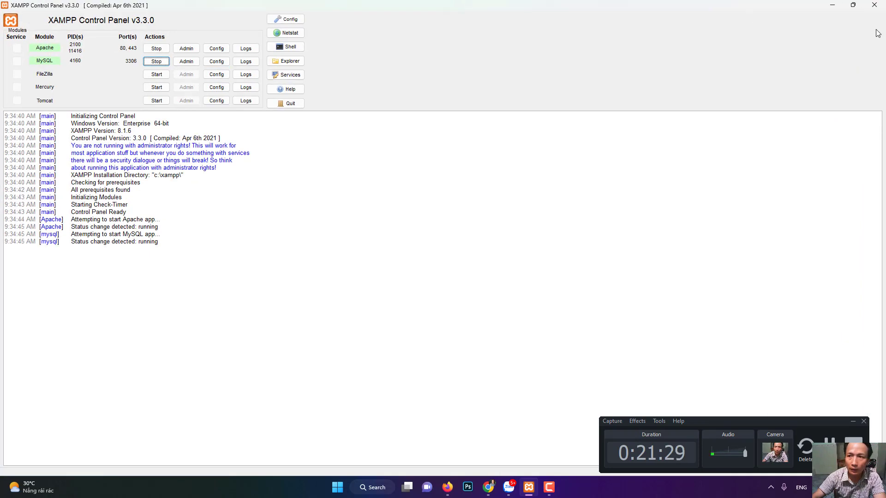
click(852, 5)
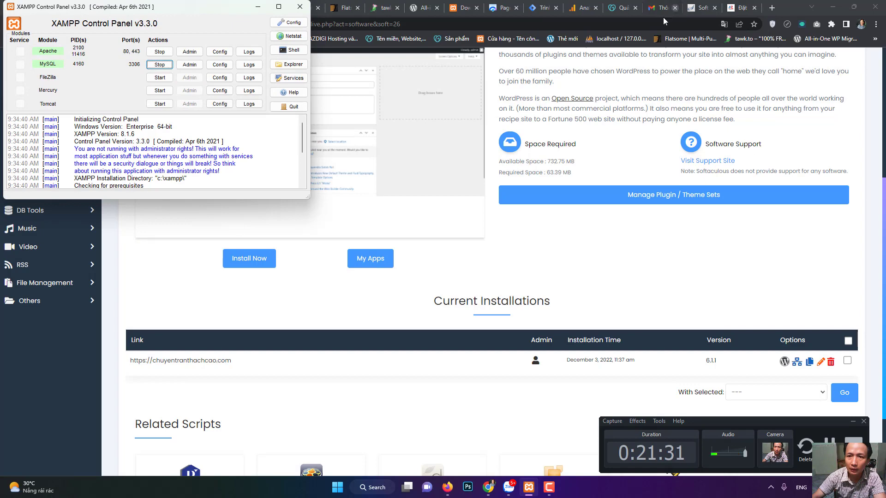
Step: Open the XAMPP download page in the browser and review the installers for each operating system
click(461, 8)
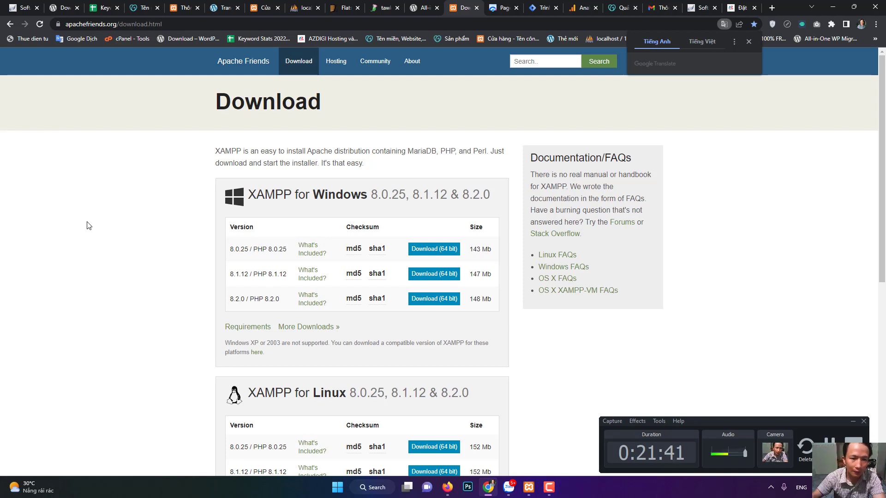
scroll(90, 231, down, 8)
scroll(90, 240, up, 10)
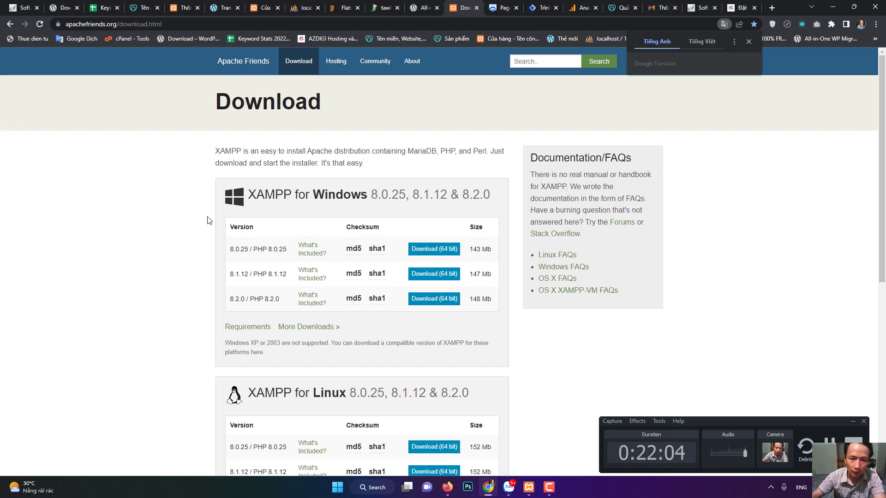
Step: Check the Apache and MySQL modules in the XAMPP Control Panel, return to the download page and dismiss its translation pop-up
click(528, 487)
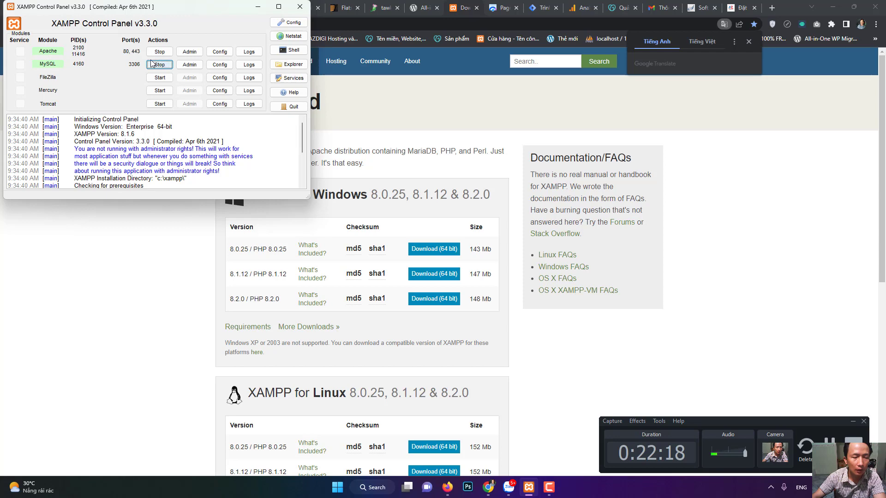
click(258, 6)
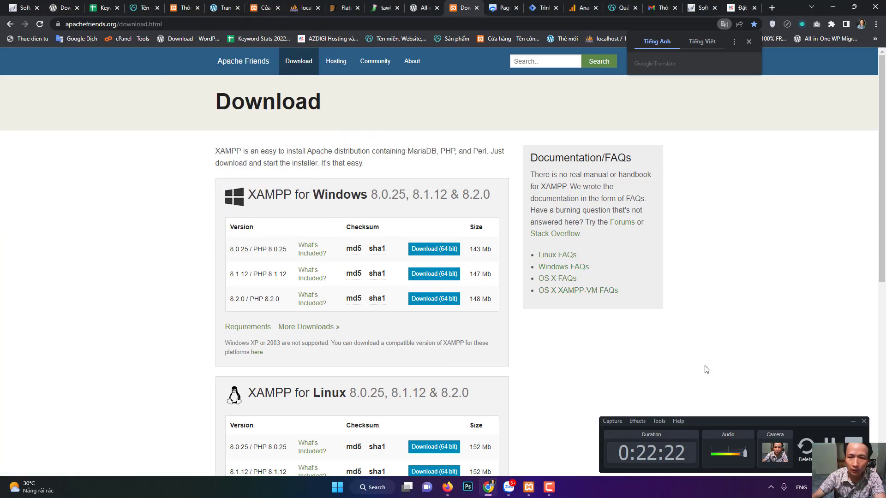
scroll(655, 346, down, 2)
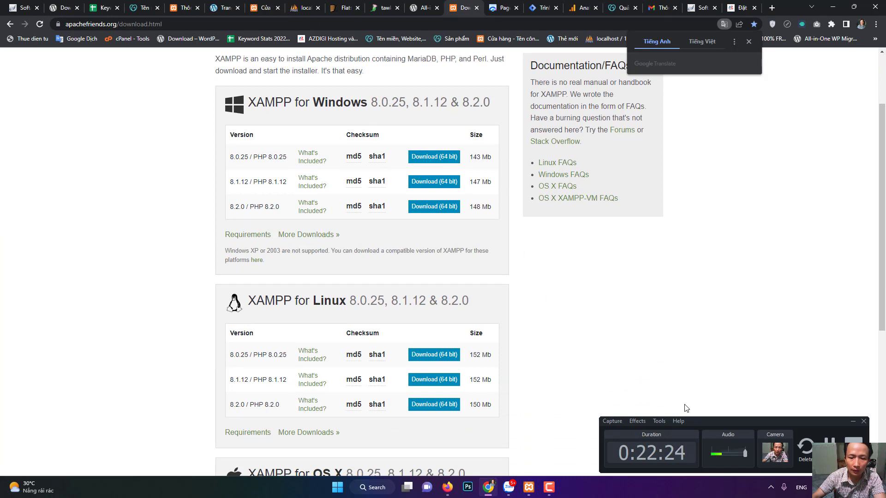
click(749, 42)
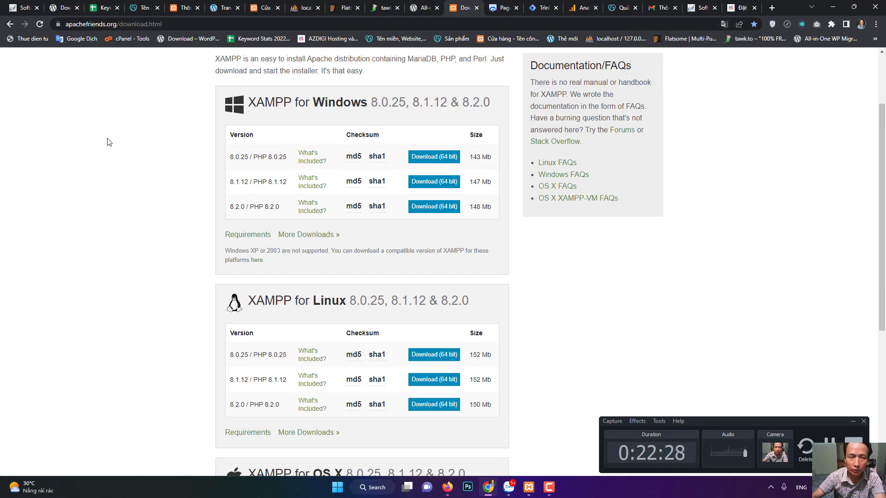
Step: Launch the MySQL administration from the XAMPP Control Panel and bring up the databases page in phpMyAdmin
click(528, 487)
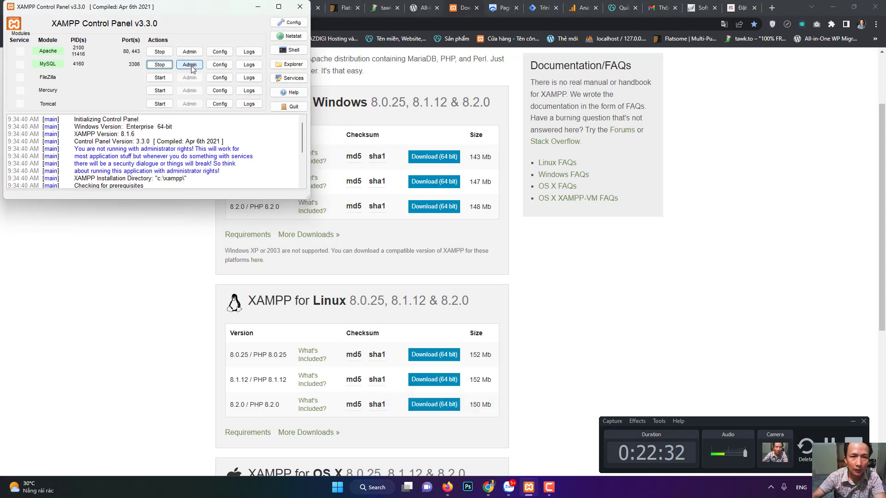
click(190, 66)
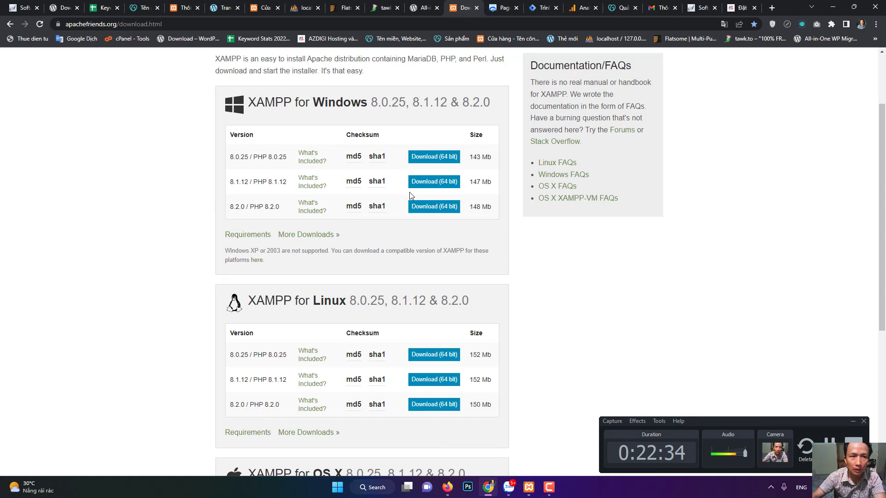
click(322, 12)
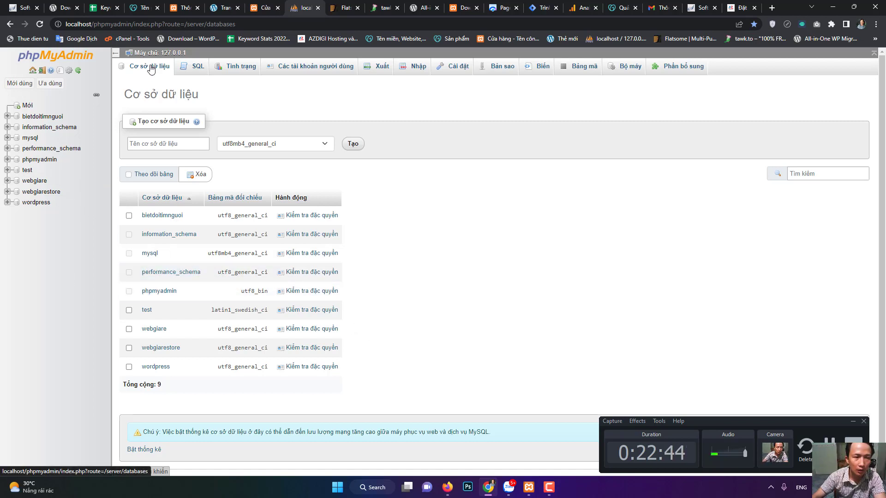
Step: Fill in the database creation form with the name wordpress and the collation utf8_general_ci
click(180, 145)
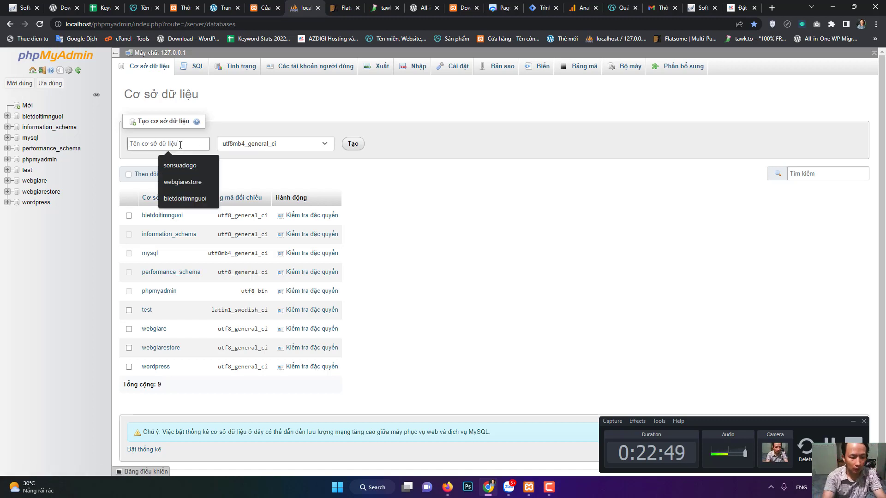
text(wordpress)
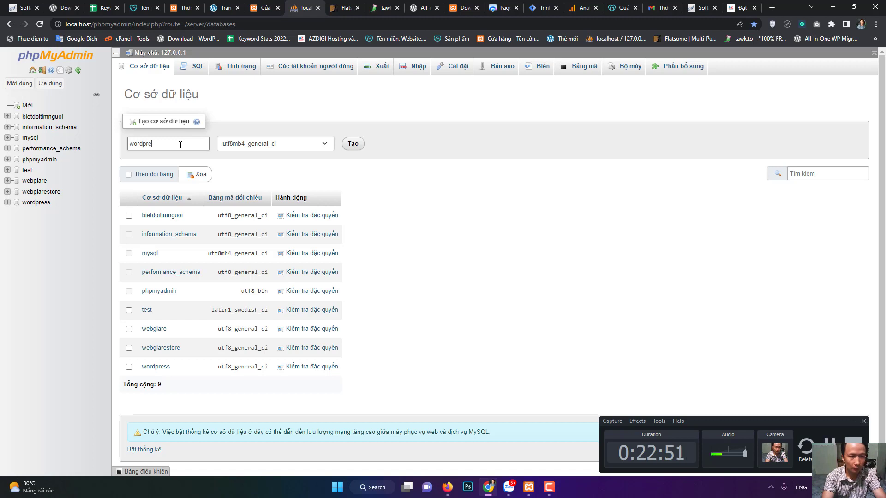
click(458, 244)
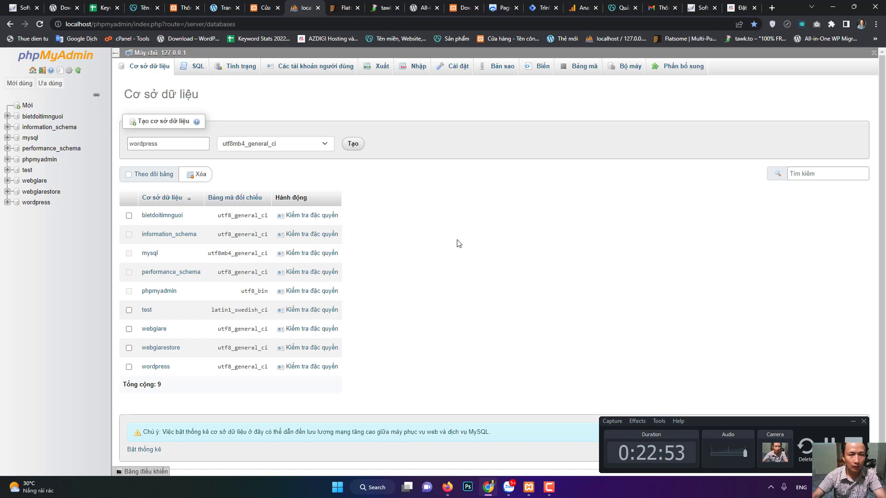
click(297, 144)
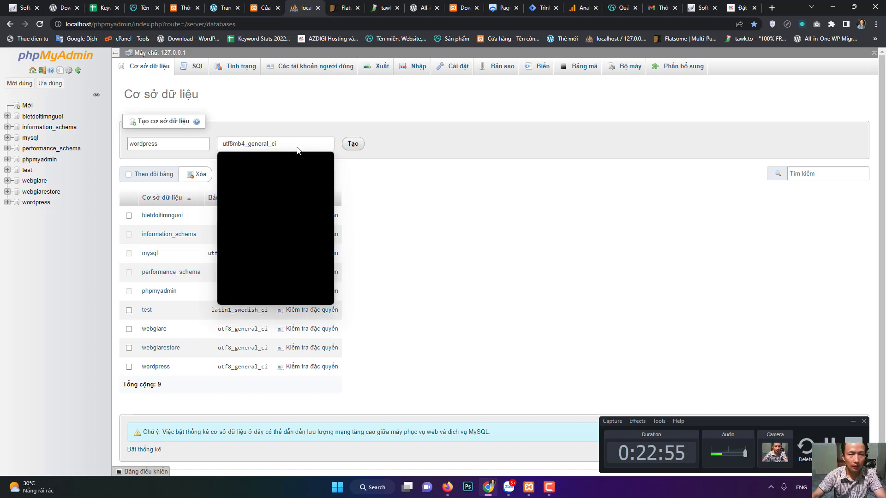
scroll(303, 233, up, 5)
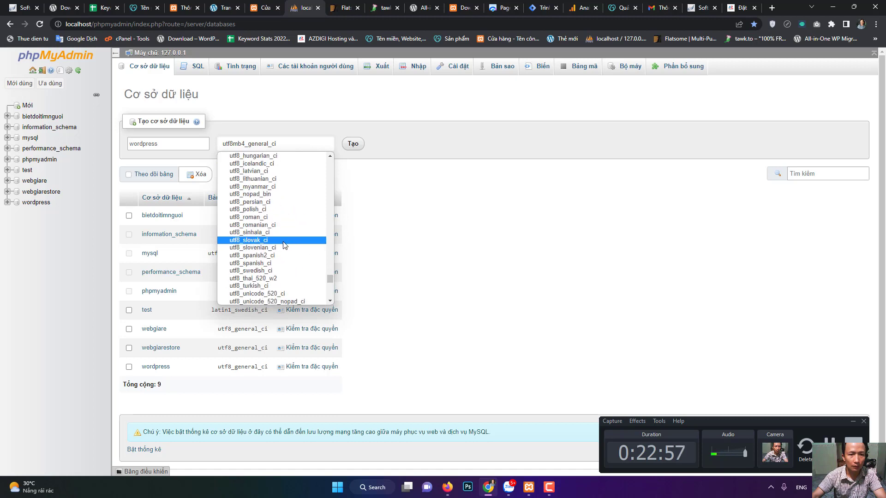
scroll(283, 240, up, 4)
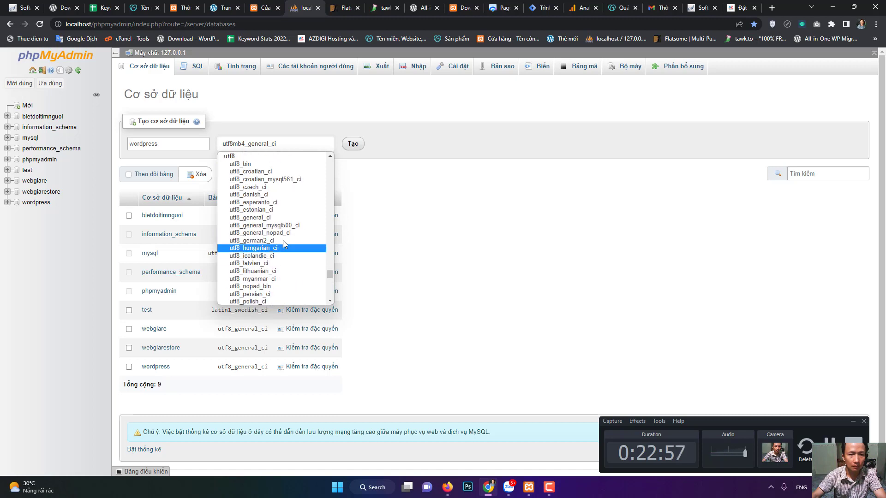
click(270, 217)
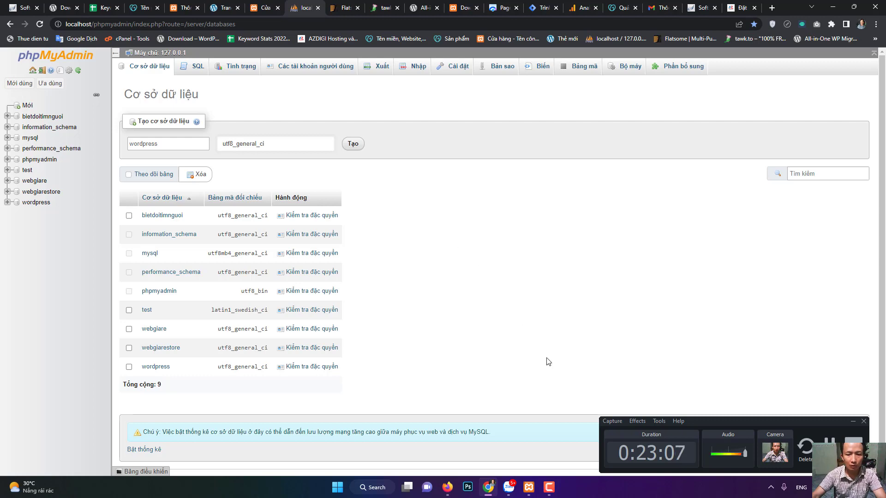
Step: View the local WordPress storefront and point out its localhost/wordpress/ address
click(264, 7)
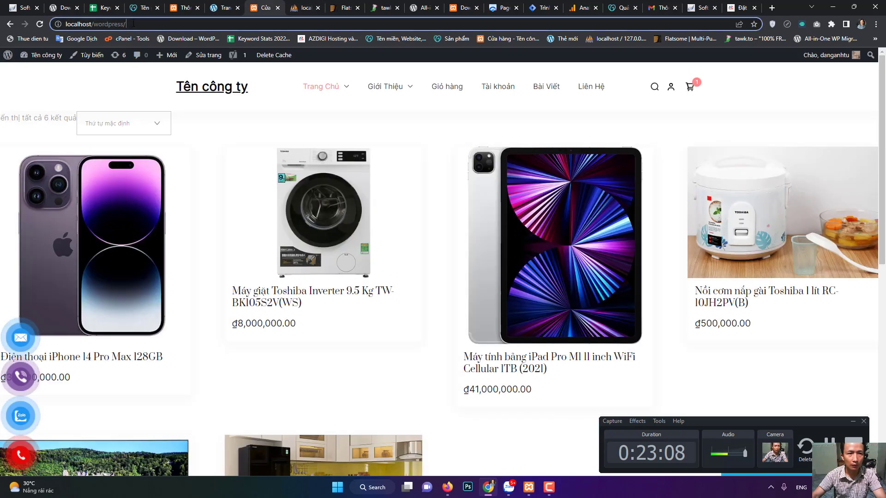
click(81, 27)
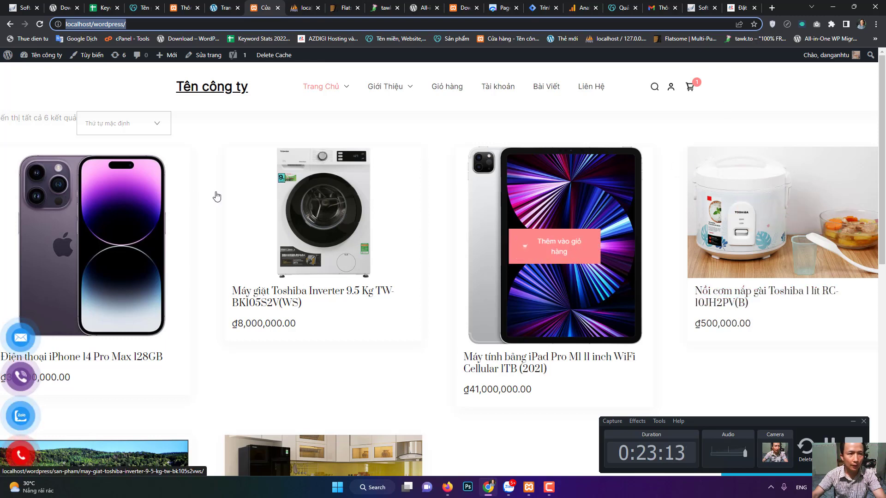
click(134, 24)
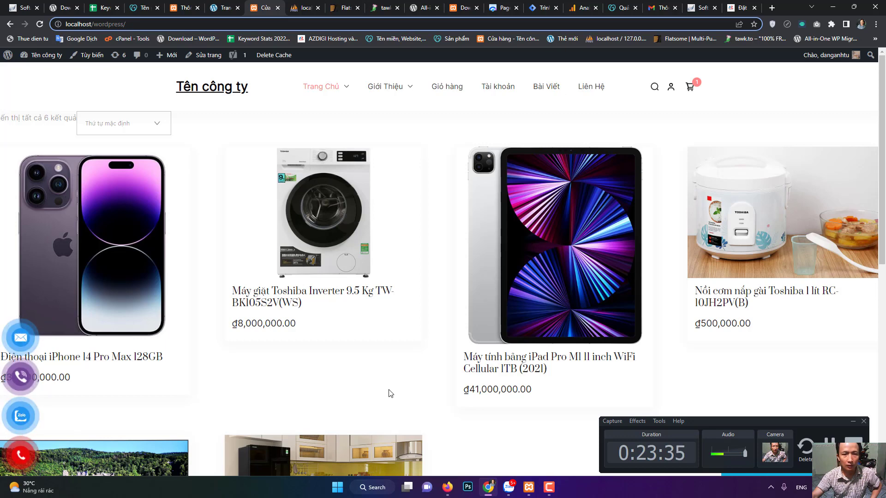
mouse_move(304, 168)
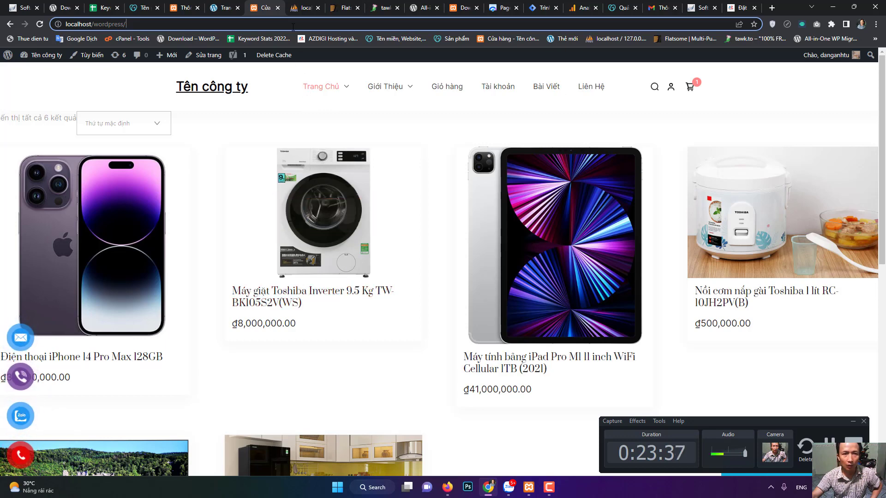
Step: Change the name in phpMyAdmin's database creation form to root, and return to the local WordPress storefront
key(ctrl+Tab)
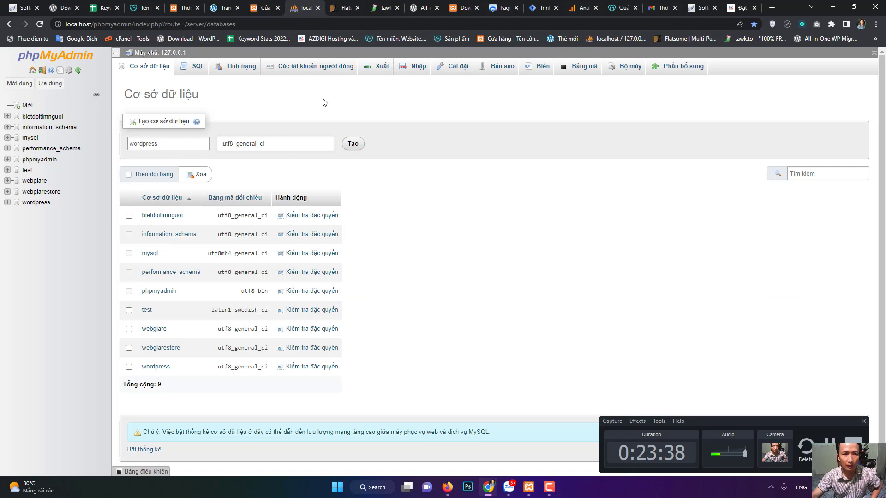
double_click(192, 142)
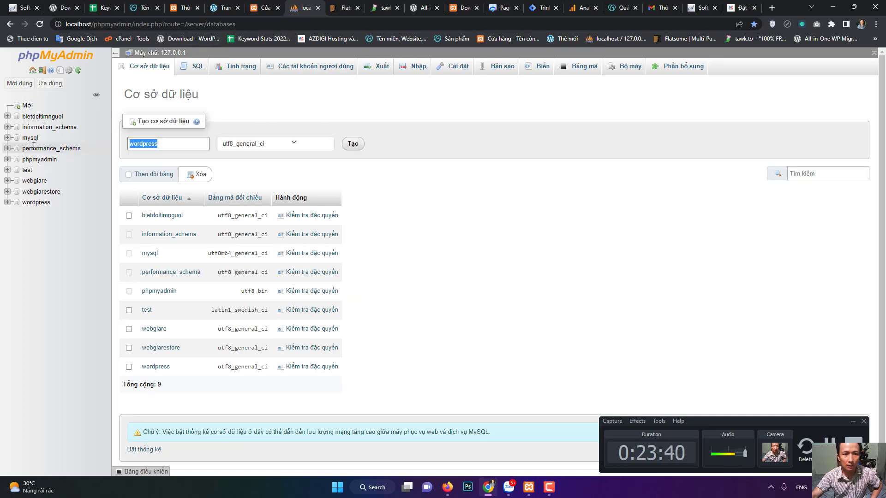
text(root)
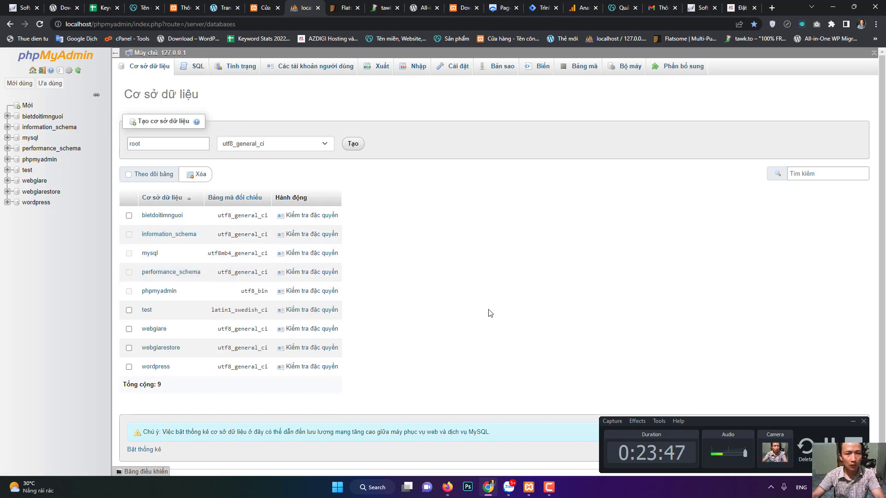
click(264, 5)
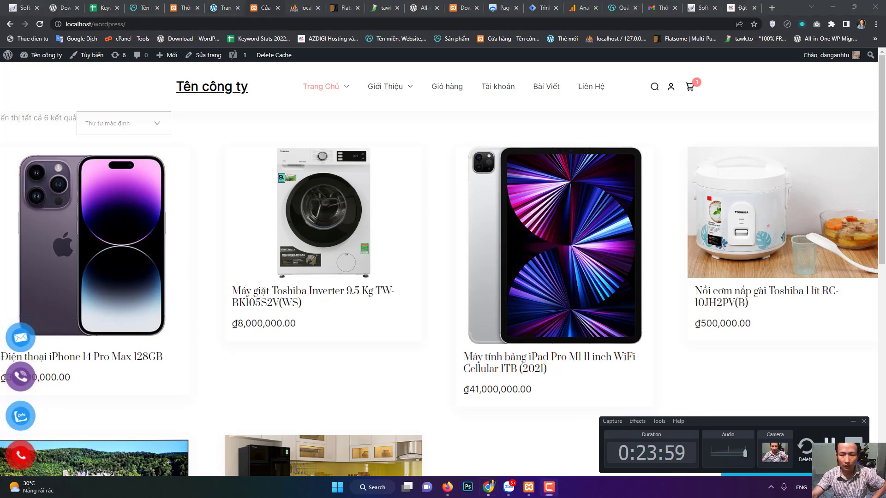
click(334, 399)
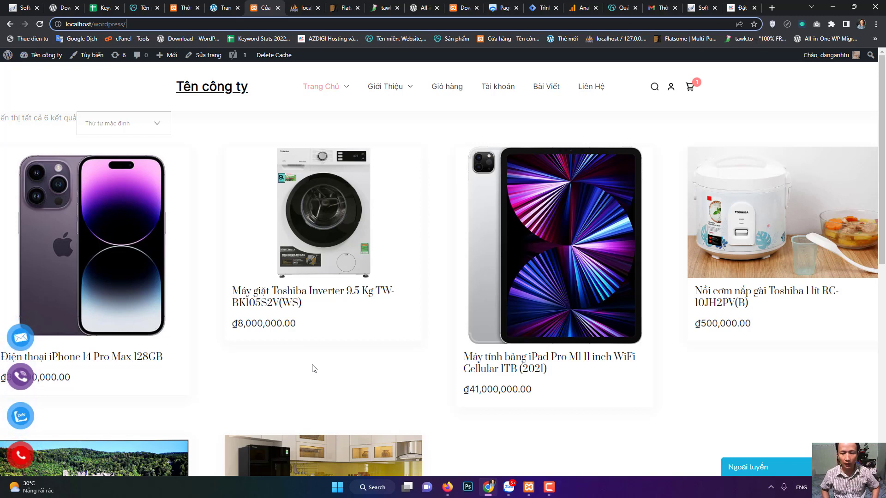
Step: Open the WordPress admin area from the local storefront and bring up the installed themes page
click(548, 487)
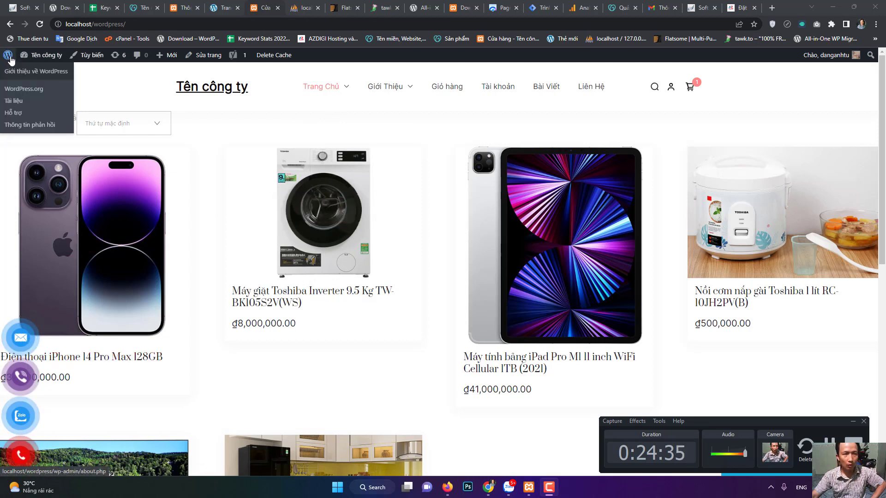
click(10, 58)
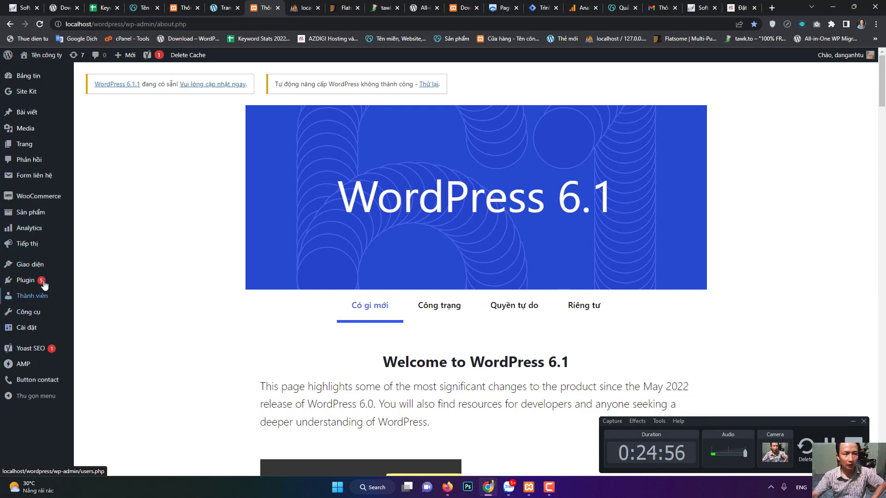
mouse_move(40, 271)
click(102, 269)
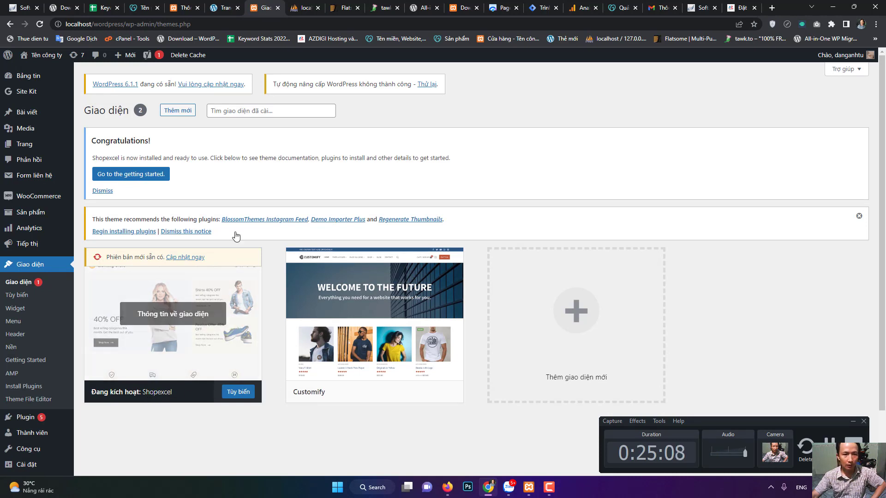
Step: Search the WordPress theme directory for shopexcel, and view the Flatsome theme's page on ThemeForest
click(184, 113)
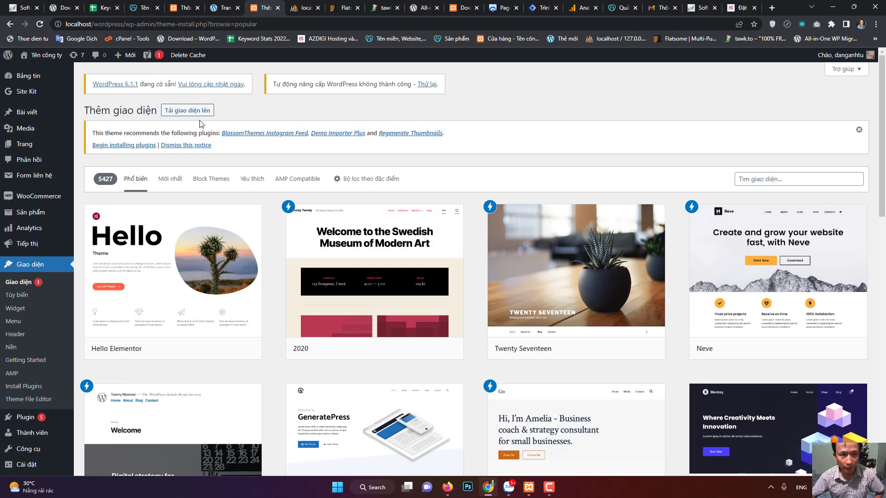
click(769, 180)
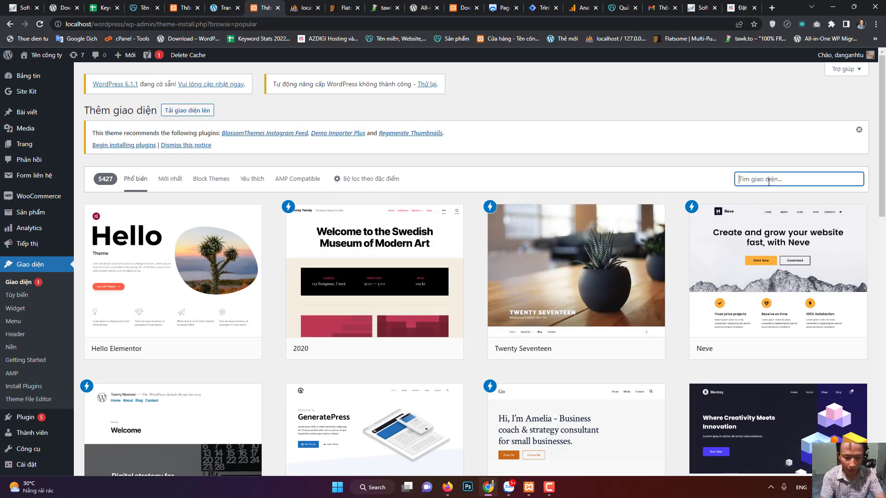
text(shop)
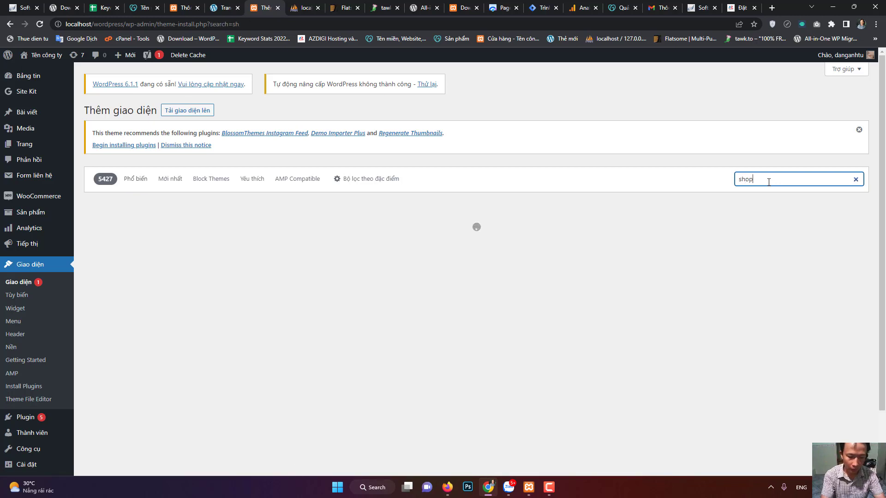
text(ex)
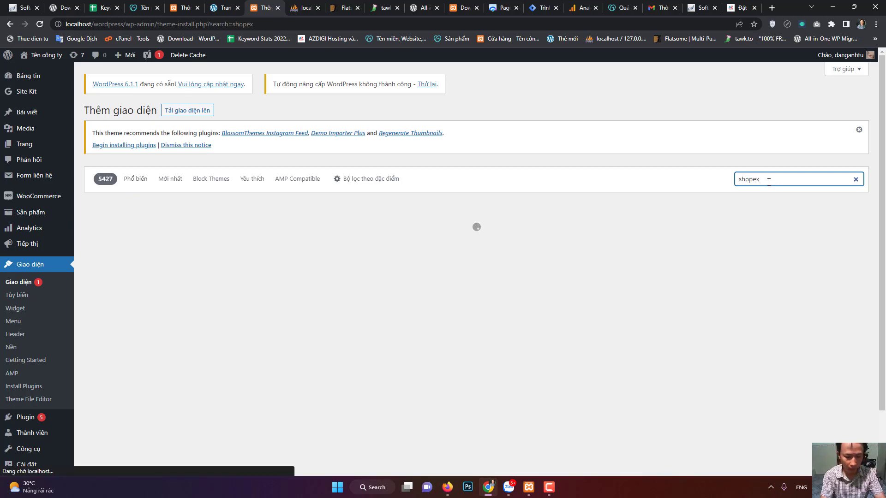
text(cel)
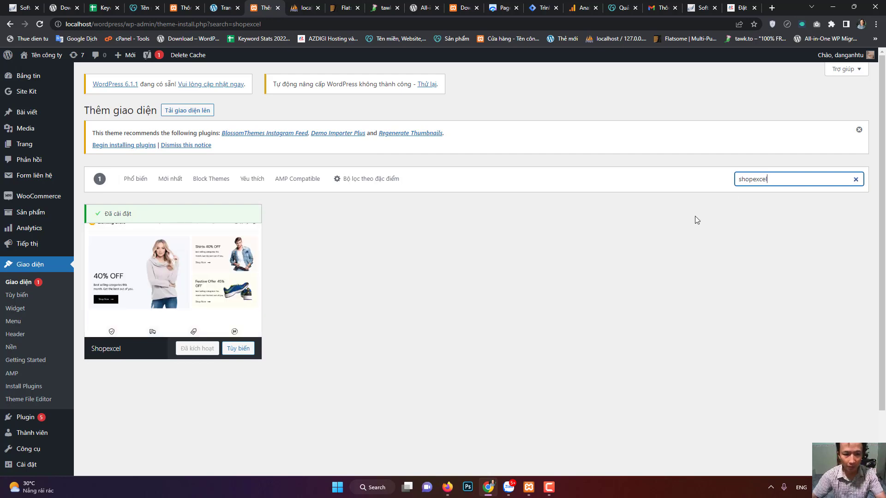
mouse_move(219, 299)
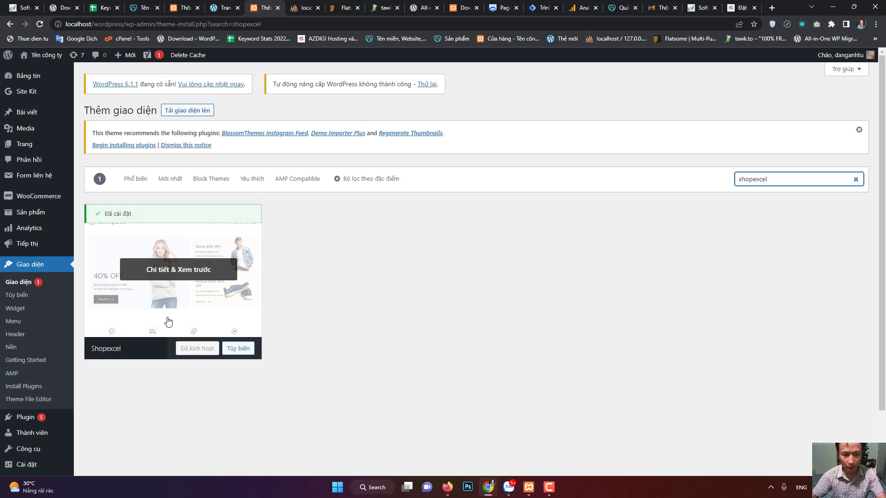
mouse_move(201, 329)
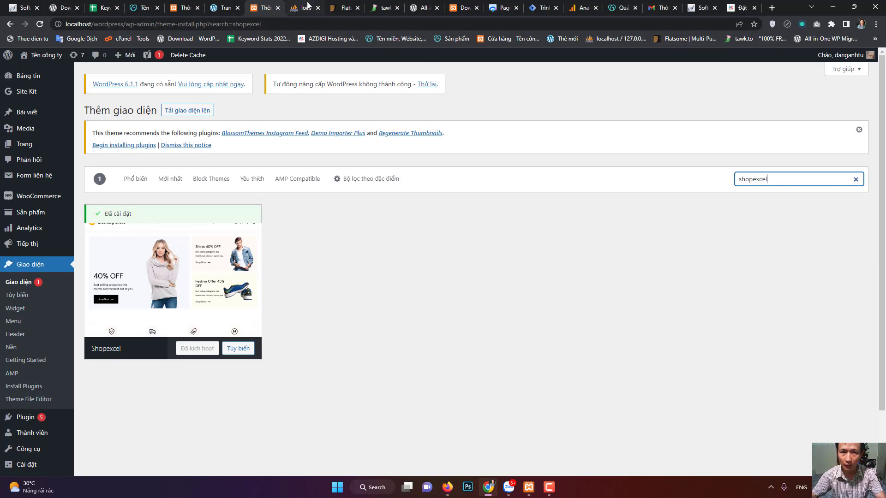
click(344, 8)
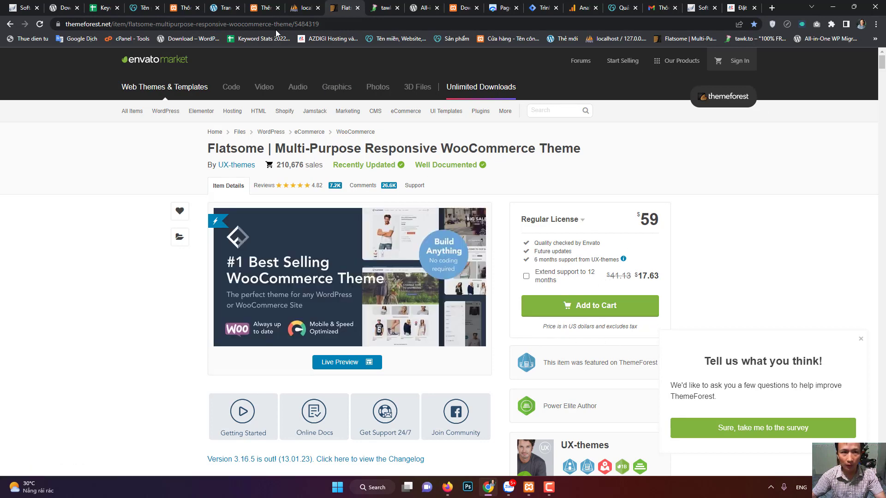
Step: Return to the local WordPress admin and review the installed plugins from AMP through Yoast SEO
click(262, 8)
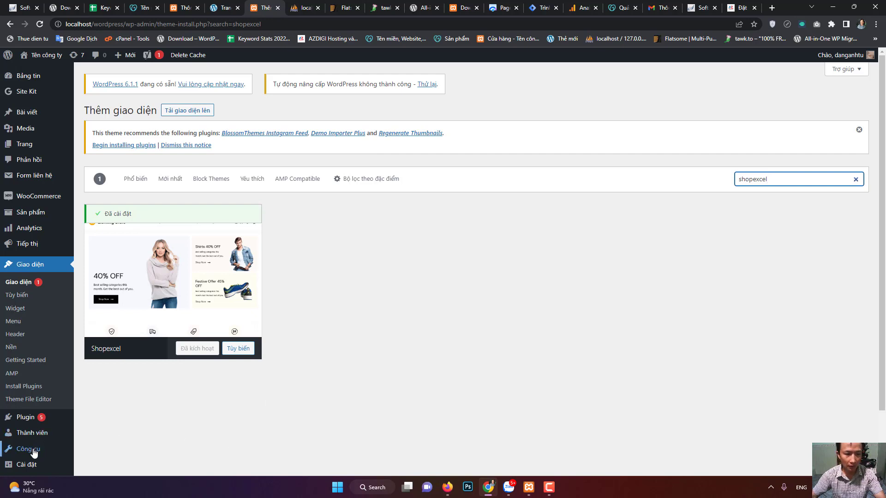
click(31, 420)
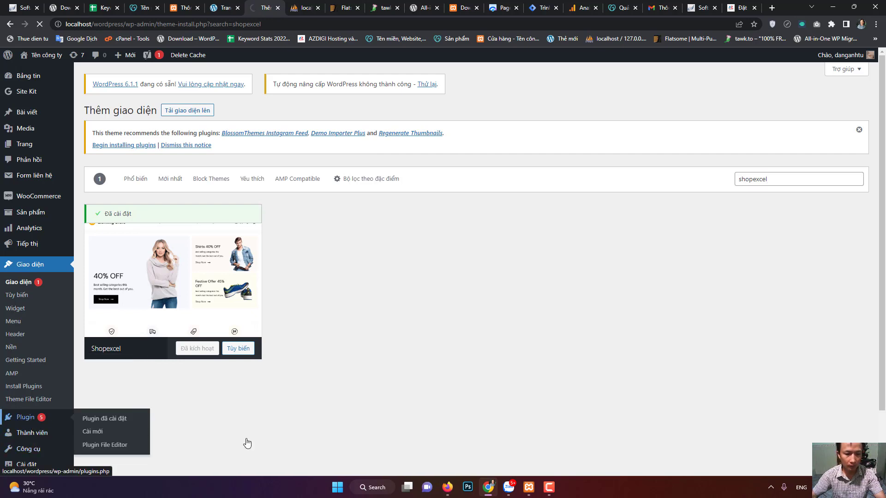
click(548, 487)
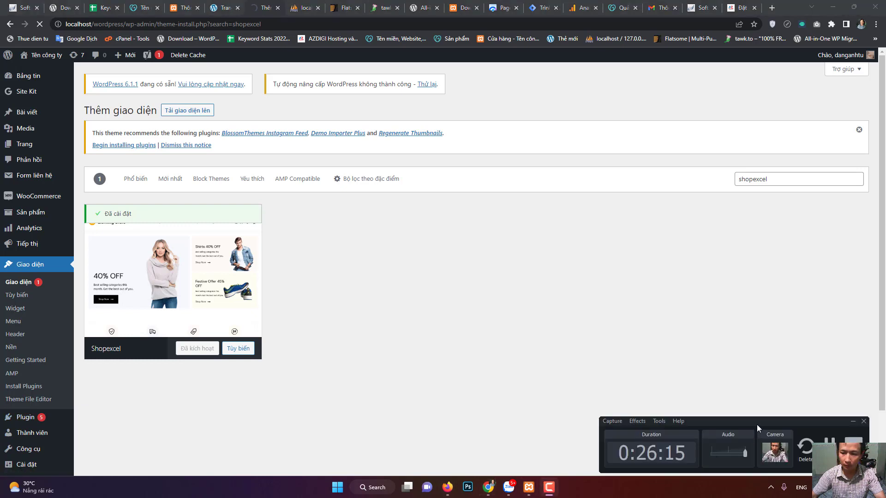
drag(757, 424, 752, 204)
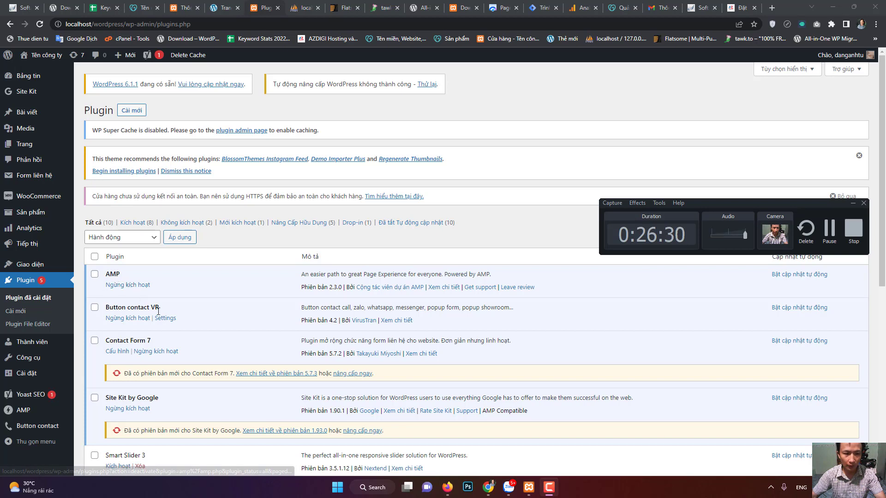
scroll(154, 310, down, 1)
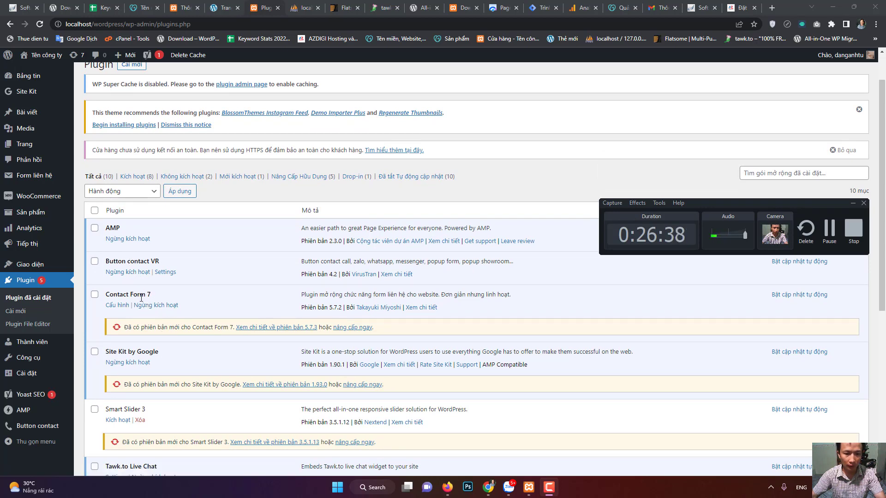
scroll(143, 309, down, 2)
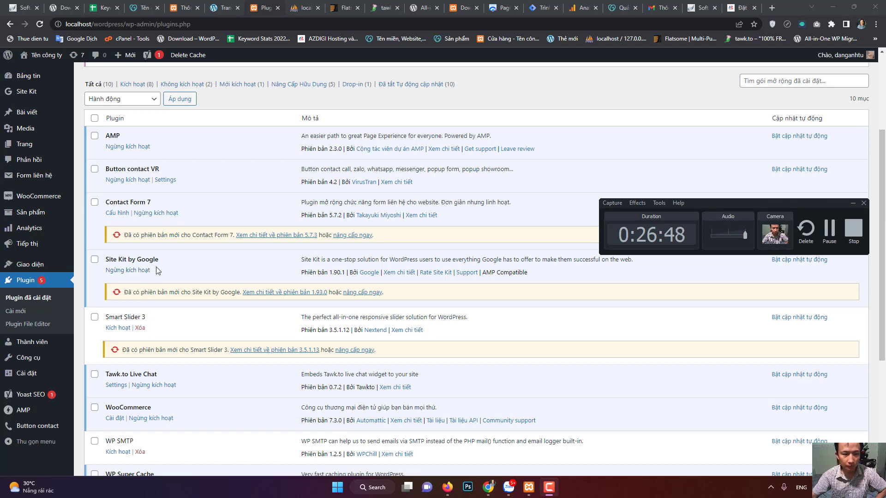
scroll(157, 270, down, 2)
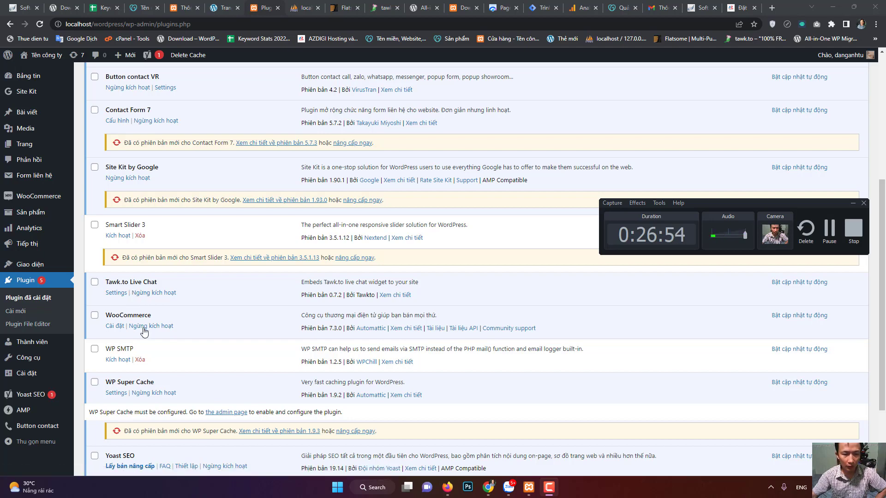
scroll(144, 331, down, 3)
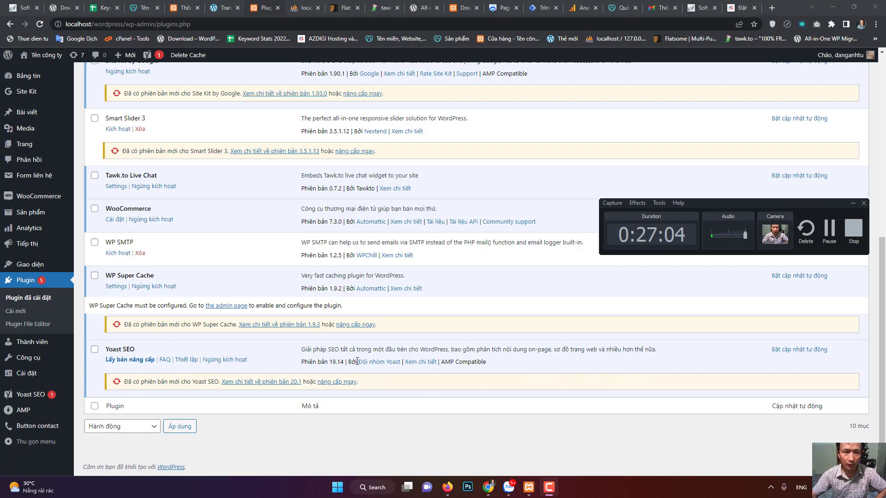
scroll(356, 361, up, 7)
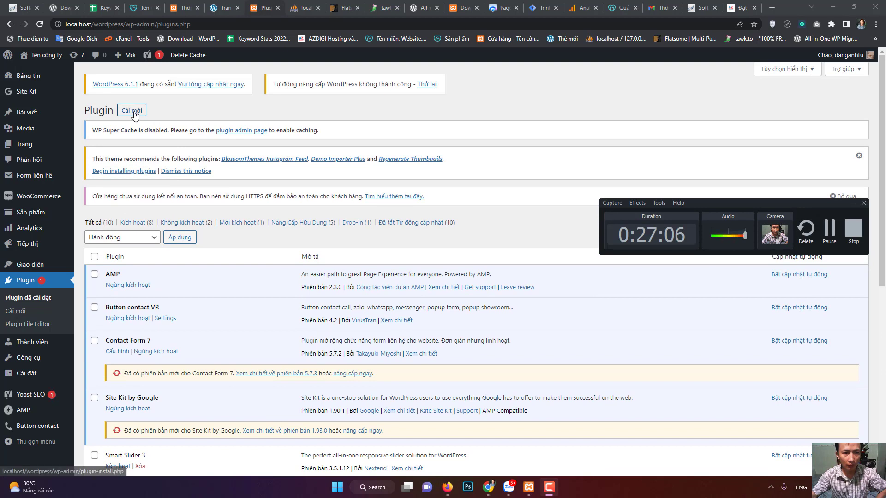
Step: Search for amp among the plugins available to add
click(137, 116)
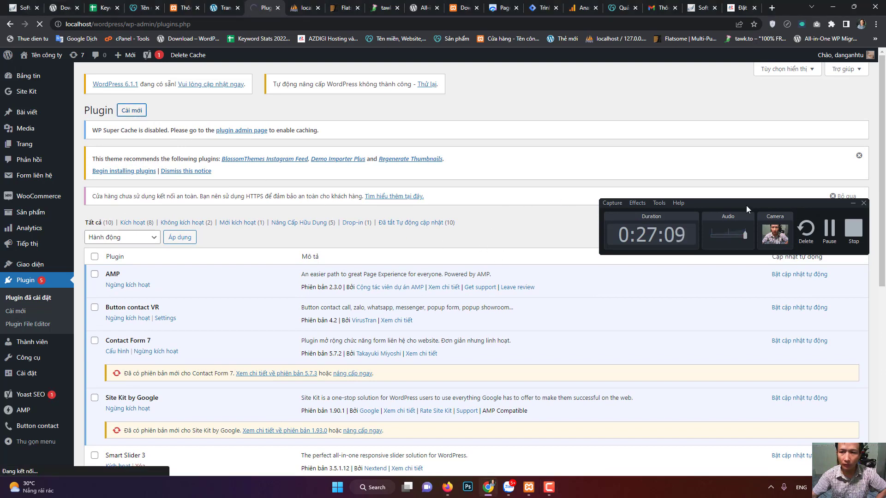
drag(749, 204, 749, 403)
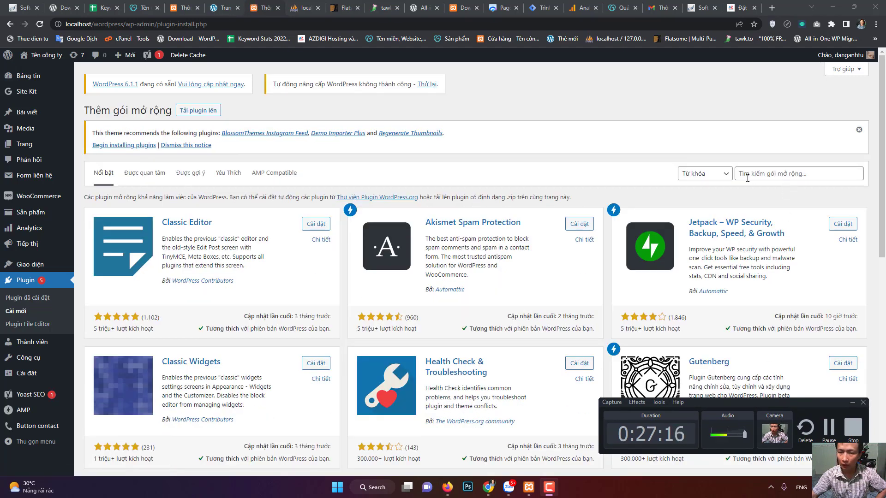
click(772, 175)
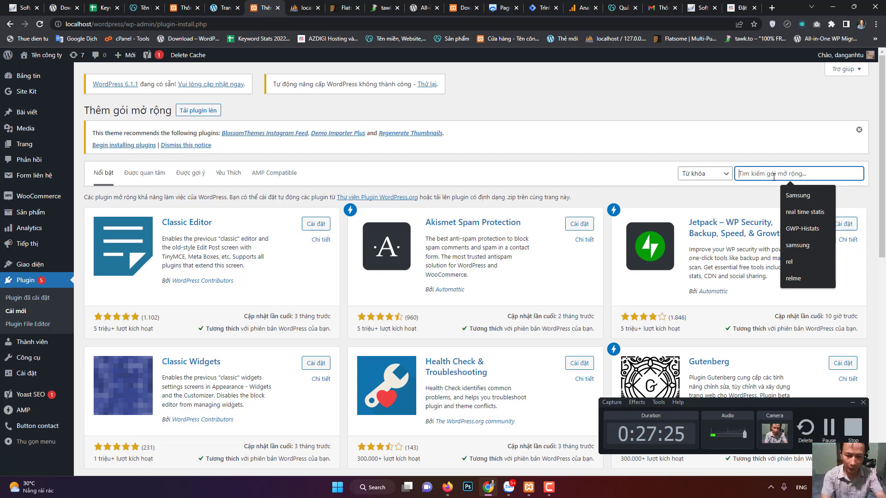
text(amp)
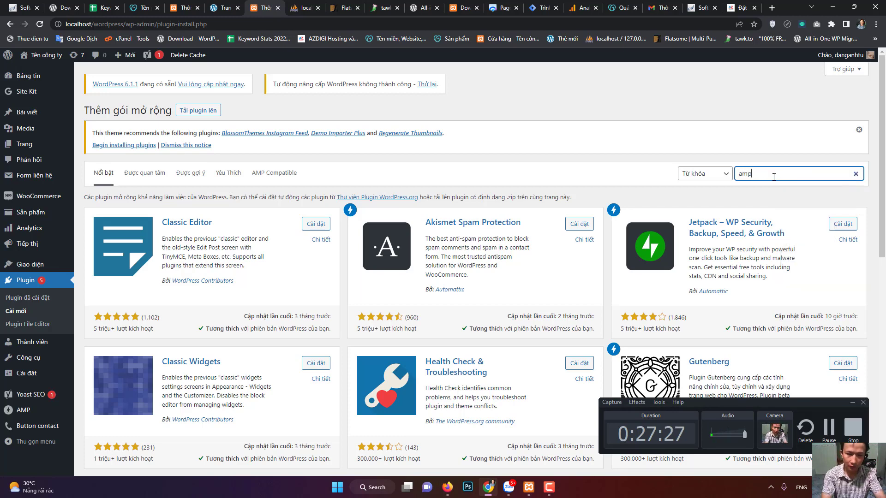
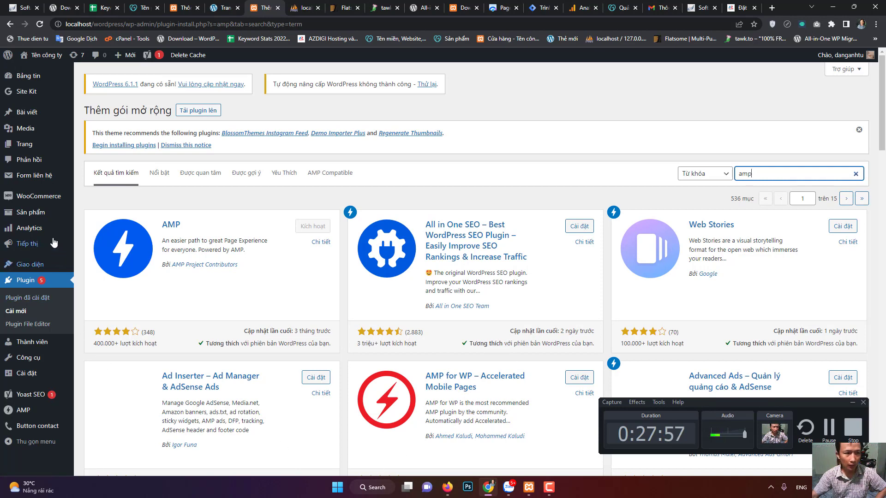
Step: Review WooCommerce's general settings, including store address and currency options, and bring up its payment methods
mouse_move(36, 199)
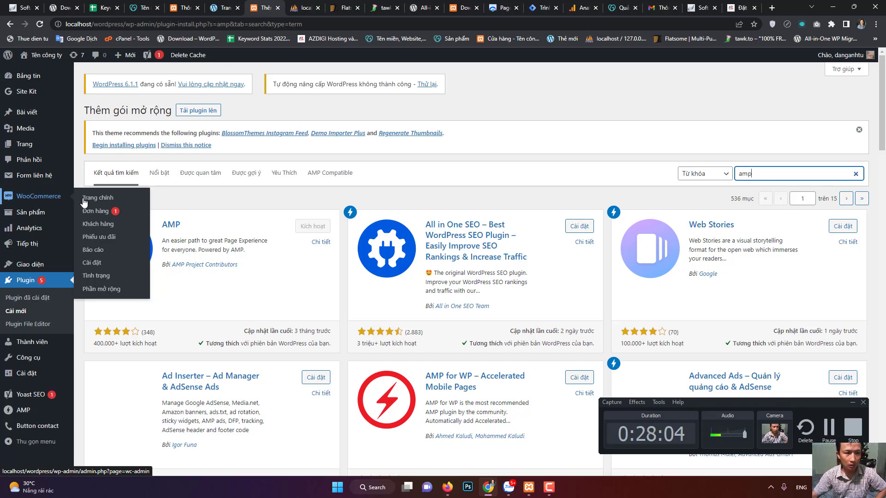
click(94, 263)
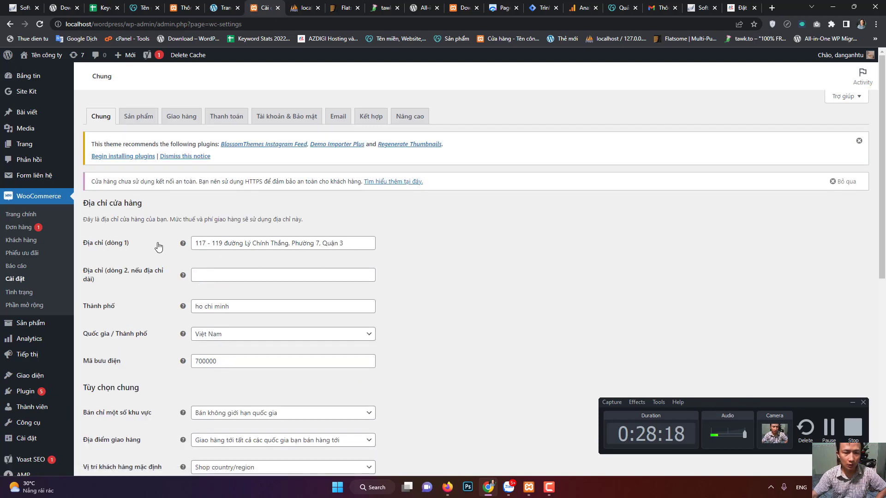
scroll(261, 302, down, 2)
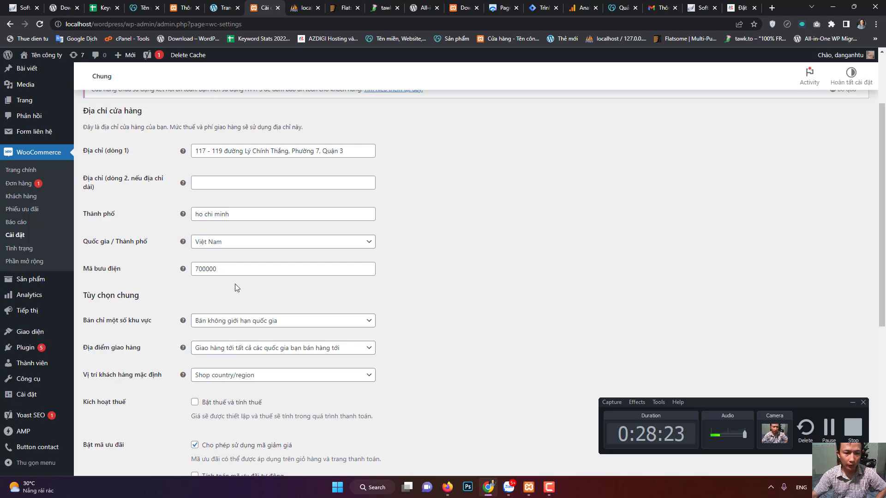
scroll(224, 265, down, 5)
scroll(336, 385, down, 1)
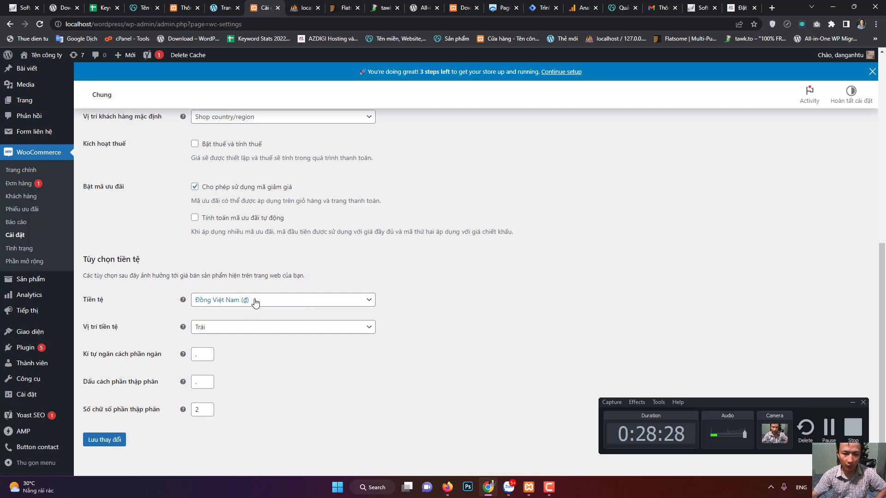
scroll(255, 302, up, 8)
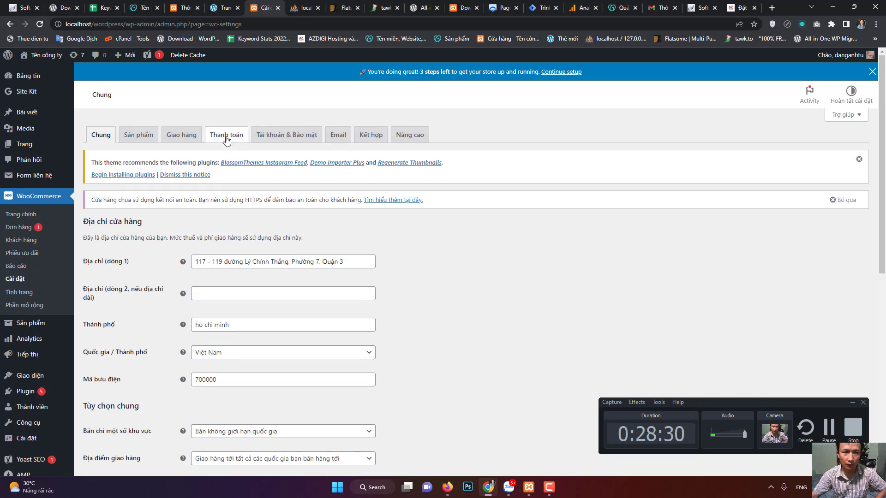
click(226, 138)
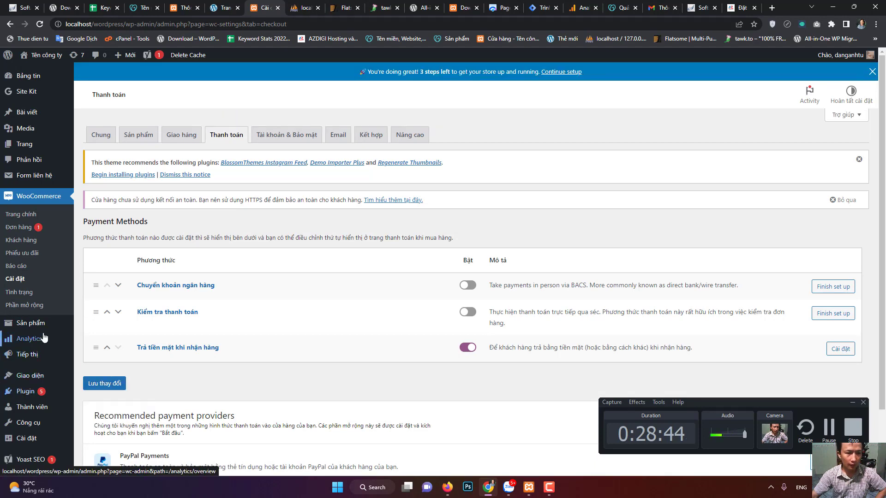
Step: Go to the store's product list and review the existing products with their prices and categories
click(39, 330)
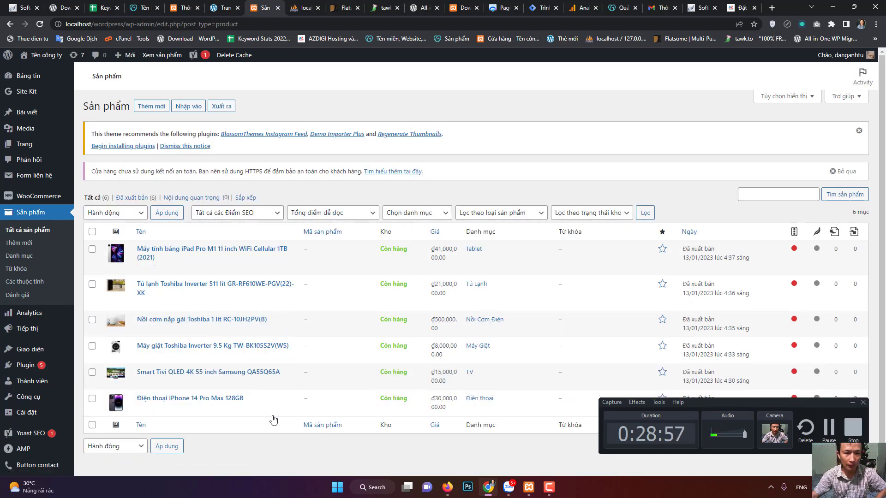
scroll(274, 419, down, 1)
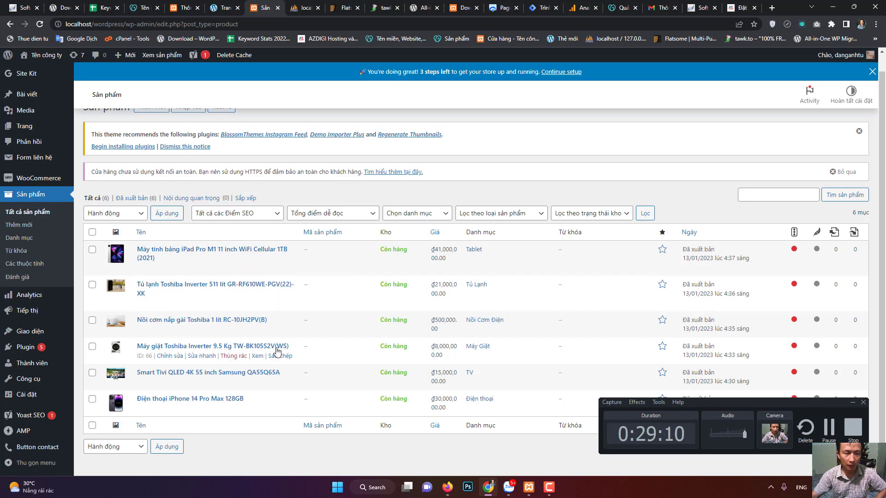
scroll(277, 369, up, 1)
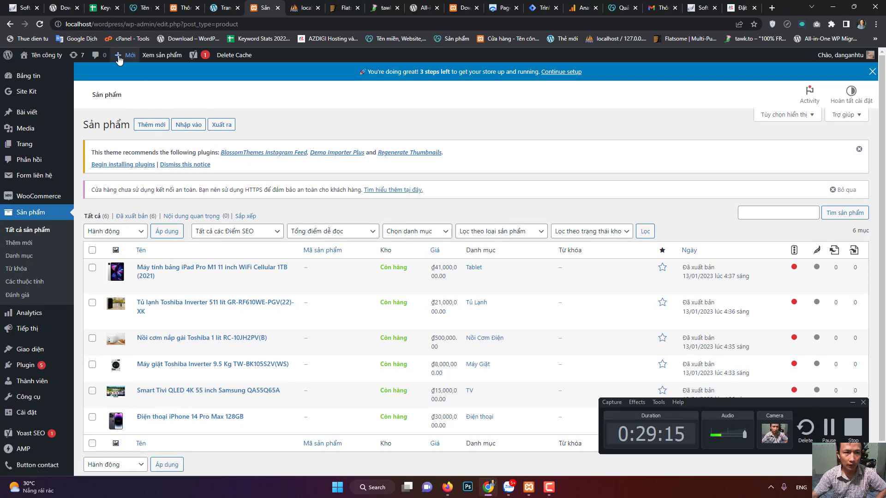
Step: Start a new product and review its name, description, product data and short description fields
mouse_move(118, 59)
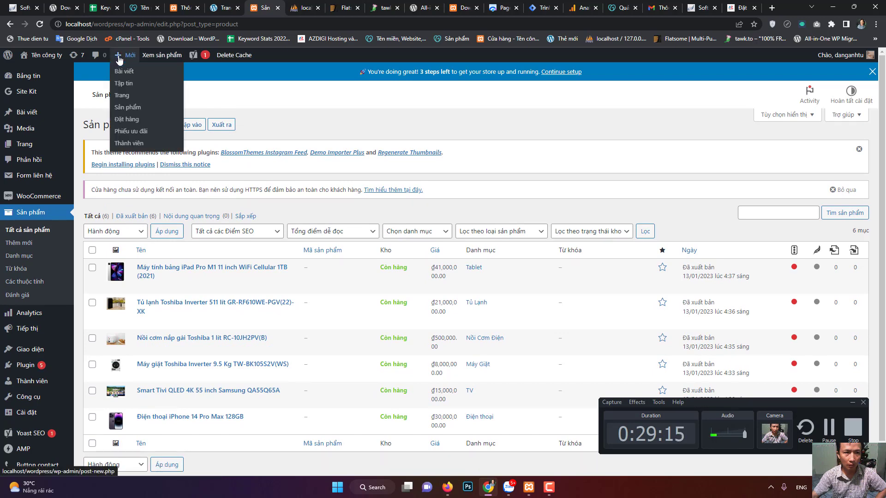
click(127, 112)
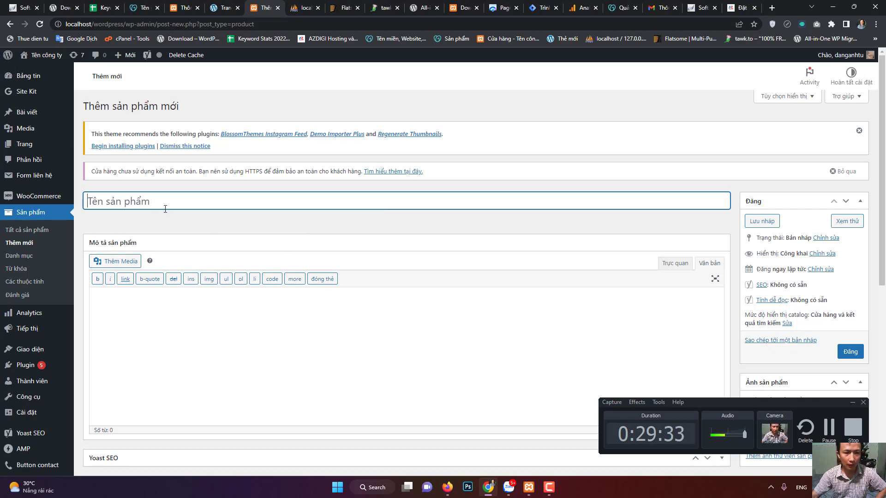
scroll(231, 233, down, 3)
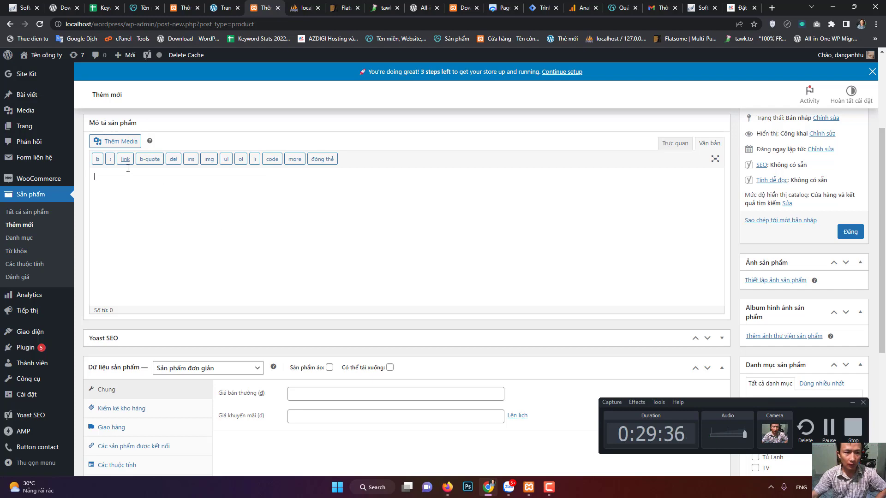
scroll(301, 291, down, 1)
scroll(301, 292, down, 5)
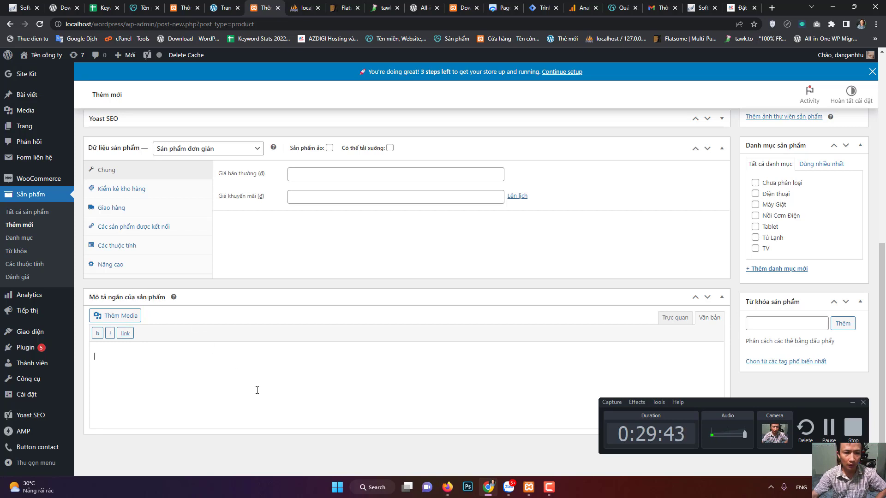
scroll(258, 394, up, 1)
scroll(259, 420, down, 1)
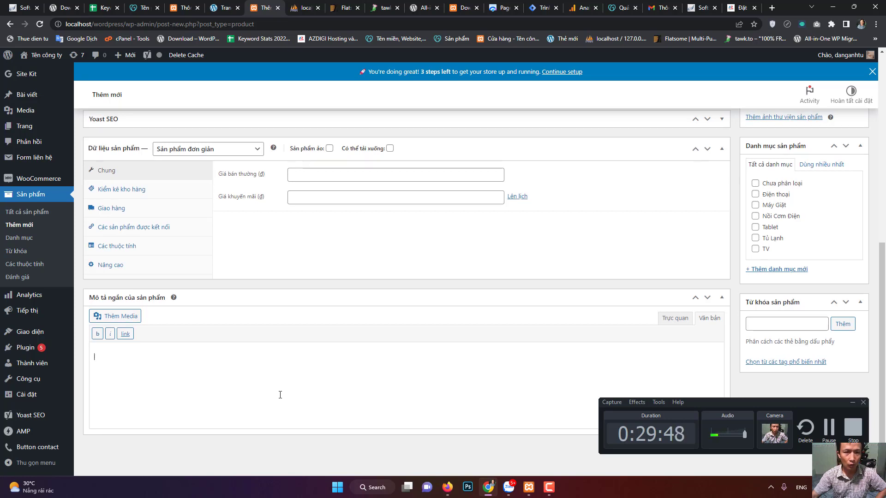
scroll(243, 378, up, 5)
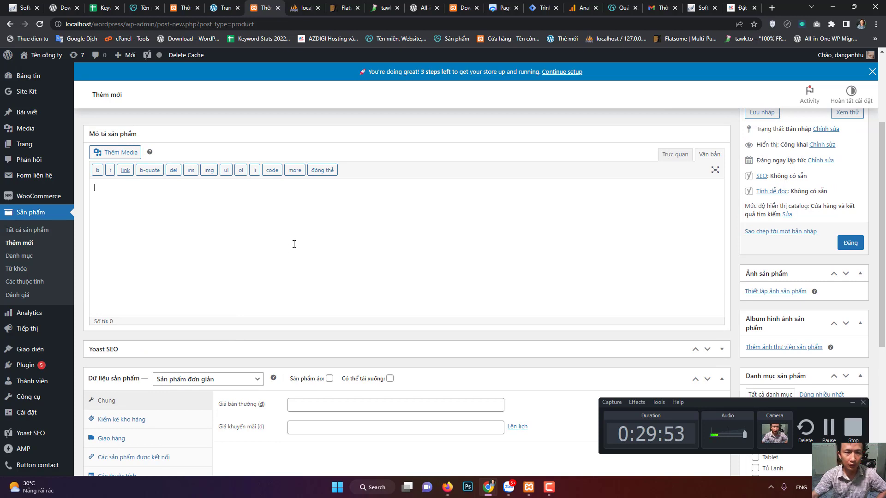
Step: Examine the new product's regular price, product image, gallery, category and tag settings
click(398, 409)
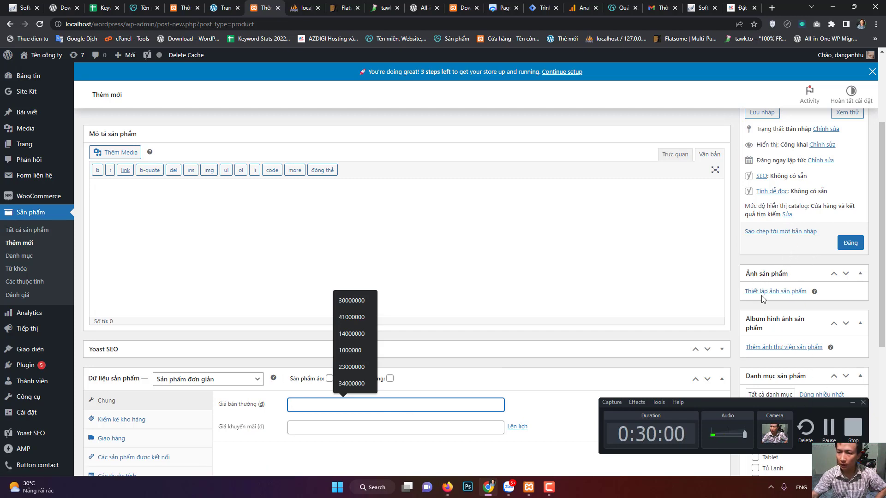
scroll(778, 296, down, 1)
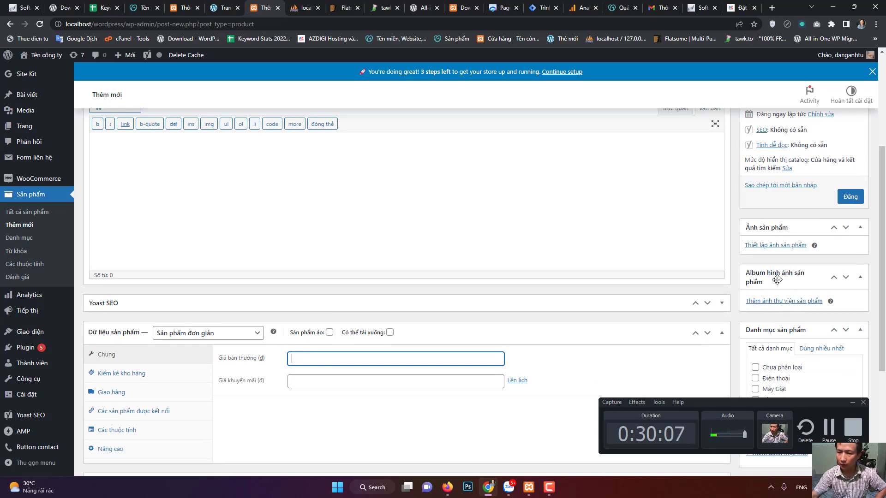
scroll(786, 295, down, 2)
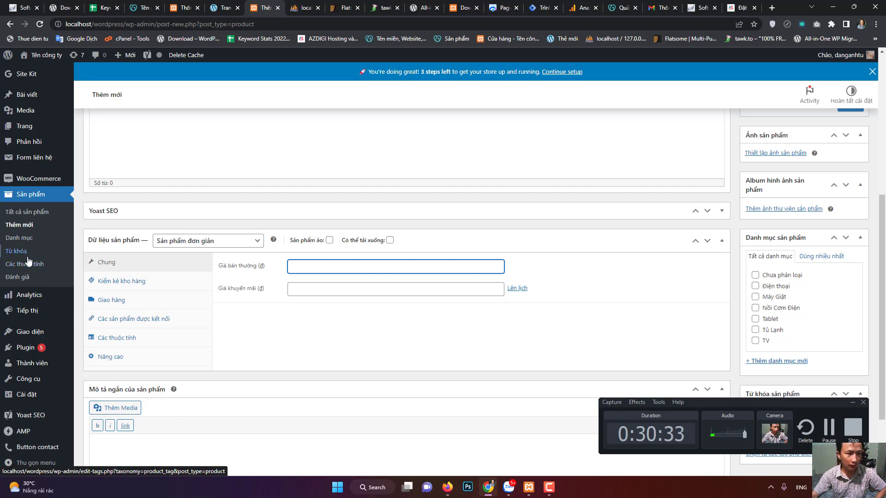
scroll(594, 309, down, 2)
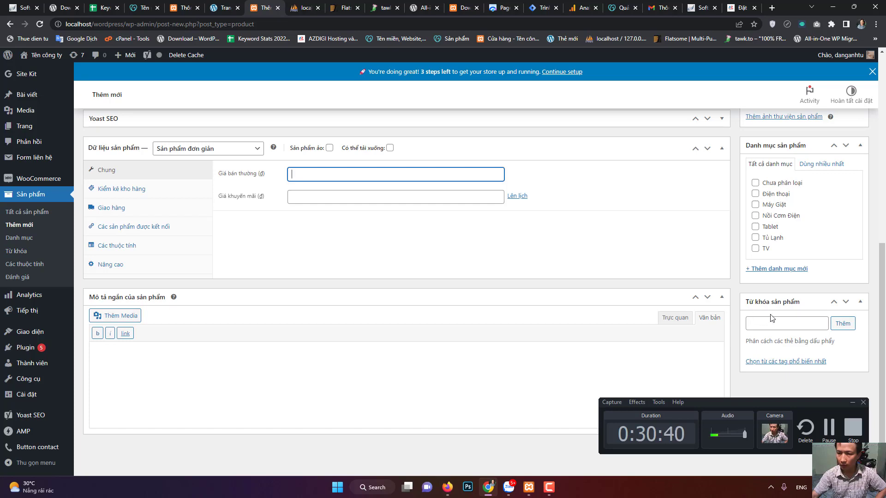
scroll(787, 335, up, 8)
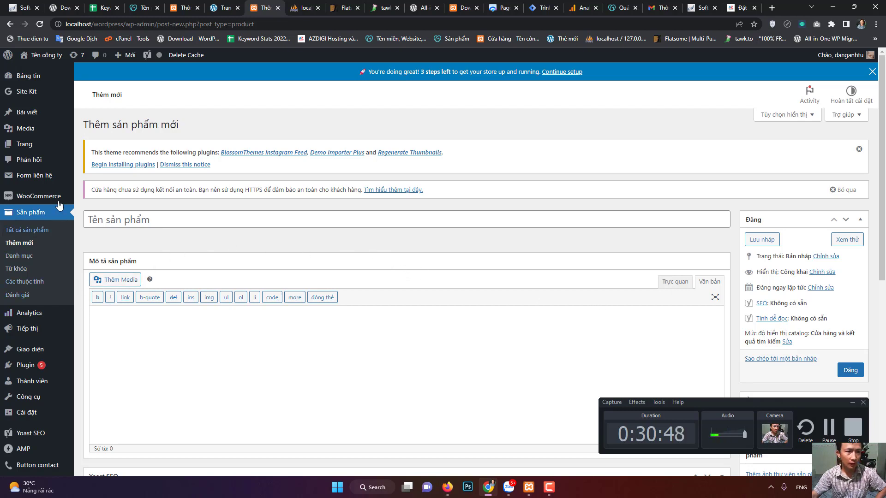
Step: Review the list of the site's pages, opening the Cửa hàng page and returning to the list
click(30, 145)
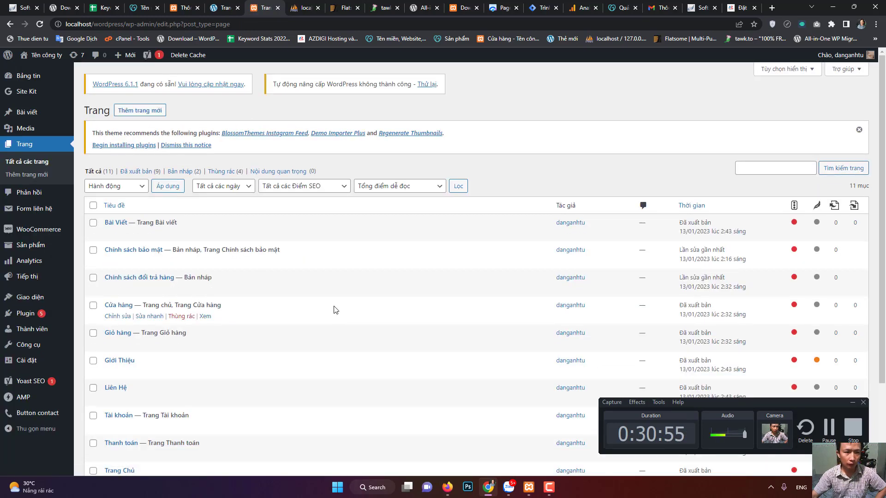
scroll(355, 299, down, 1)
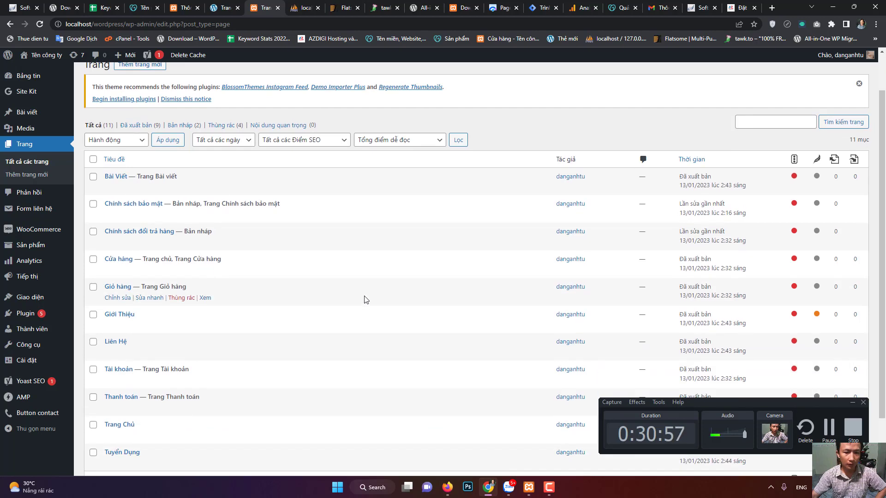
scroll(345, 290, down, 1)
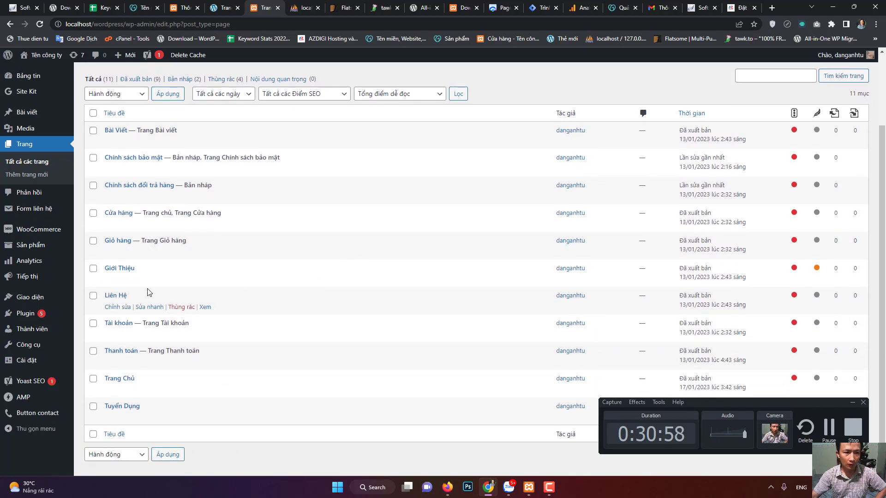
click(112, 216)
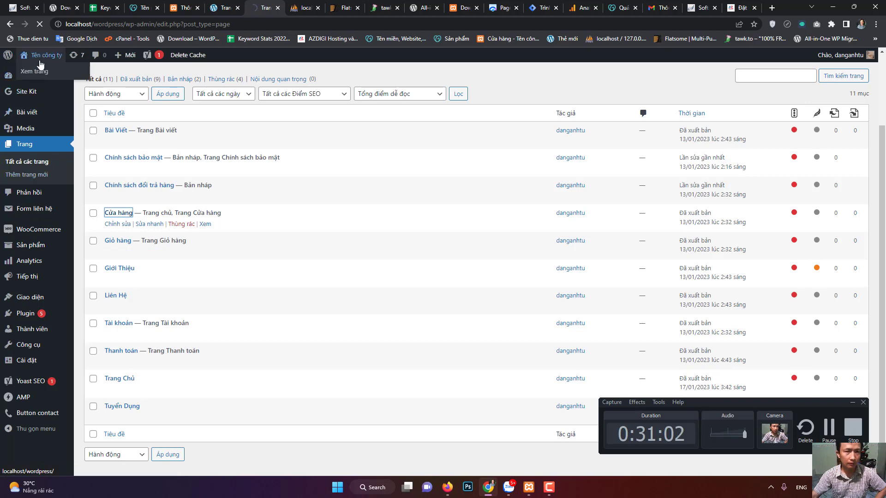
click(10, 26)
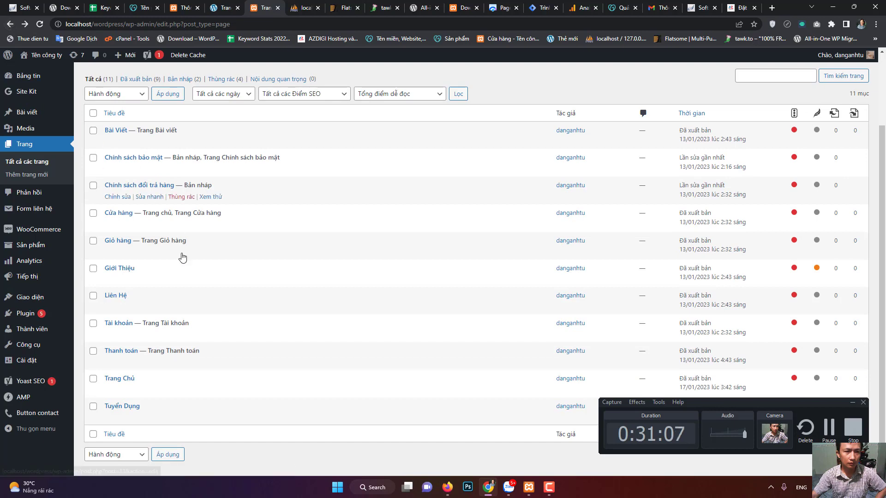
Step: Select the Cửa hàng, Giỏ hàng, Tài khoản and Thanh toán pages in the page list
click(94, 243)
click(93, 323)
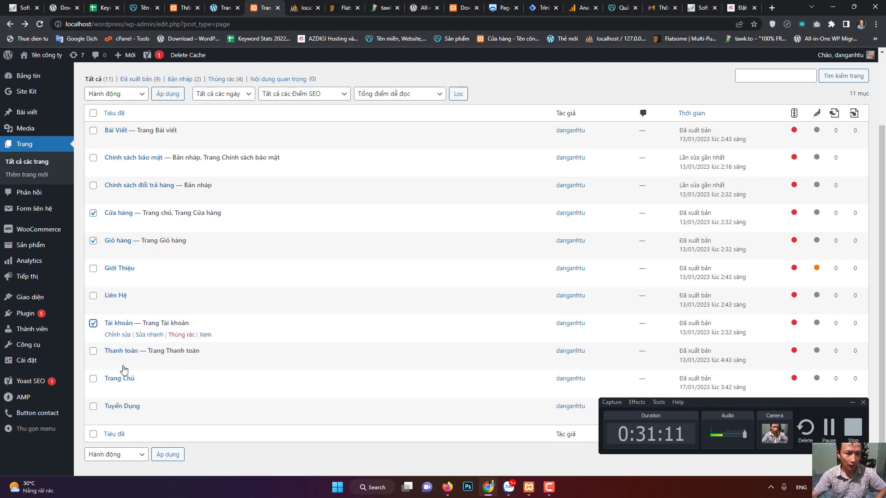
click(94, 352)
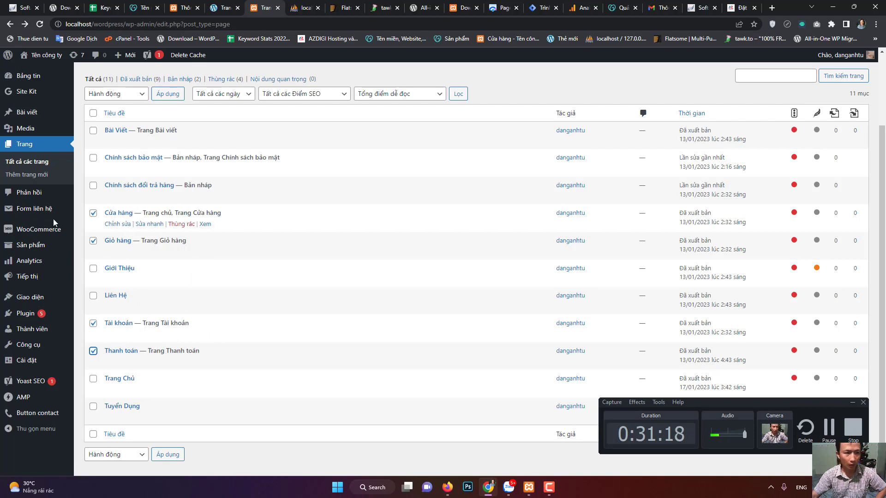
mouse_move(38, 229)
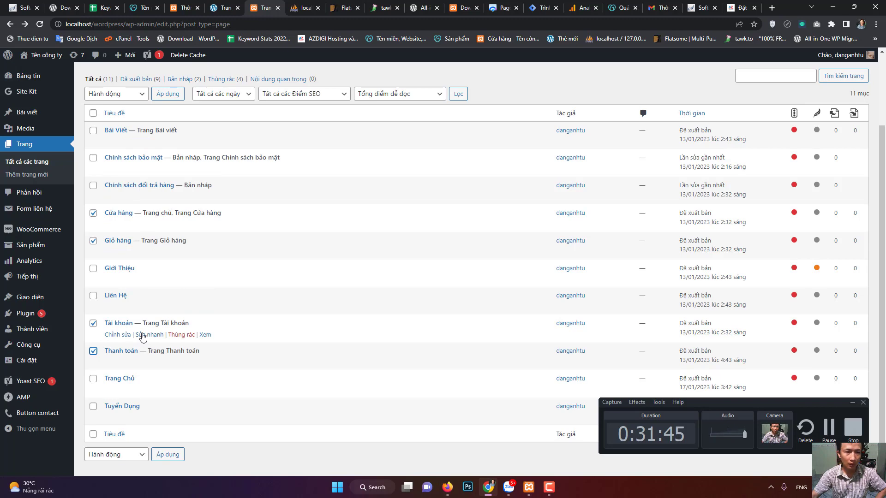
Step: Start a new page and begin an empty paragraph block in its body
scroll(143, 337, up, 2)
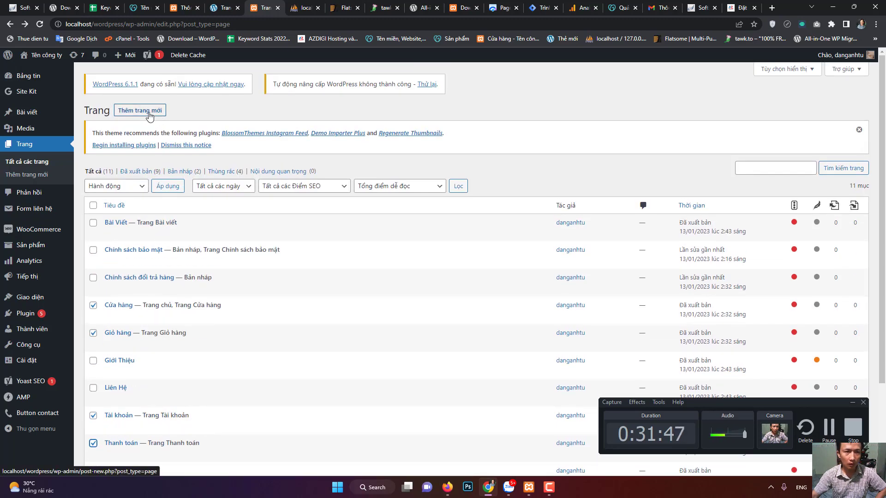
mouse_move(131, 61)
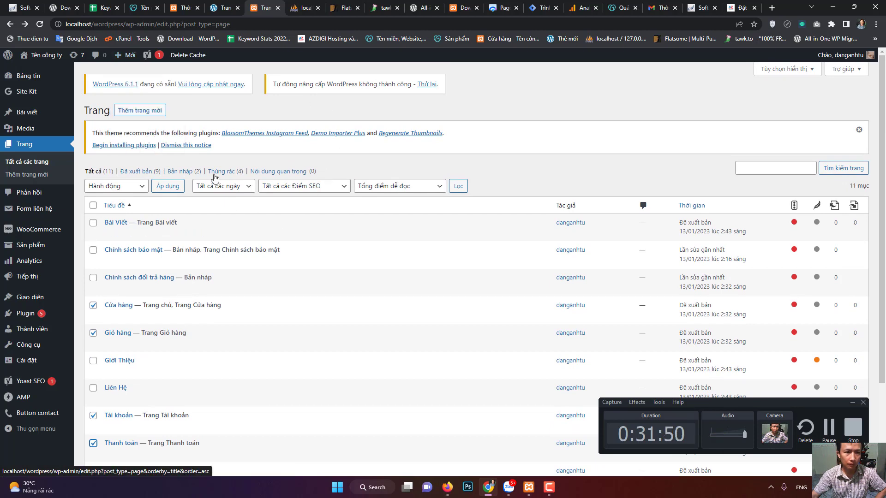
click(148, 114)
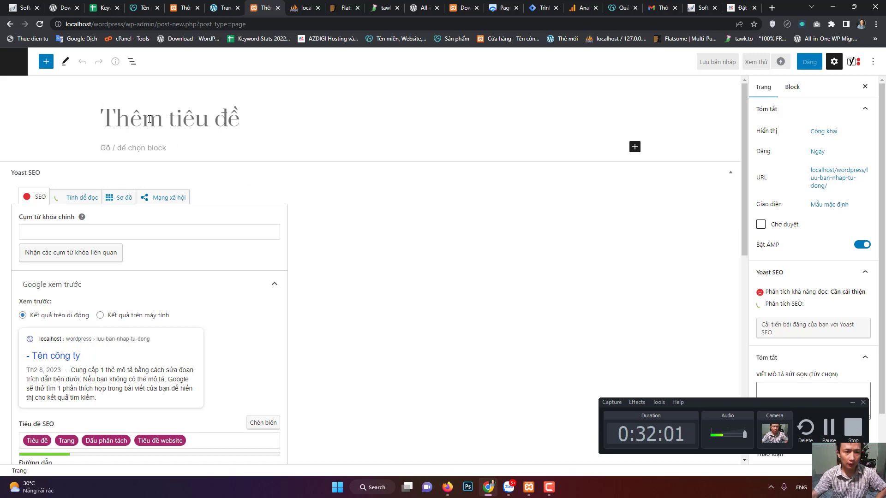
click(155, 148)
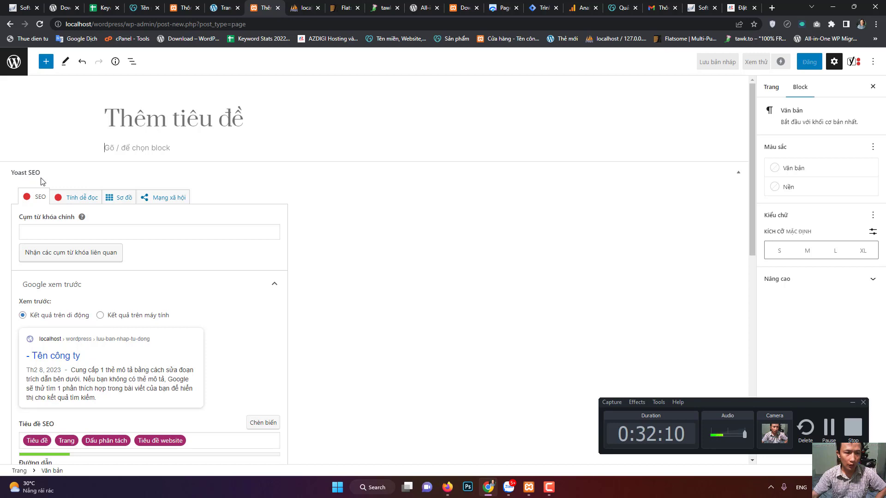
Step: Examine the new page's Yoast SEO keyphrase, Google preview, title, slug and meta description fields, and expand the SEO analysis
click(96, 233)
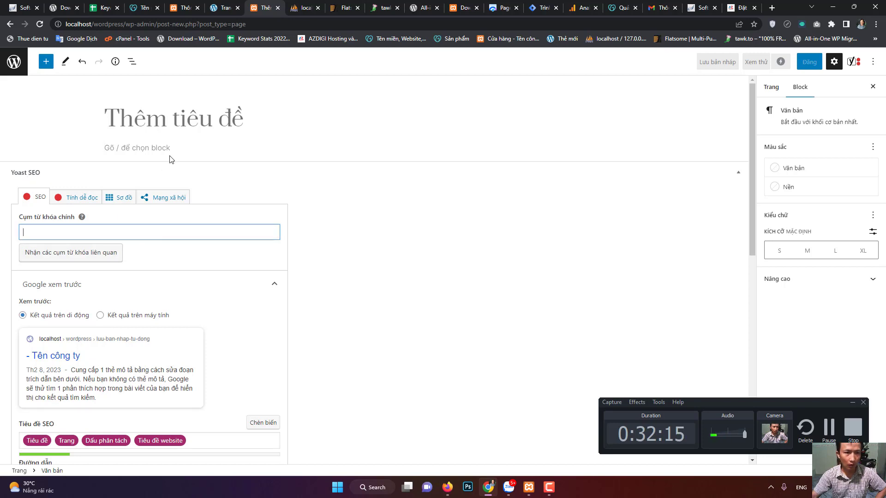
scroll(87, 233, down, 2)
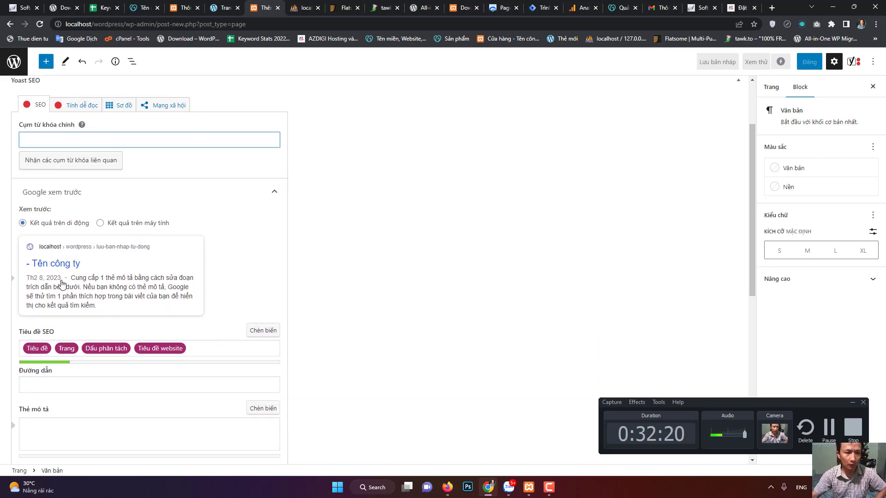
scroll(185, 393, down, 1)
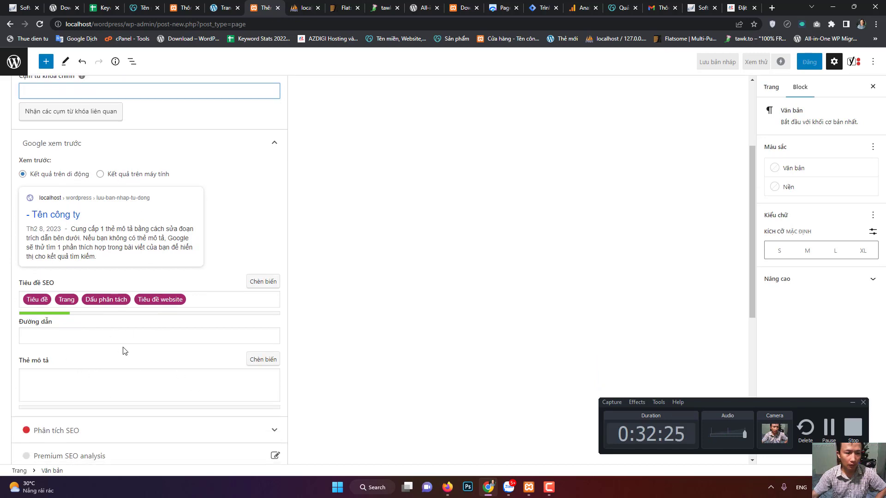
scroll(123, 350, down, 3)
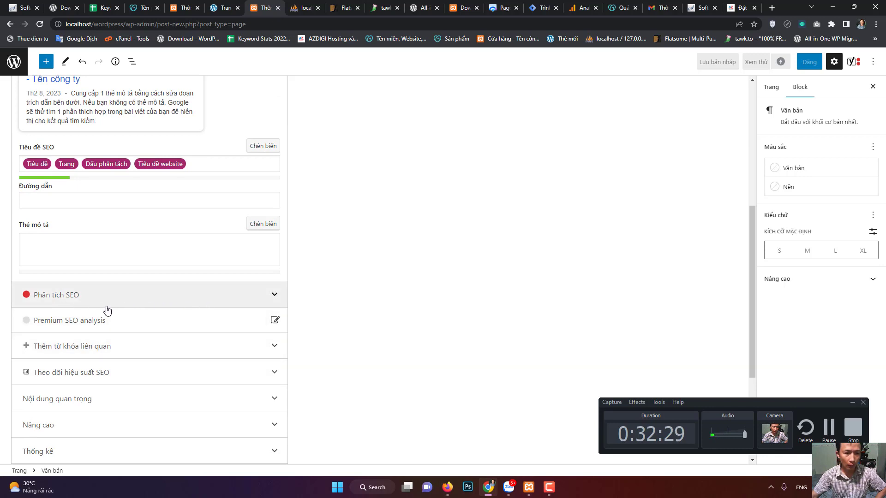
click(180, 302)
scroll(132, 351, down, 2)
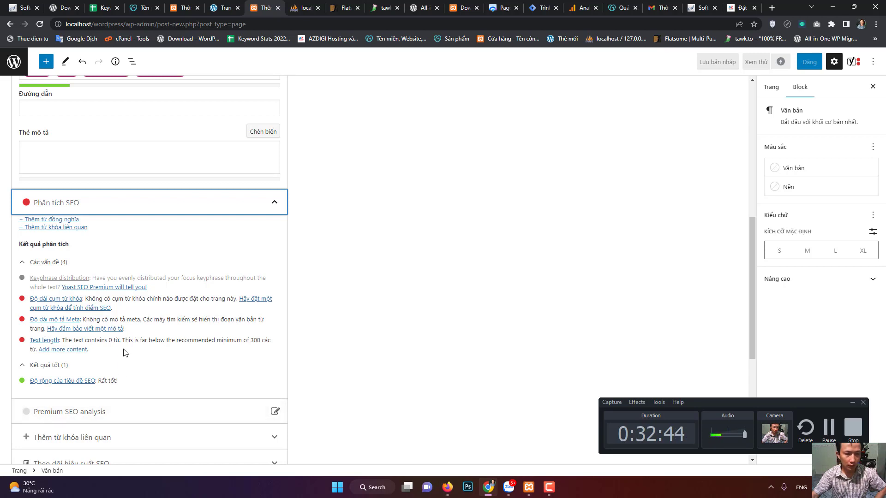
scroll(642, 363, up, 4)
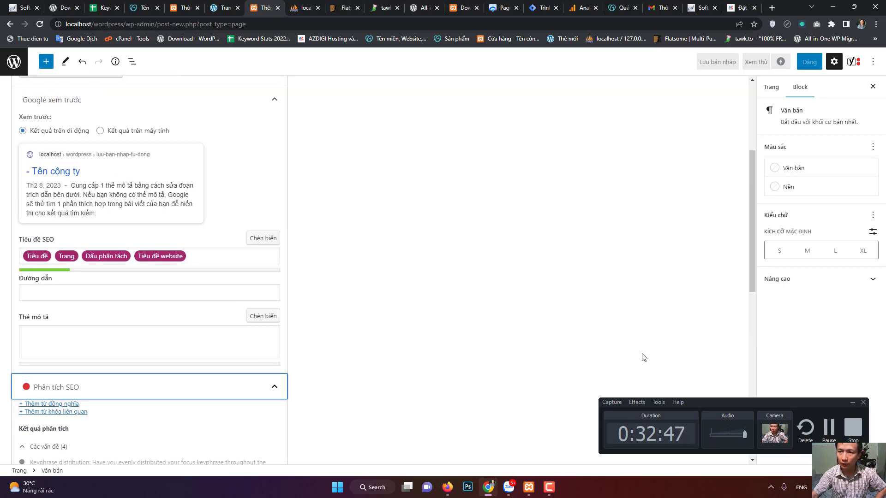
scroll(644, 357, up, 3)
Step: Review the new page's own settings, from visibility, URL and author to the featured image and excerpt
click(772, 89)
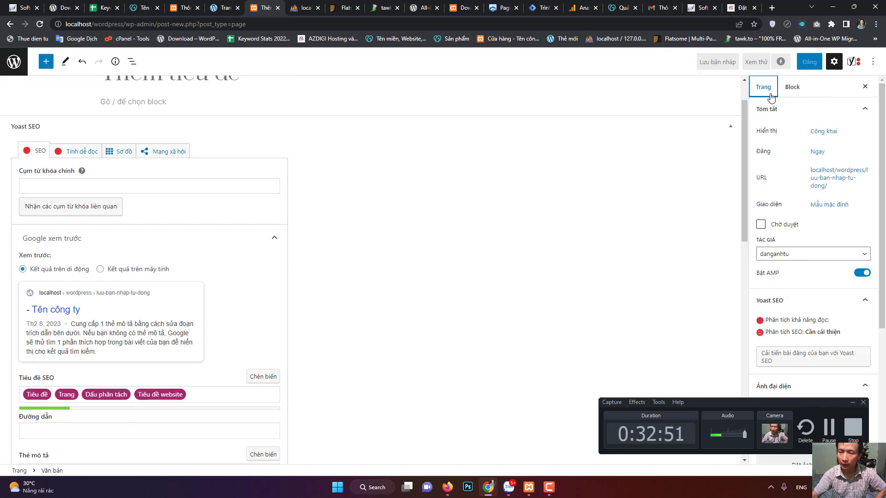
scroll(793, 213, down, 3)
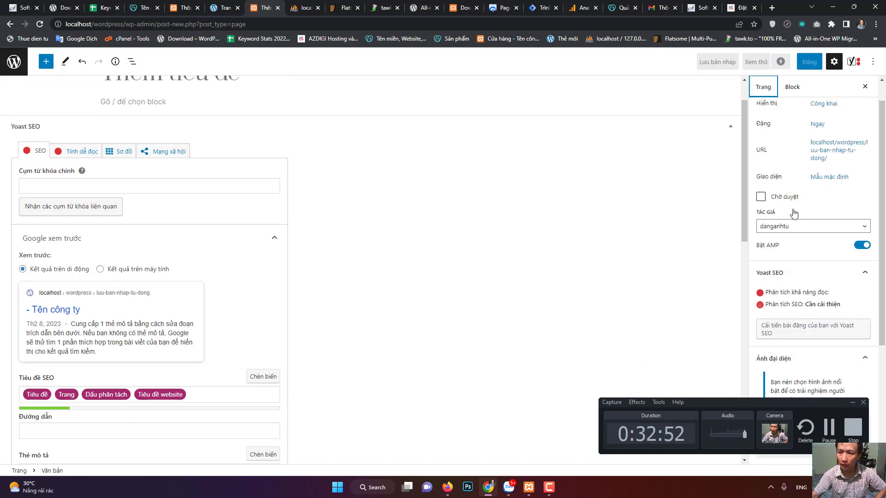
scroll(837, 289, down, 1)
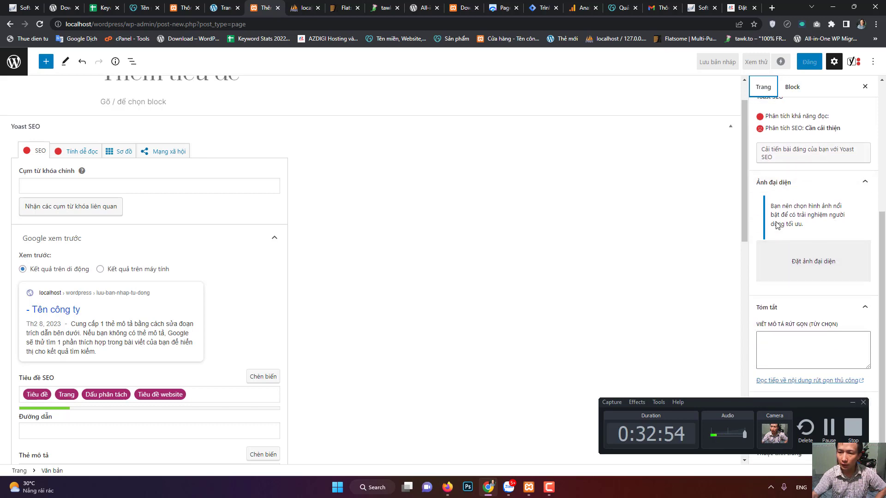
Step: Discard the unsaved new page and return to the list of all pages
drag(791, 407, 606, 347)
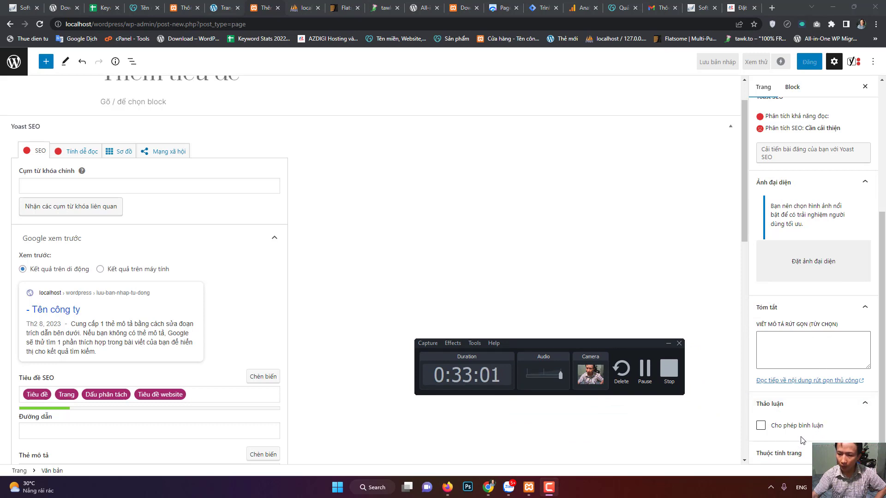
scroll(801, 412, up, 1)
scroll(800, 413, up, 4)
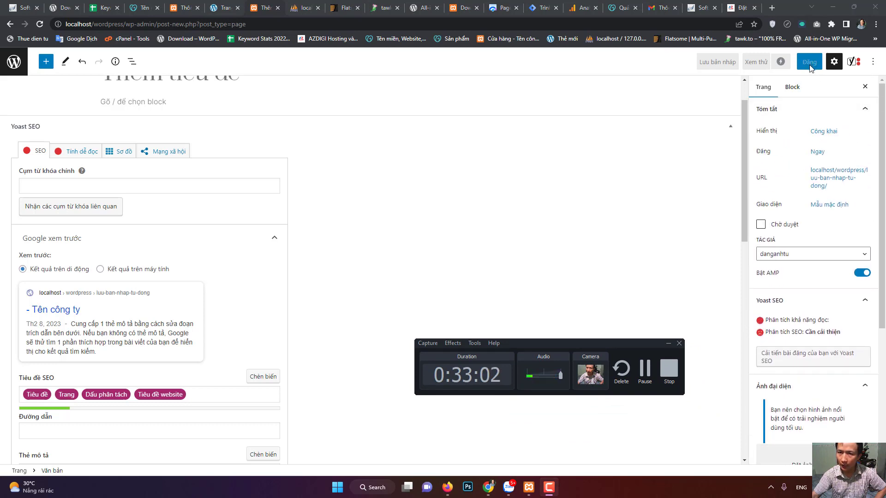
drag(613, 346, 791, 386)
click(14, 61)
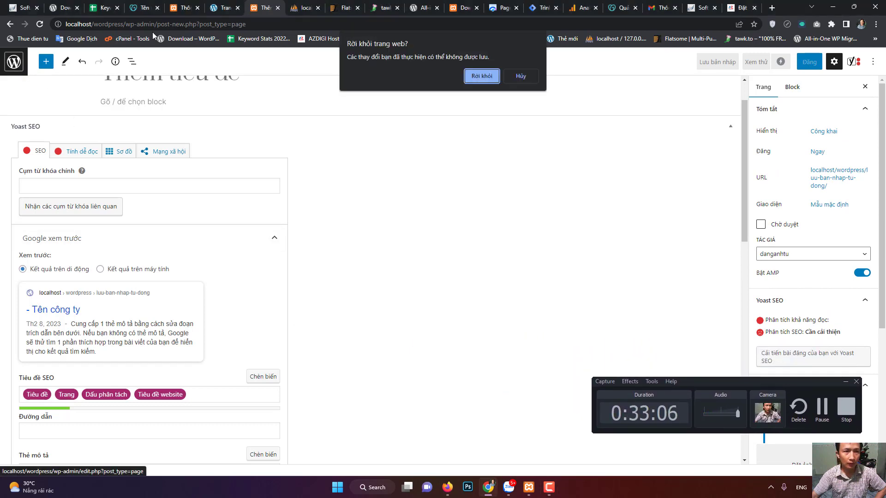
click(481, 76)
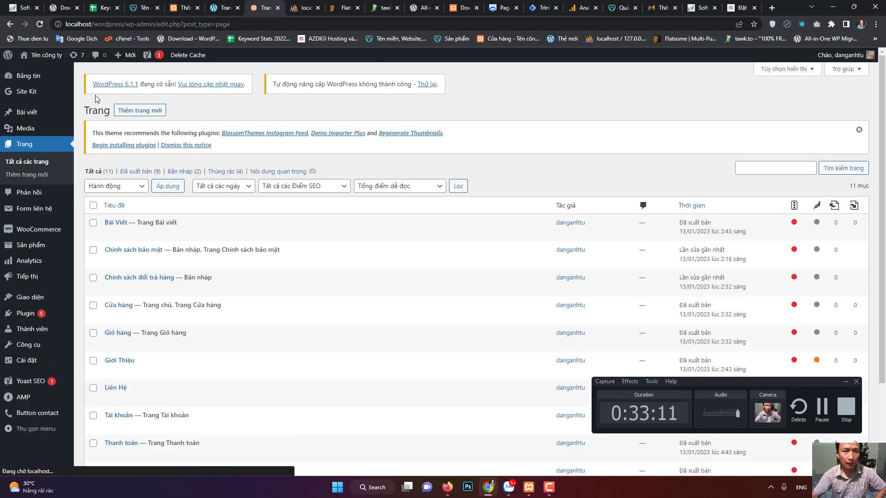
Step: Open the website's front page in a separate browser tab and switch to it
mouse_move(46, 55)
middle_click(71, 63)
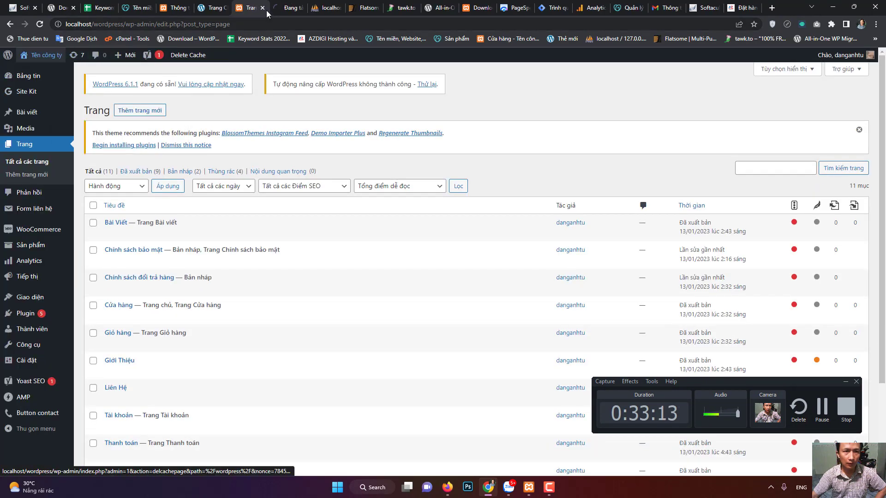
click(281, 8)
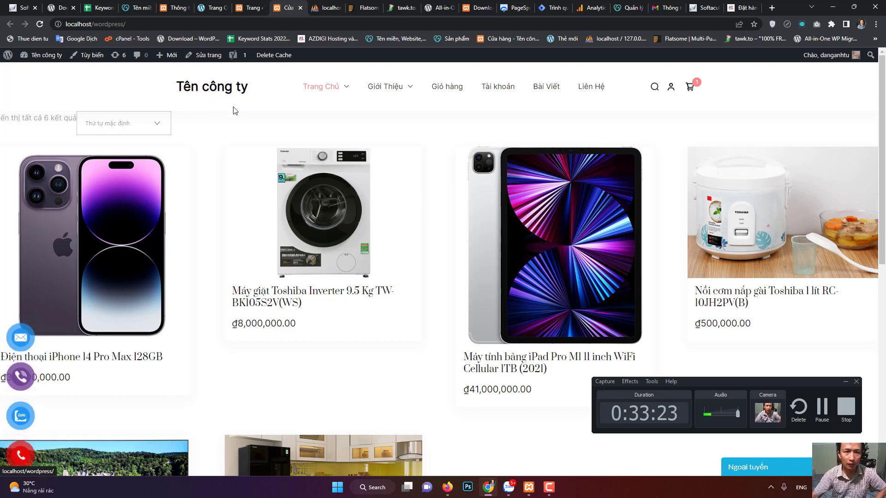
Step: Inspect the site title and tagline fields in the customizer's site identity settings, and return to the front page without changes
click(89, 55)
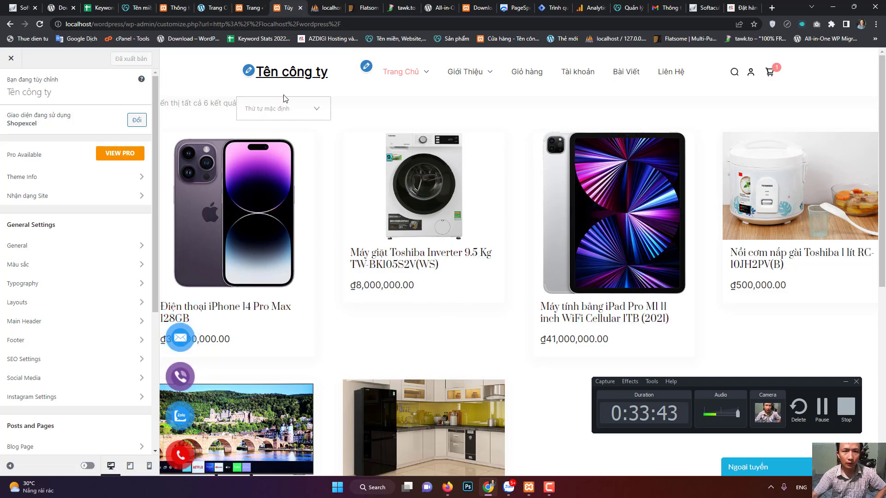
click(247, 72)
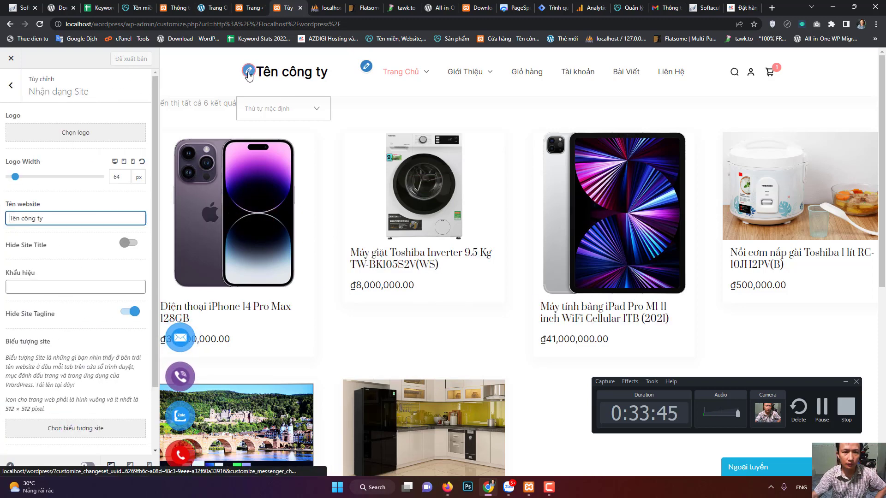
triple_click(50, 219)
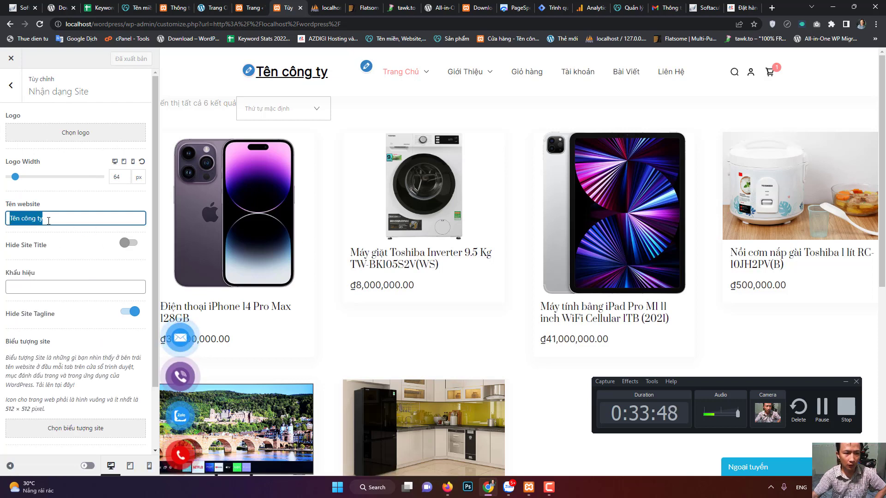
click(62, 287)
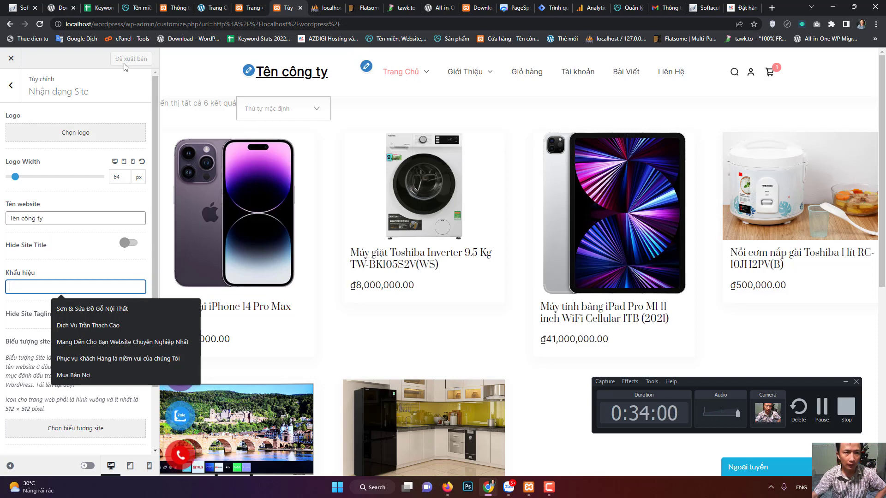
click(131, 312)
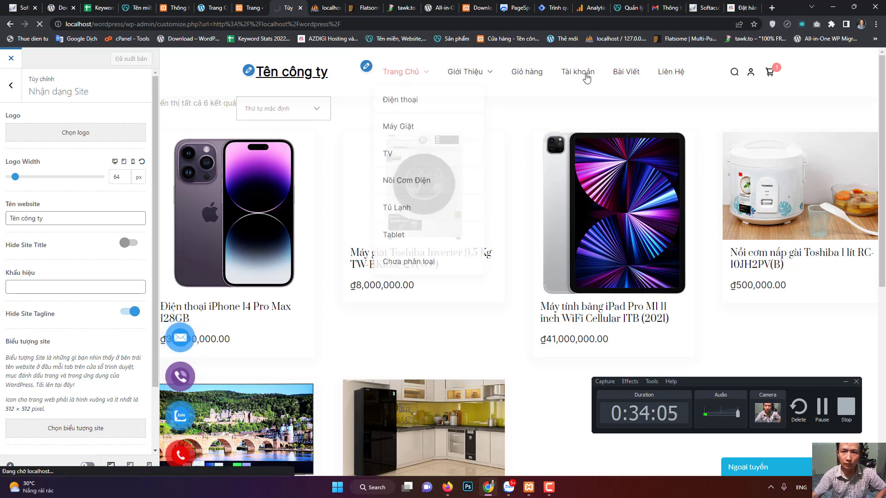
mouse_move(484, 231)
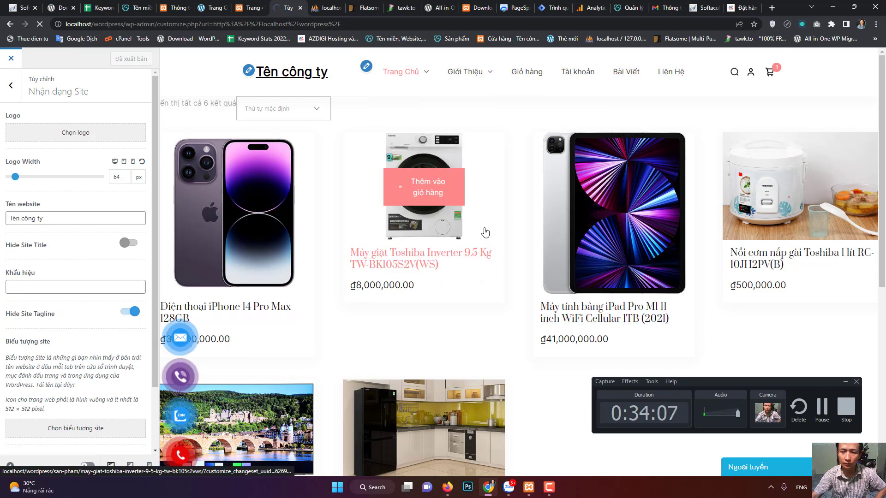
key(alt+Left)
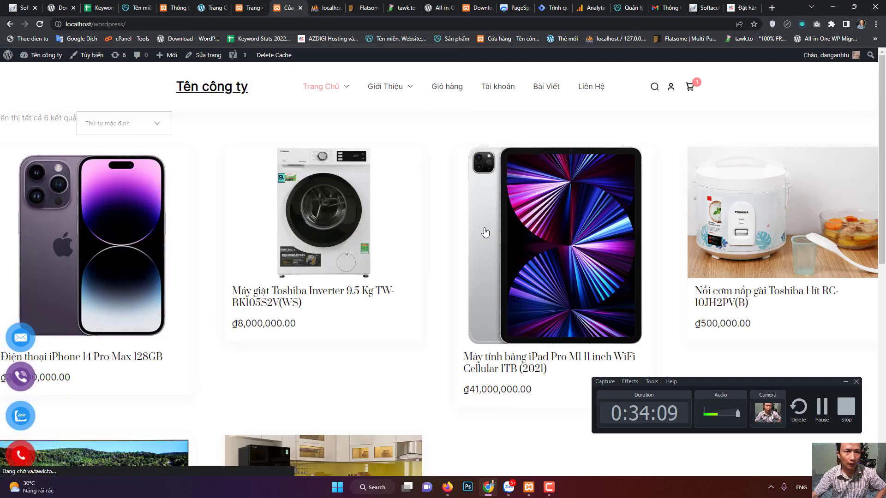
Step: Open the menu editor and review the name, item structure and Primary display location of Menu Chính
click(10, 57)
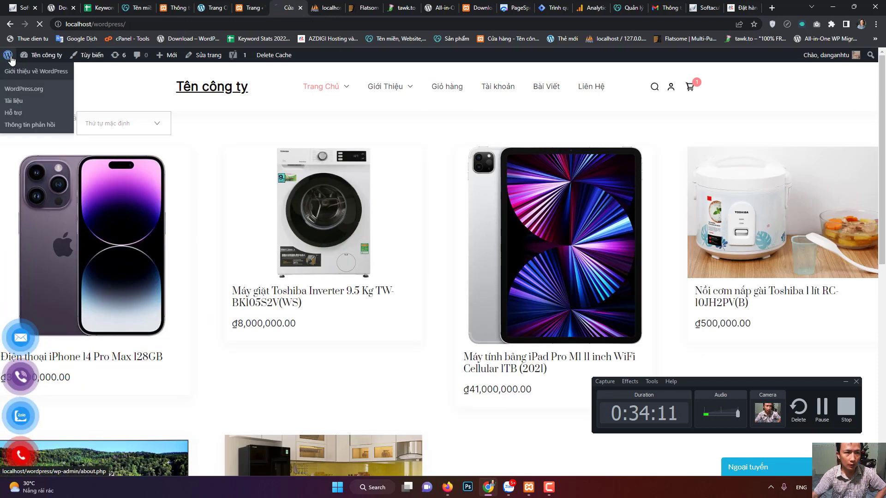
mouse_move(328, 292)
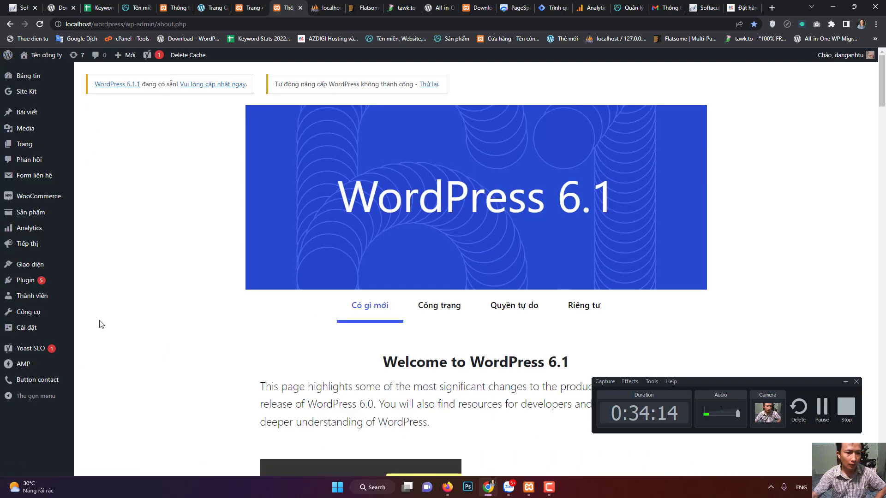
mouse_move(32, 266)
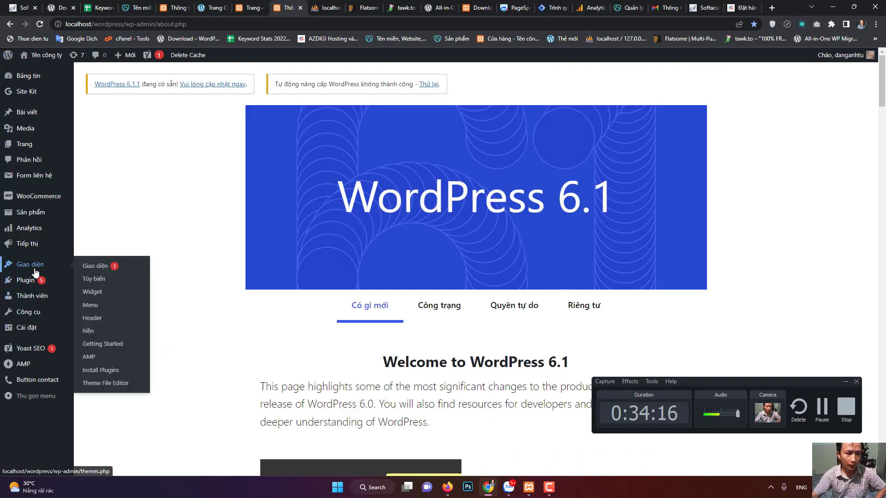
click(96, 307)
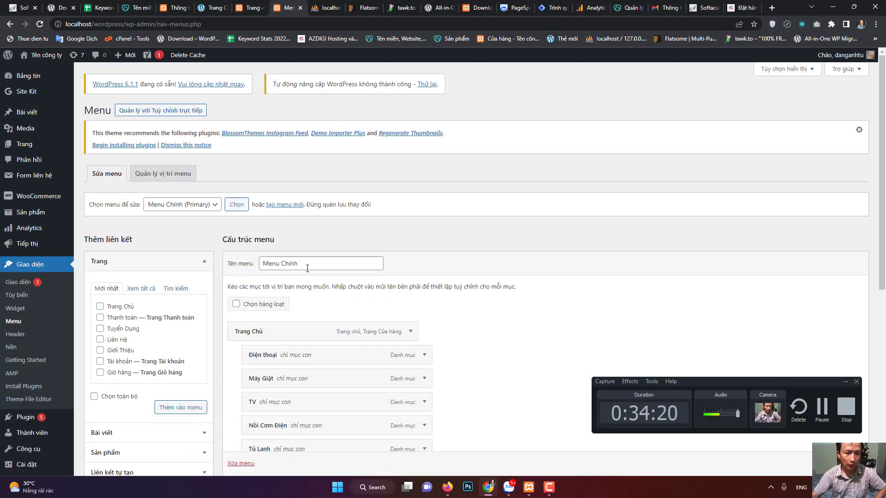
drag(308, 268, 258, 263)
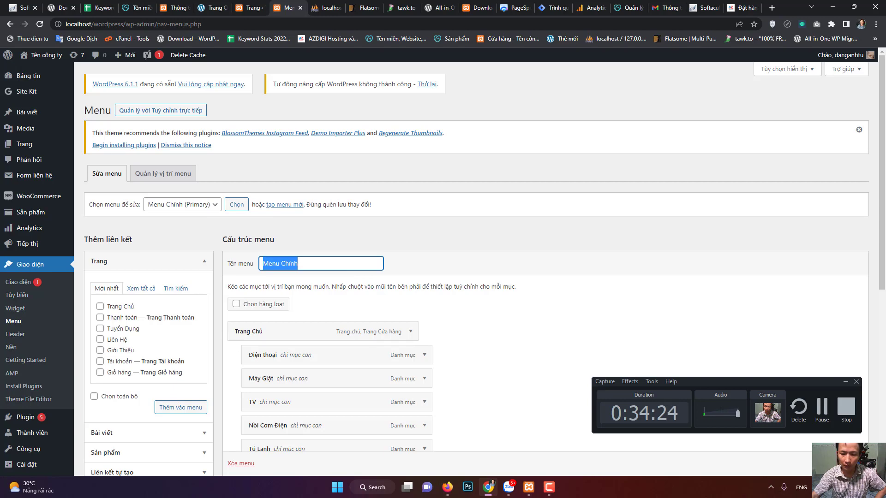
scroll(459, 371, down, 7)
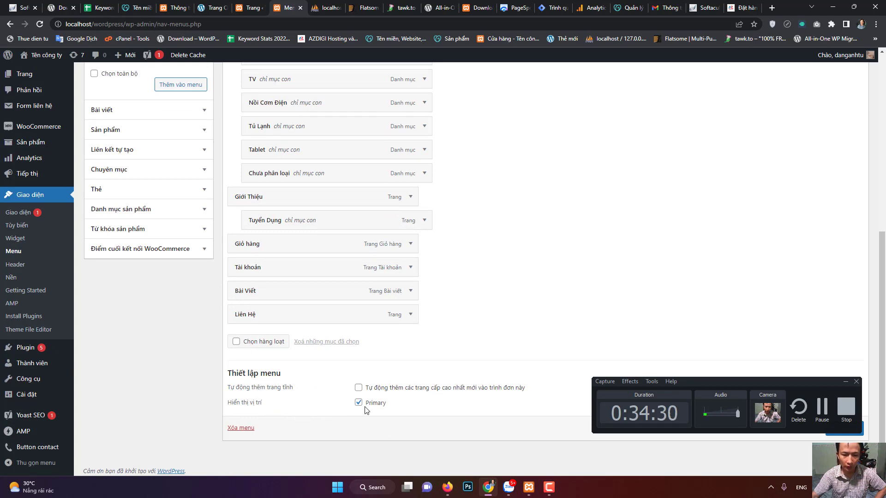
scroll(367, 381, up, 3)
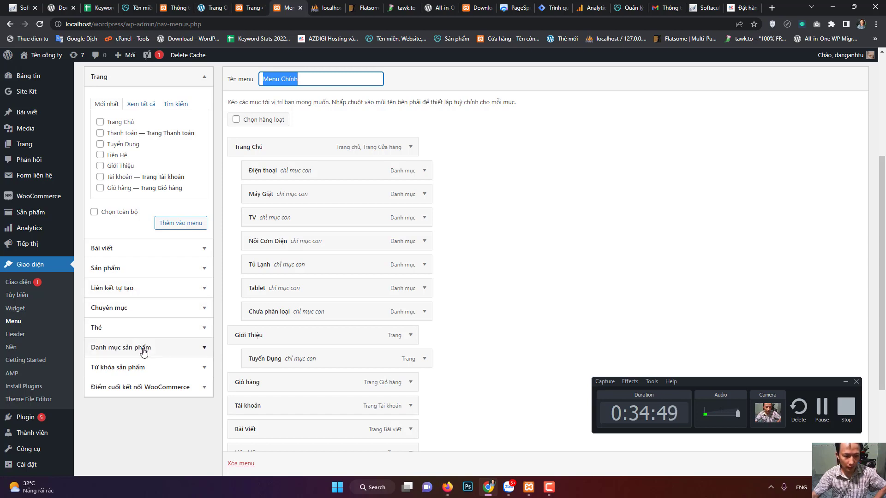
Step: Examine the WooCommerce endpoint links and the menu's item order, and leave for the front page without saving
click(141, 387)
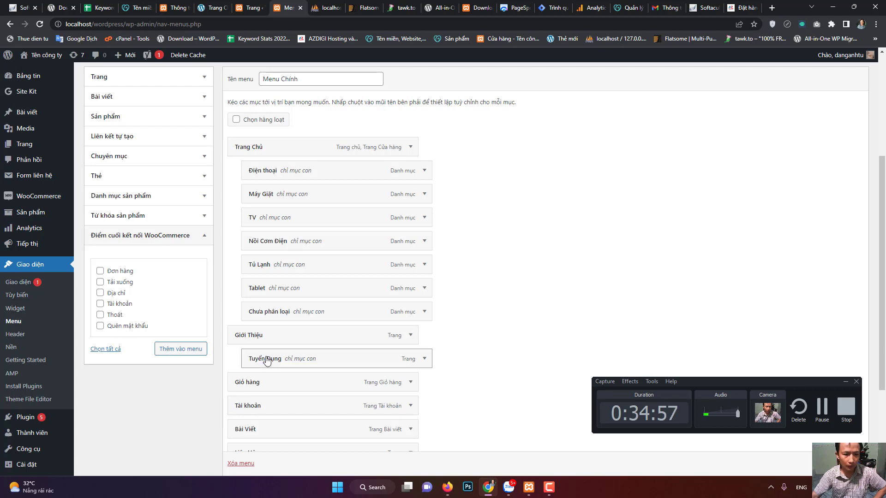
scroll(415, 286, down, 2)
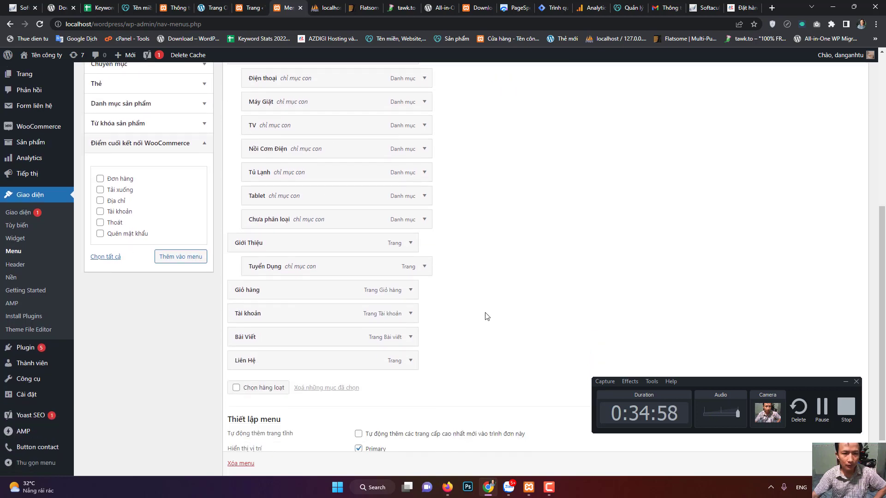
scroll(489, 355, up, 1)
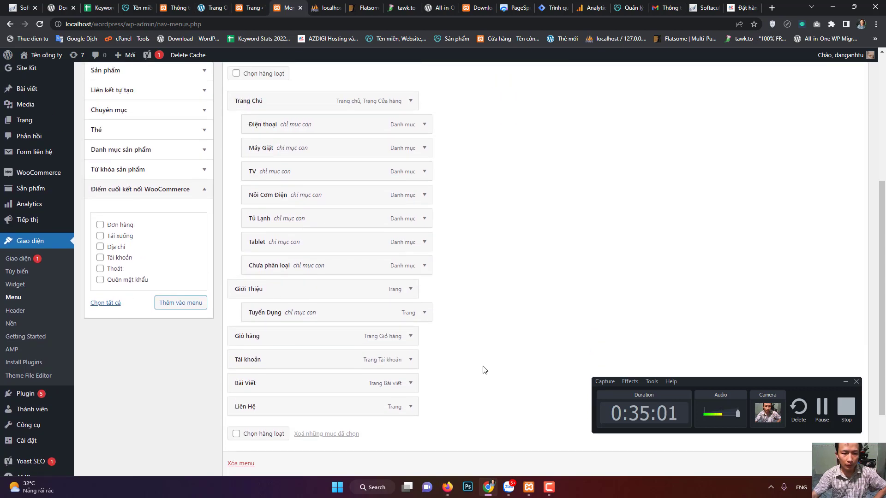
mouse_move(351, 412)
mouse_down()
mouse_move(388, 409)
mouse_move(360, 369)
mouse_move(361, 393)
mouse_move(349, 392)
mouse_move(398, 392)
mouse_move(350, 392)
mouse_move(346, 357)
mouse_move(348, 410)
mouse_up()
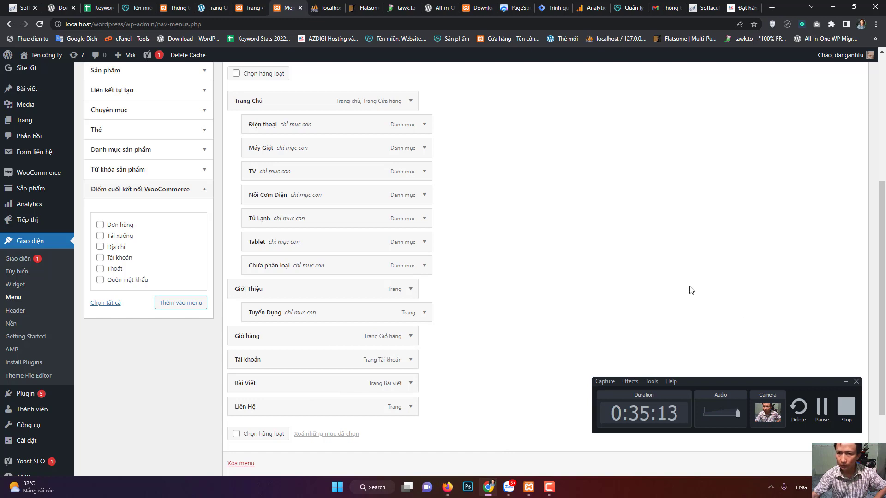
scroll(691, 290, up, 5)
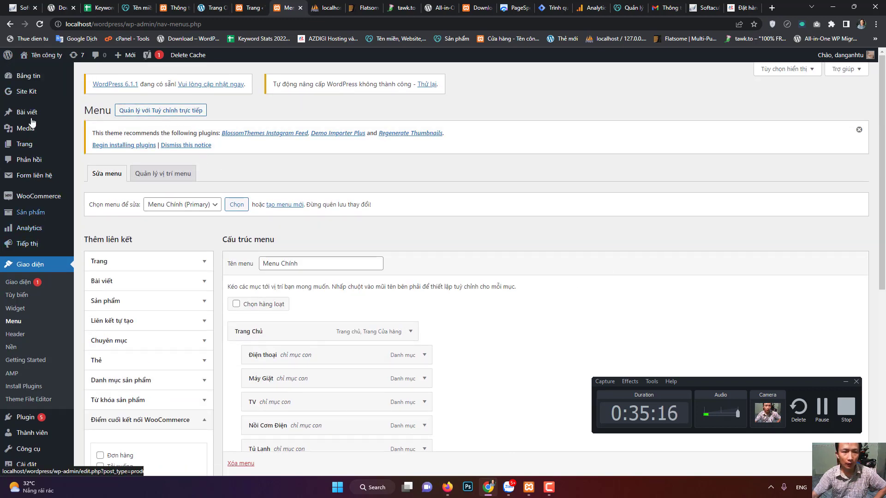
click(42, 56)
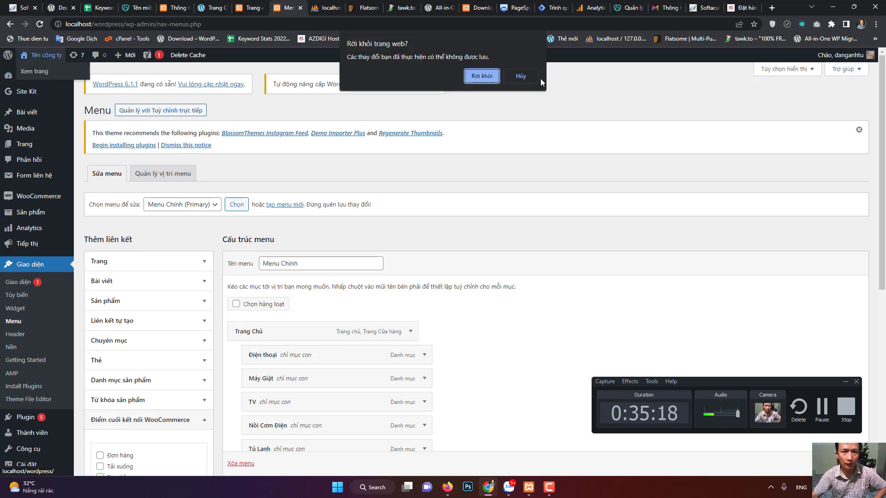
click(482, 76)
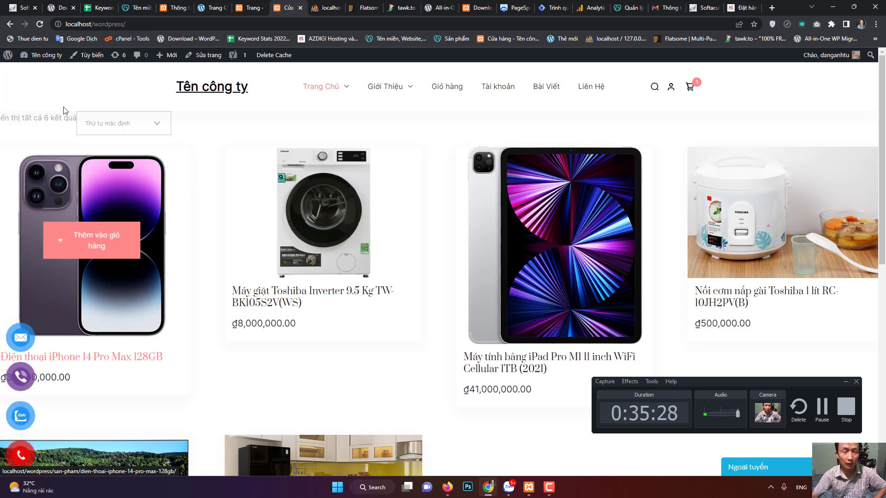
Step: Choose Cửa hàng as the static homepage in the reading settings and save the changes
click(8, 56)
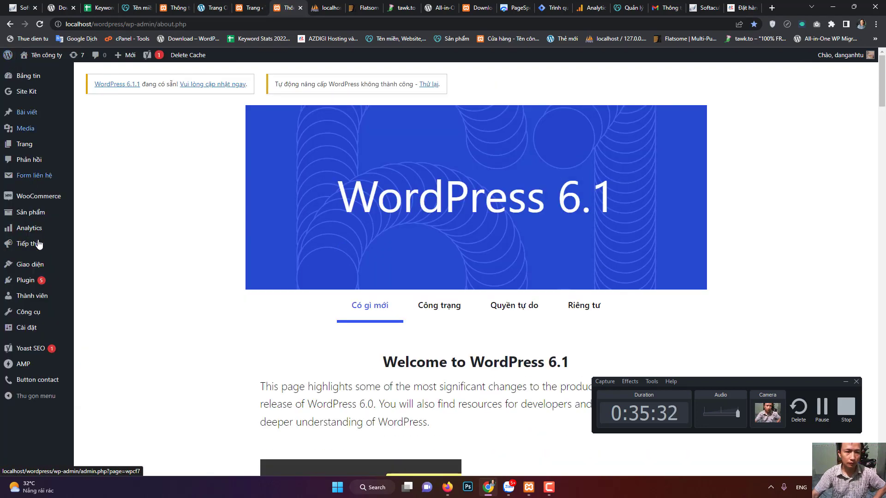
mouse_move(27, 329)
click(92, 358)
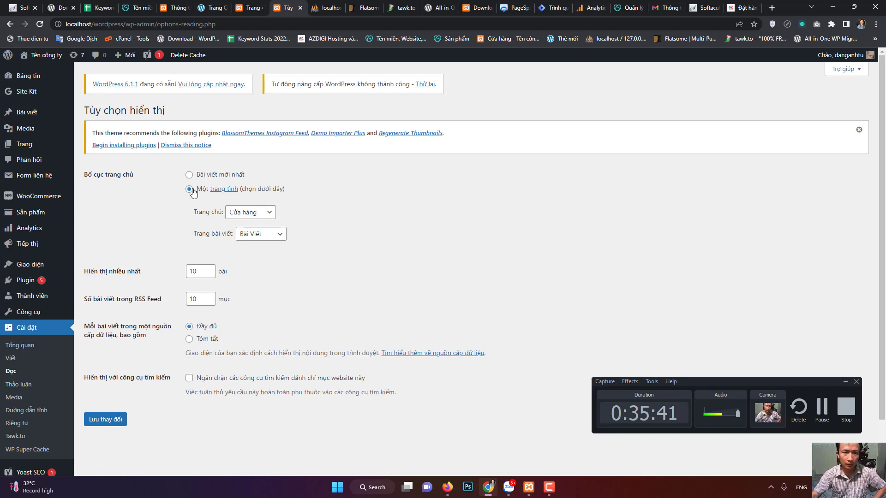
click(261, 217)
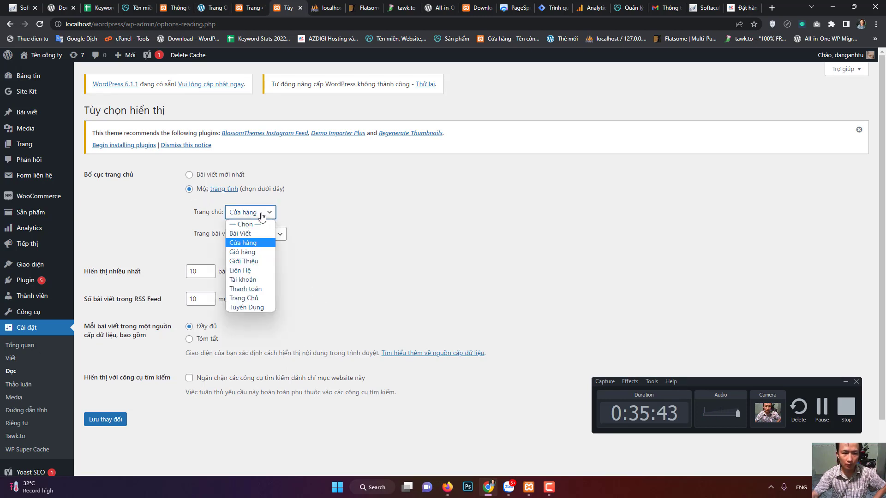
click(249, 243)
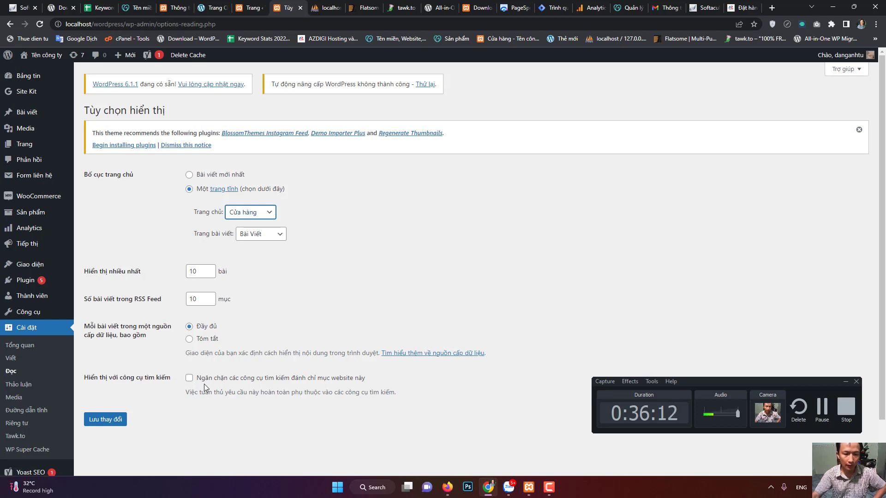
click(115, 420)
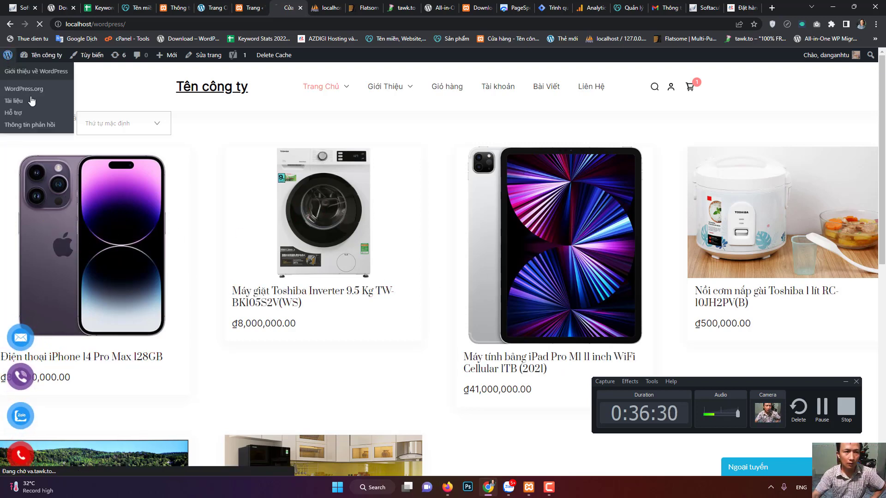
Step: Return to the WordPress admin area and open the Site Kit setup page
click(371, 257)
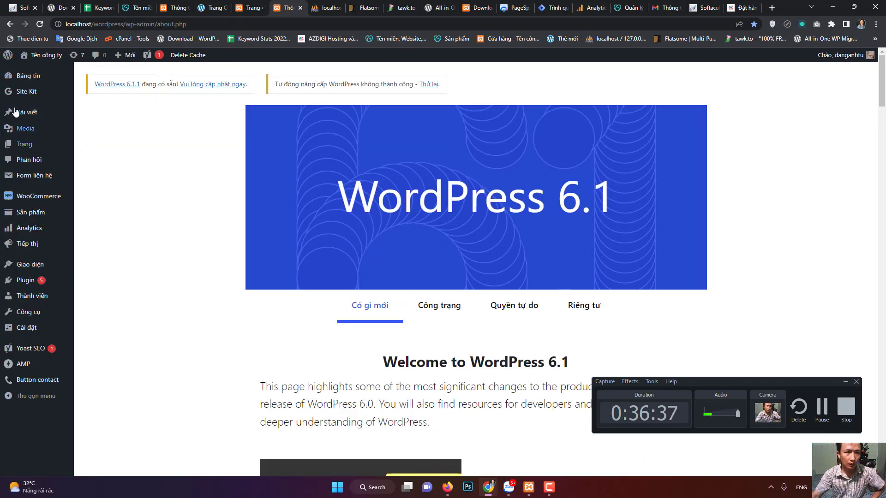
mouse_move(35, 93)
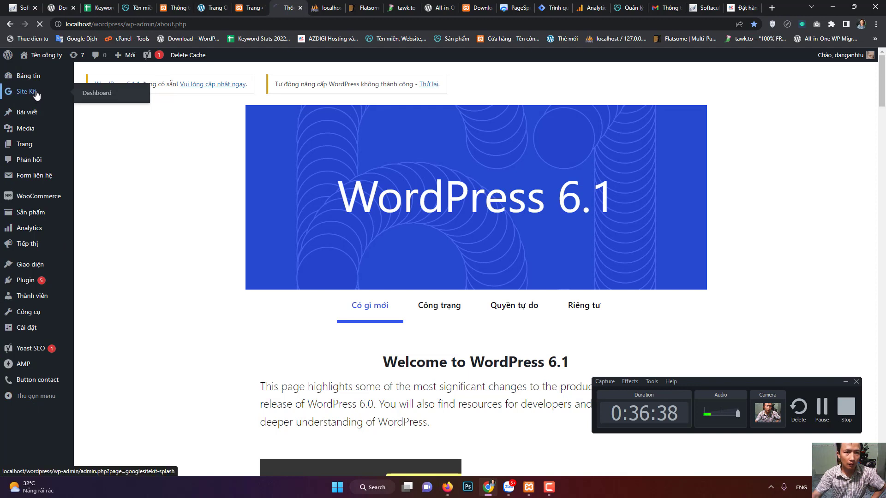
click(36, 94)
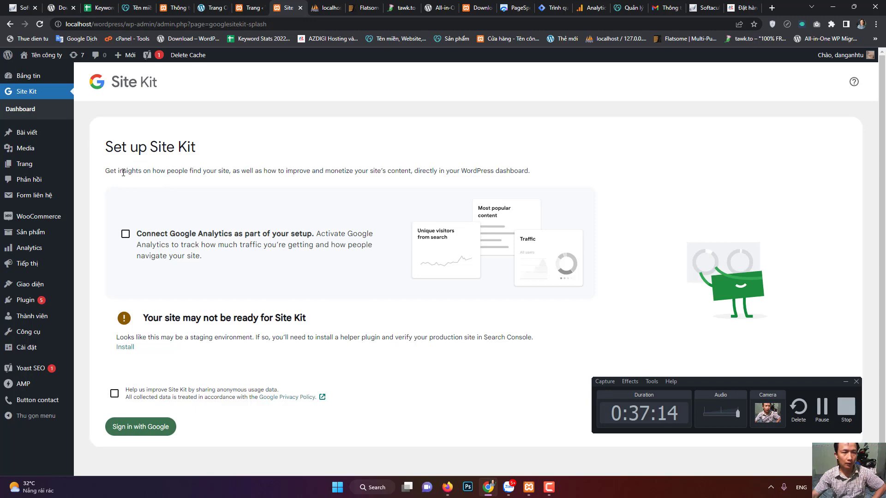
Step: Open the untitled draft from the posts list and review its title, content and Yoast SEO focus keyphrase fields
click(38, 138)
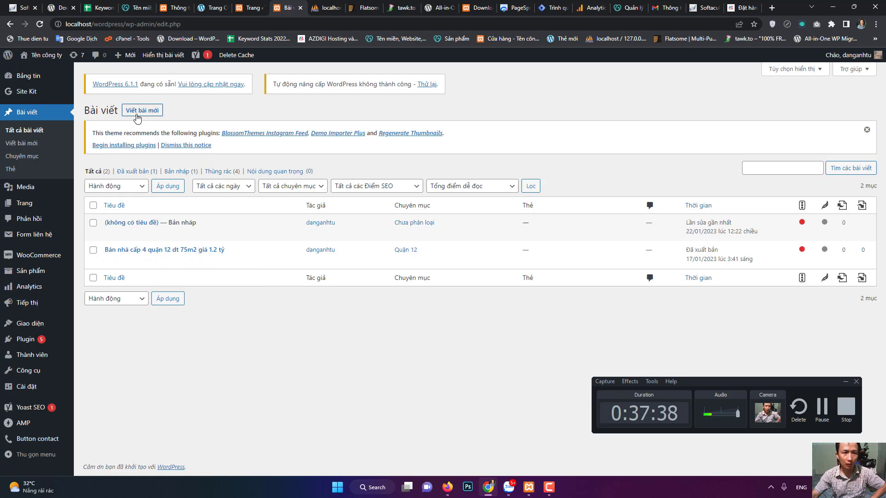
mouse_move(131, 59)
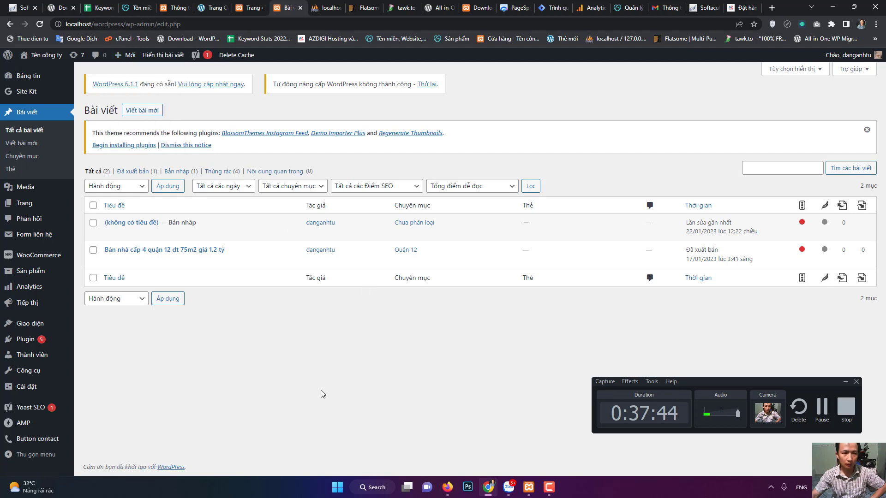
mouse_move(166, 236)
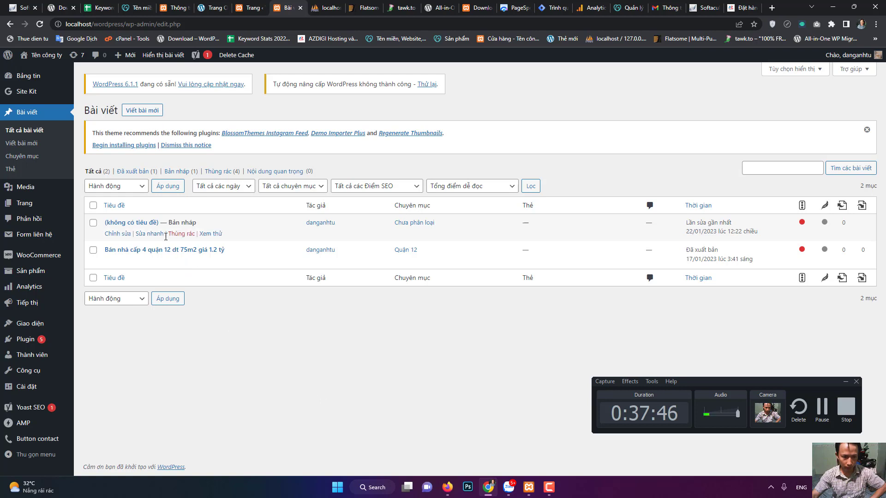
click(125, 234)
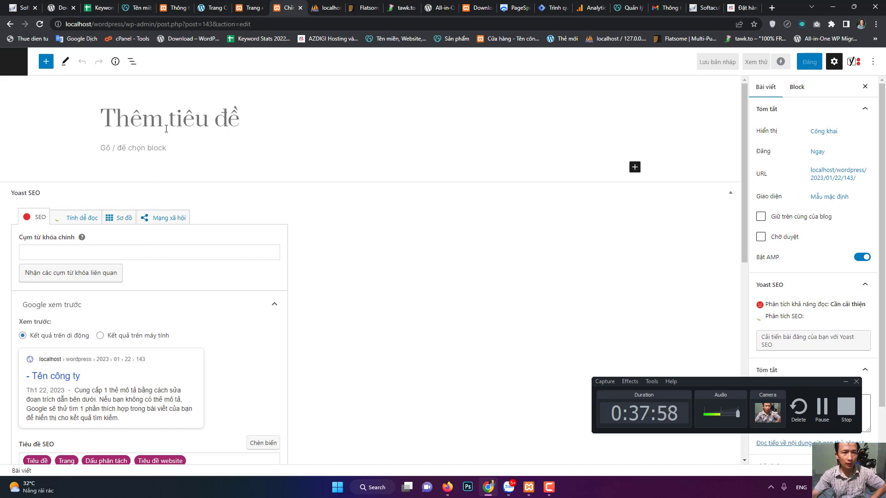
click(185, 115)
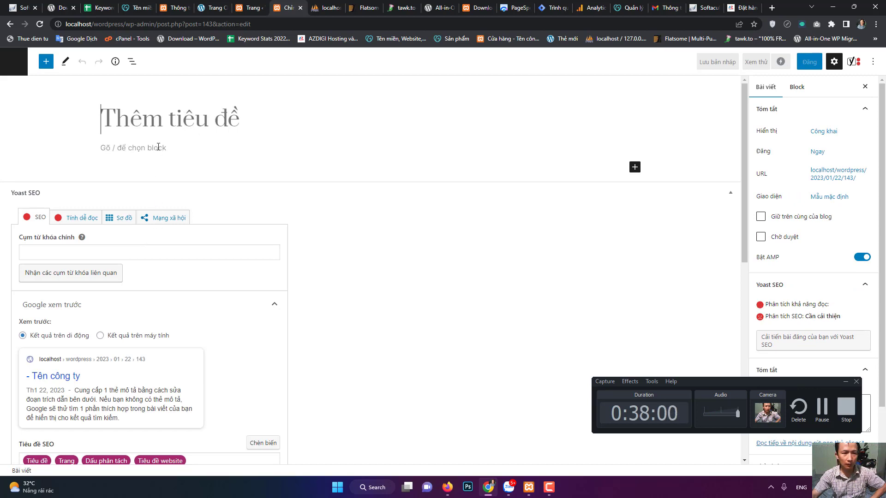
click(158, 147)
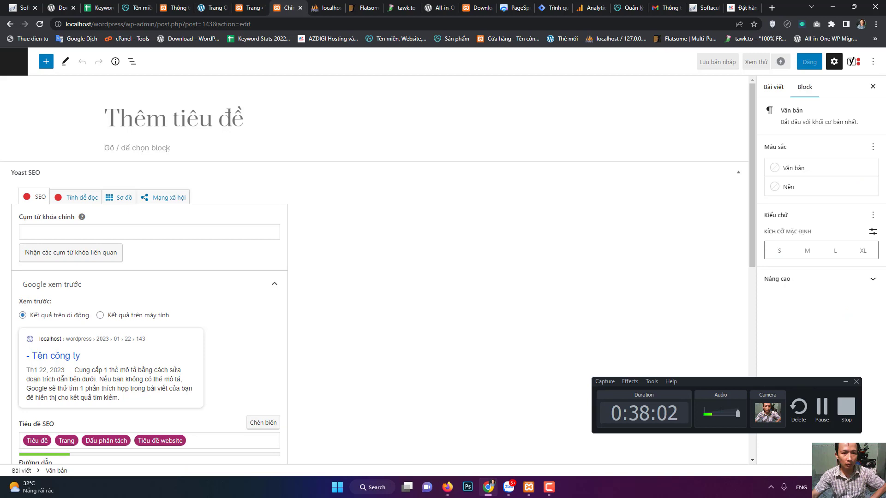
click(156, 235)
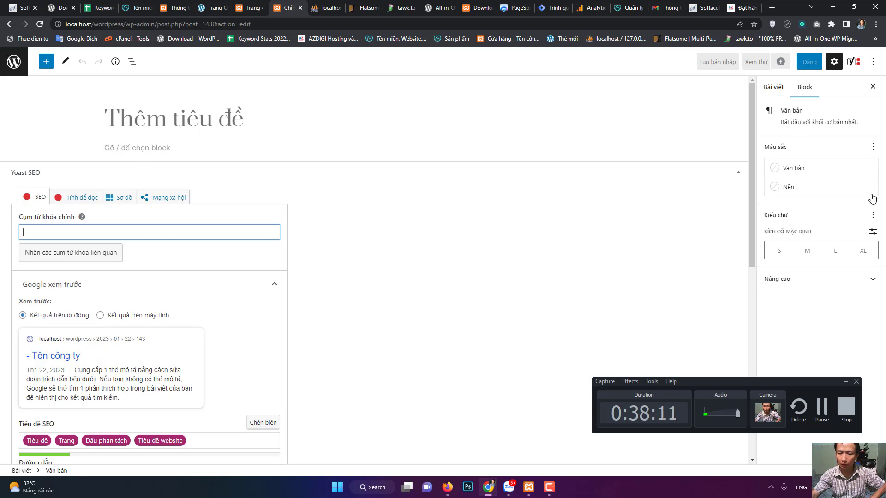
Step: Examine the draft's post settings for categories, tags, featured image, excerpt and discussion
click(772, 89)
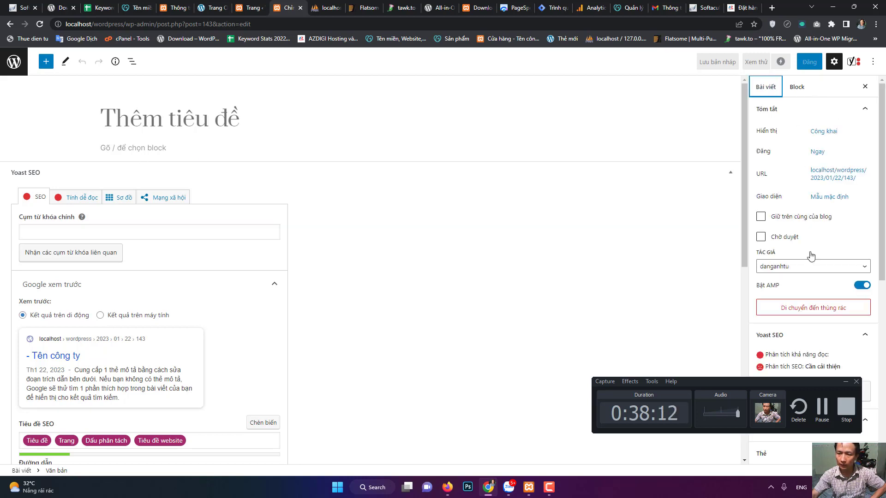
drag(799, 380, 554, 326)
scroll(851, 277, down, 3)
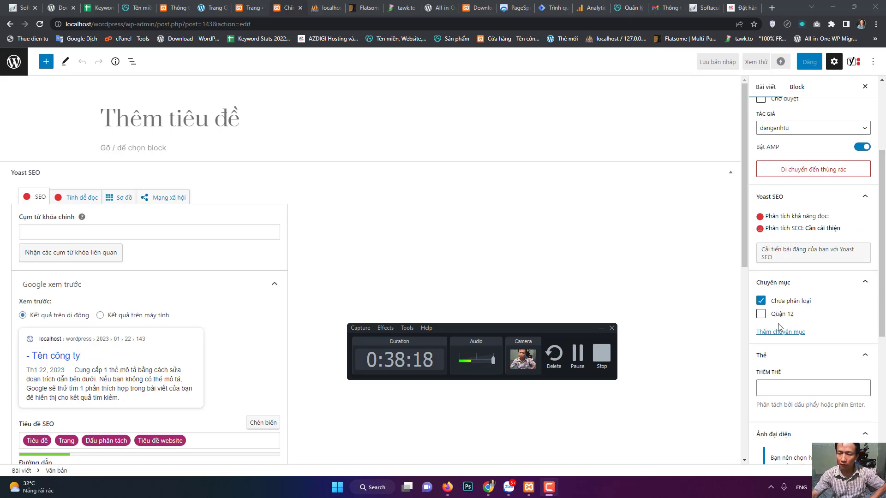
scroll(794, 318, down, 2)
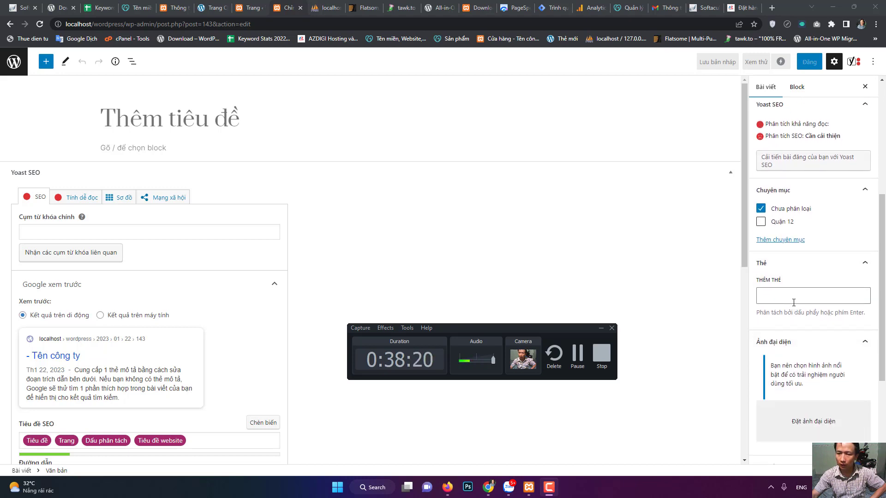
scroll(792, 302, down, 3)
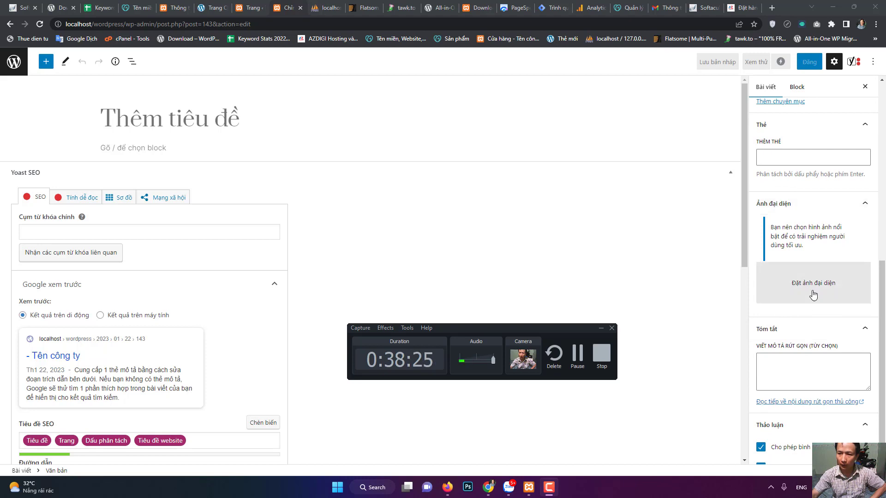
scroll(826, 299, down, 1)
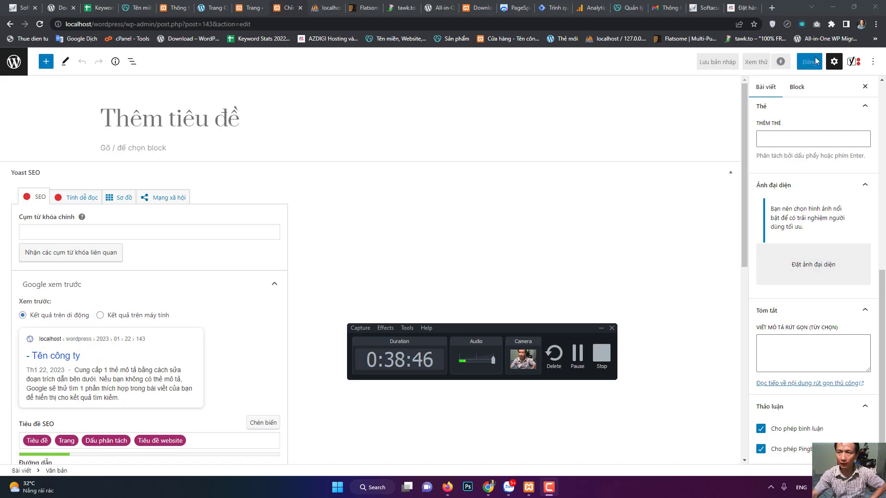
Step: Leave the draft unchanged, open the media library and review its images and file type filter options
click(14, 61)
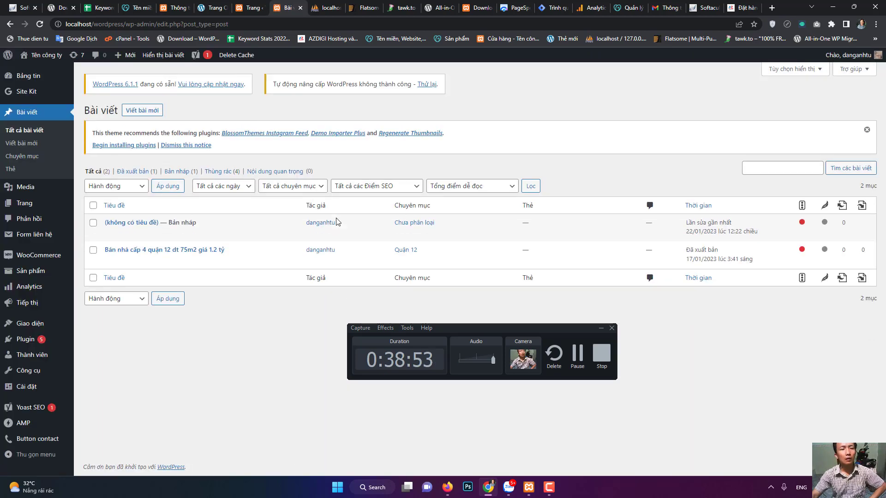
click(27, 191)
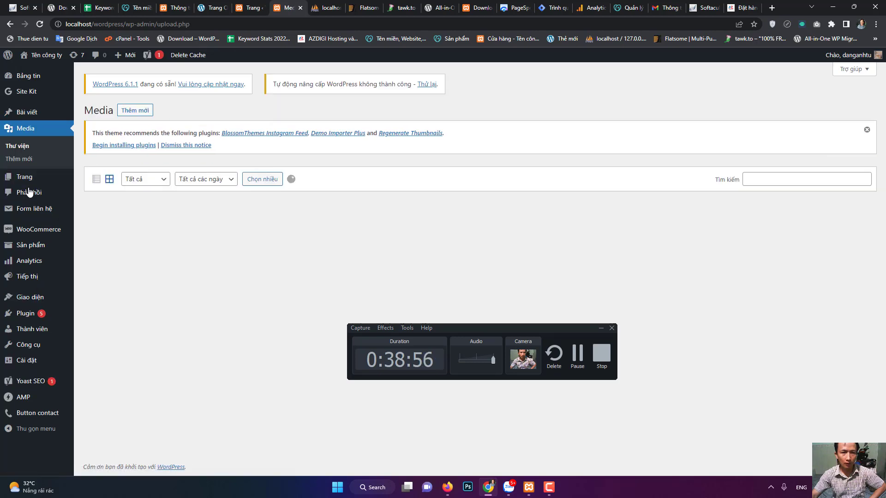
drag(507, 331, 768, 87)
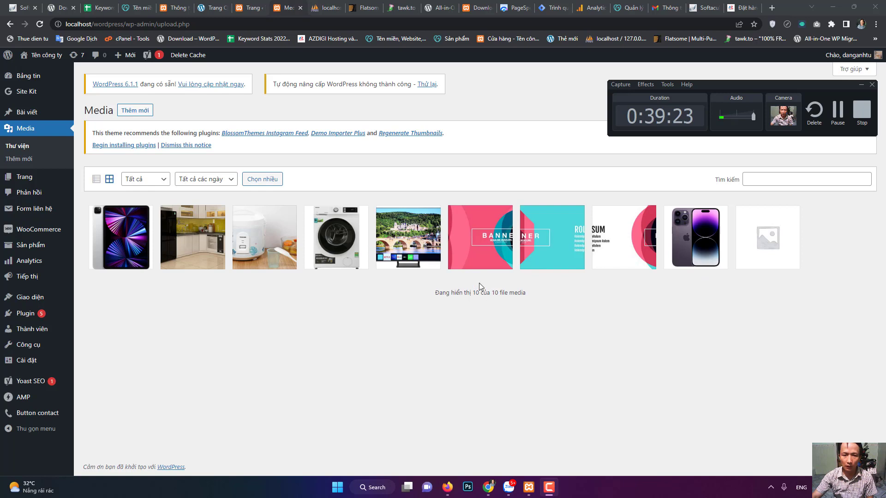
click(162, 184)
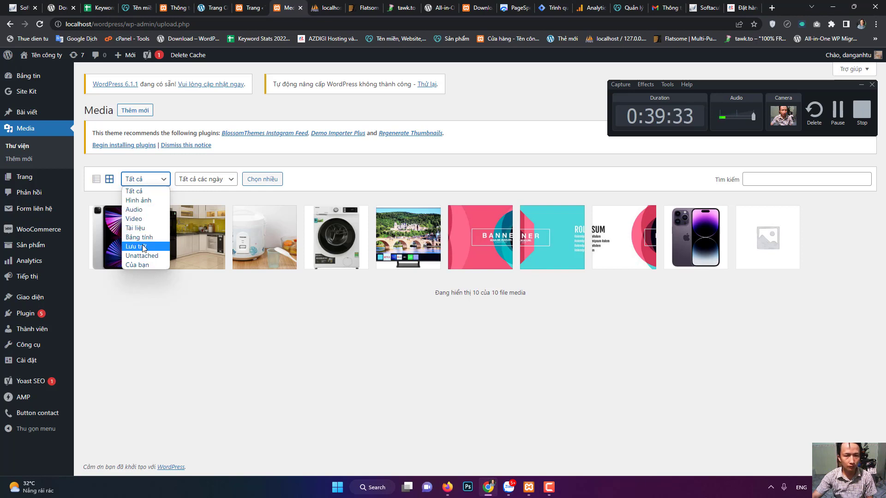
click(428, 368)
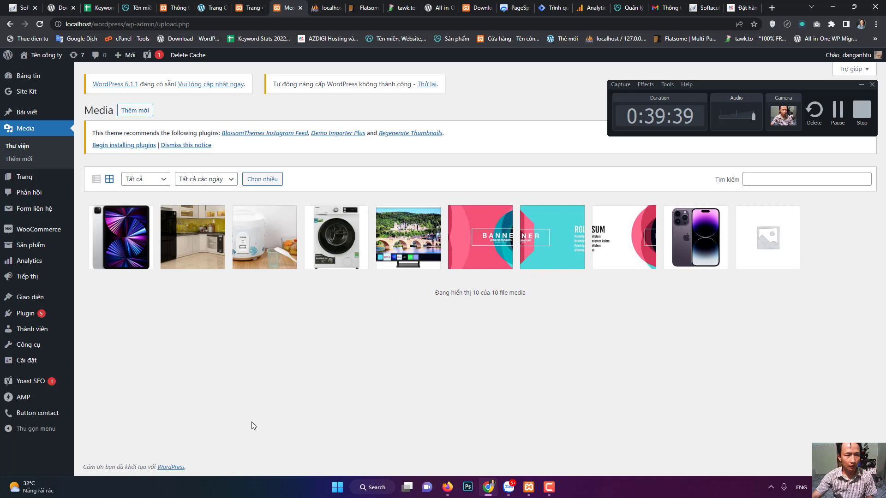
Step: Review the comments page and the contact form list with its shortcode
click(37, 196)
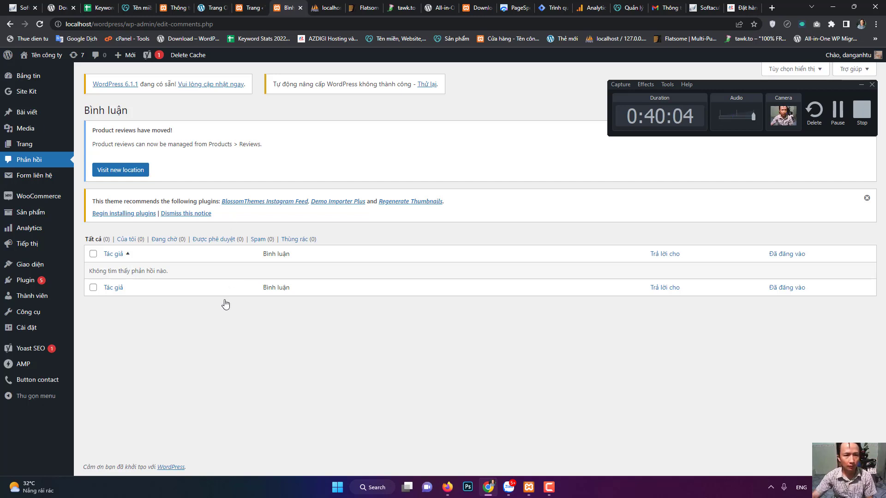
click(31, 176)
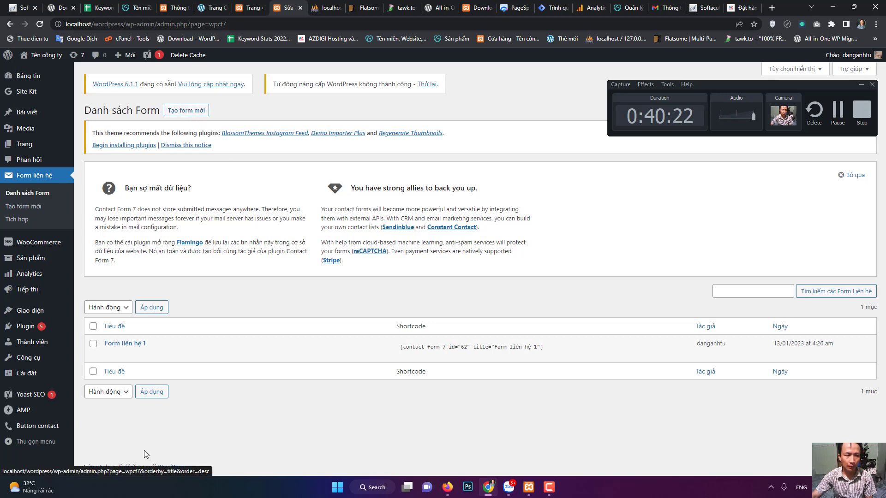
mouse_move(39, 251)
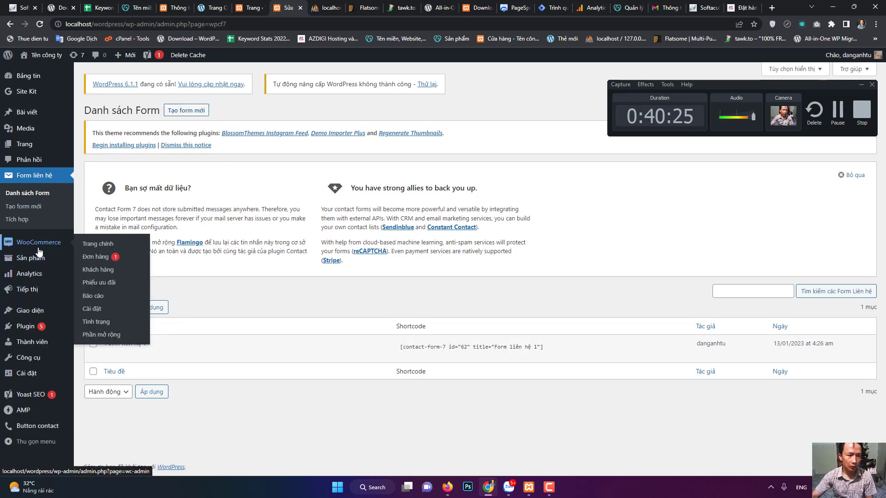
mouse_move(40, 289)
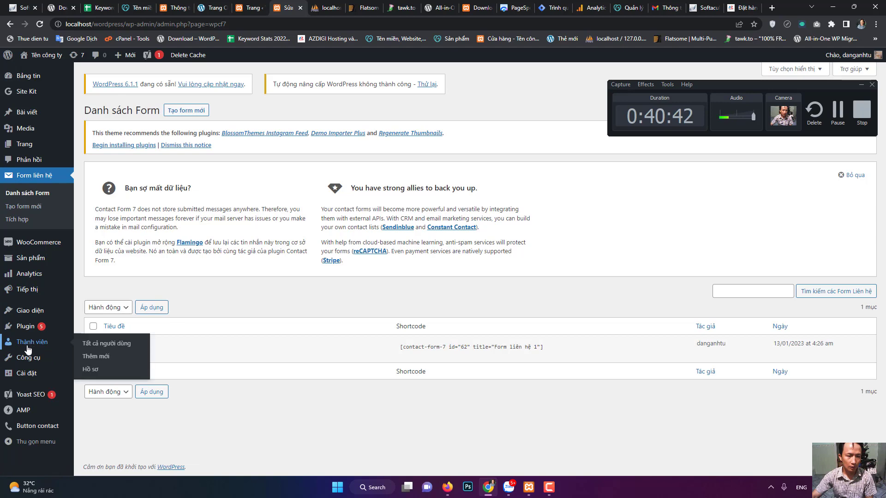
Step: Open the form for adding a new user and review its fields and available roles without creating an account
click(38, 345)
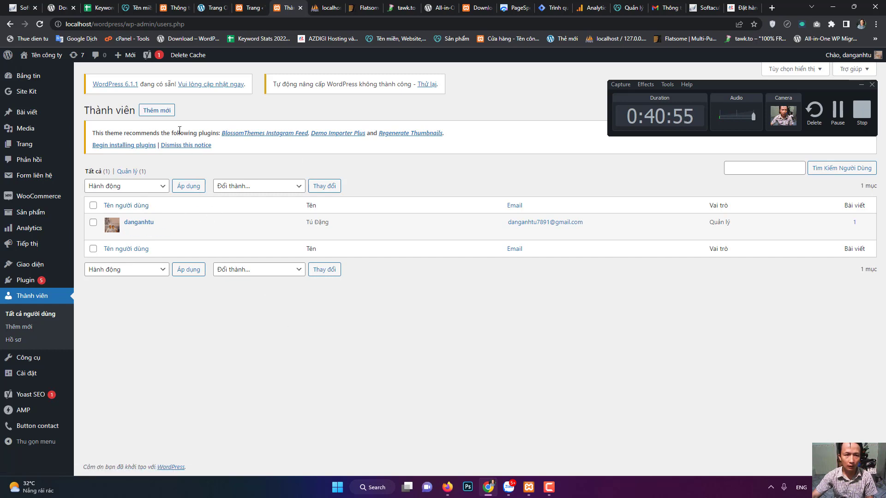
click(169, 113)
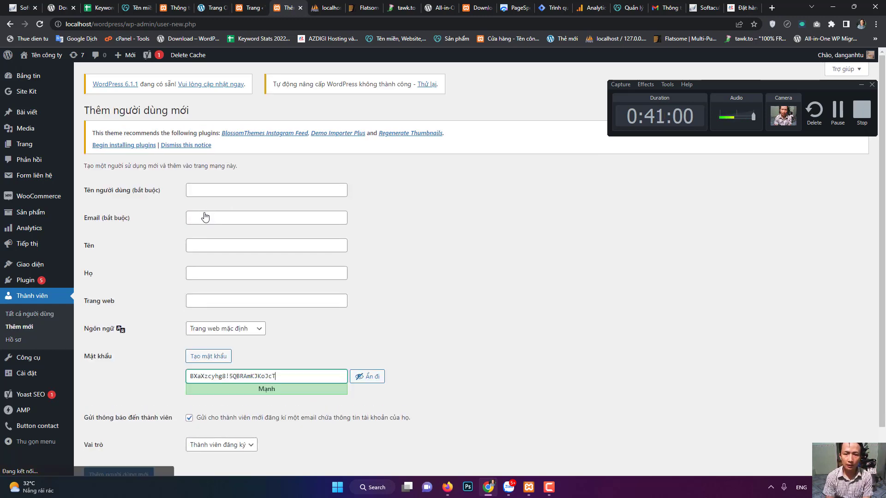
scroll(272, 249, down, 1)
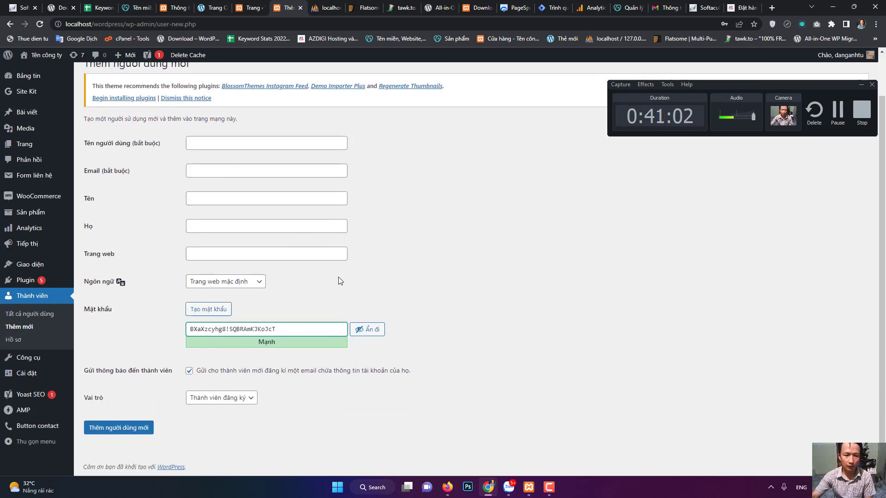
click(229, 397)
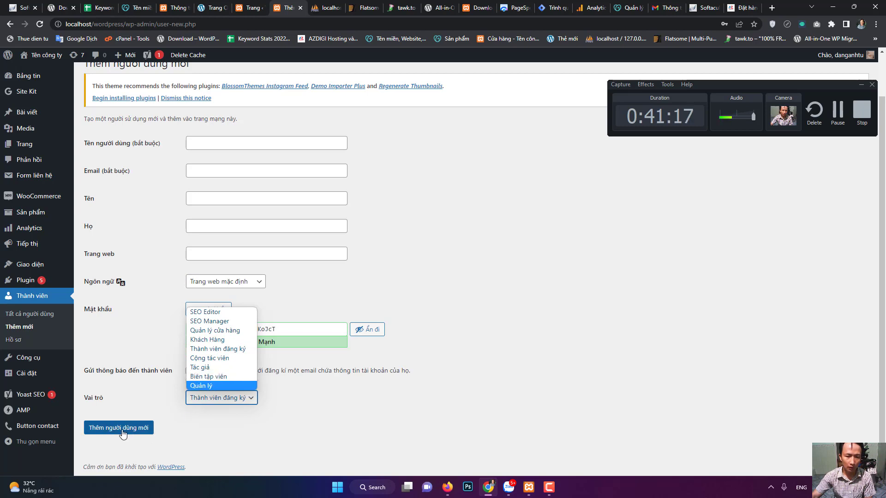
click(144, 443)
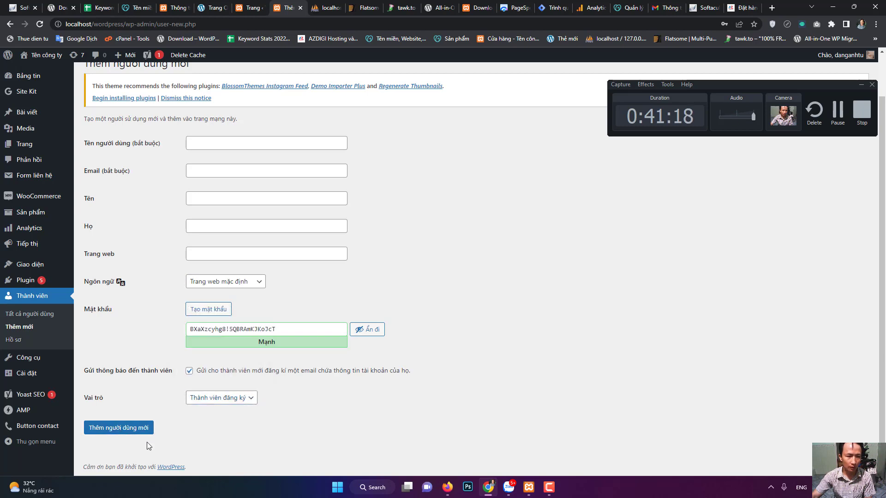
Step: Look over the Tools page, and open the tawk.to plugin's login form for reselecting the property or widget
click(28, 363)
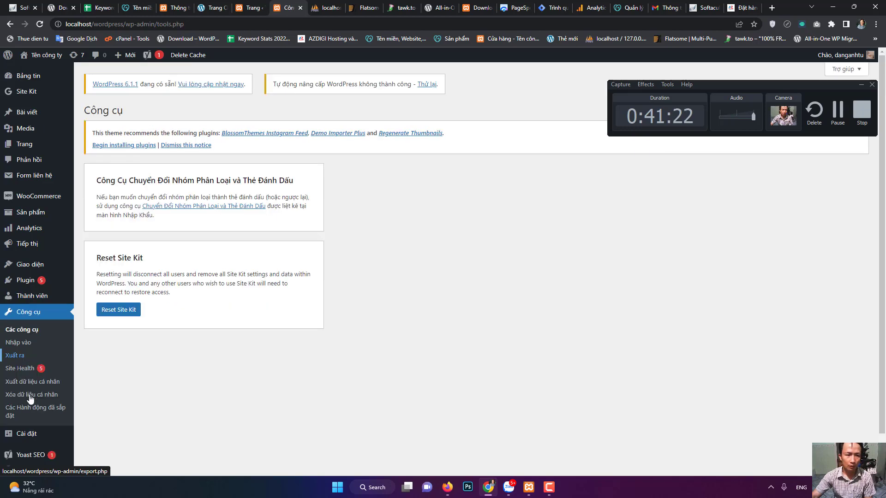
scroll(35, 369, down, 1)
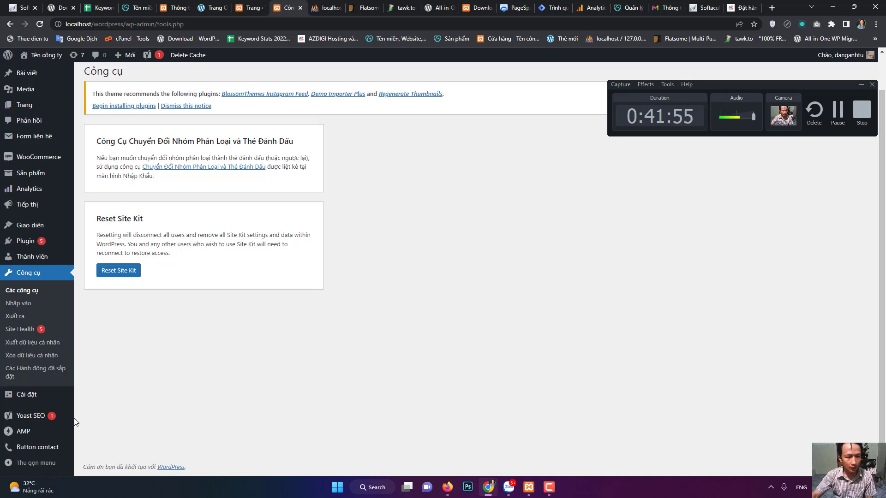
mouse_move(40, 397)
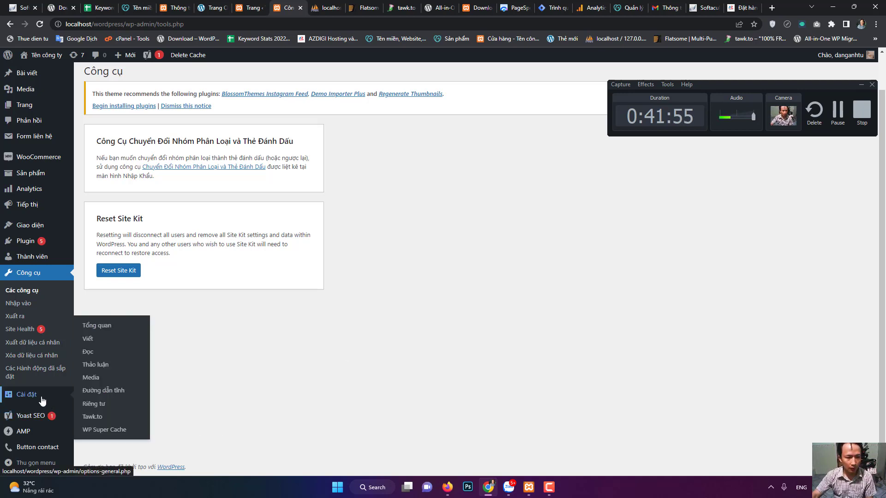
click(92, 418)
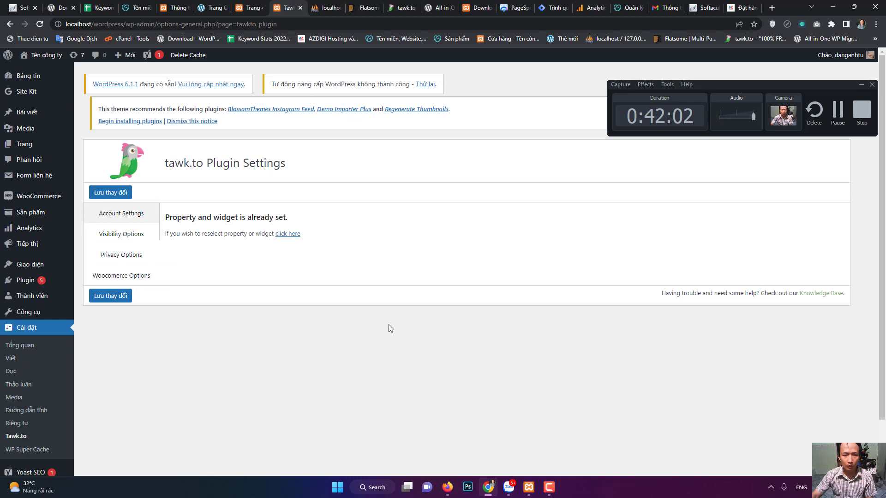
click(289, 235)
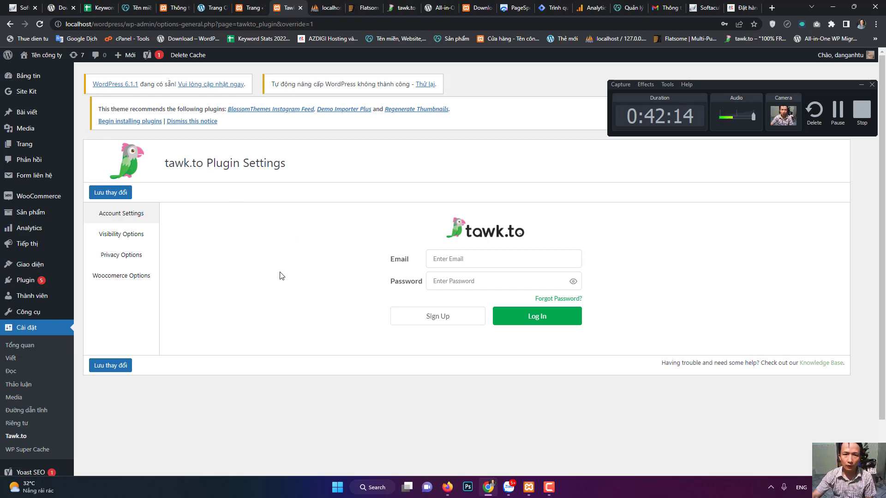
Step: Review the tawk.to website's free sign-up page alongside the plugin's login form in WordPress
click(493, 322)
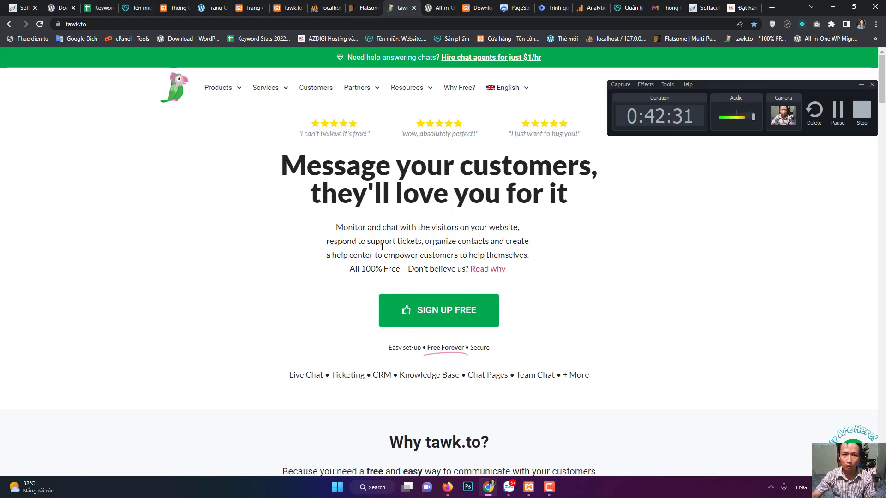
click(252, 8)
click(188, 10)
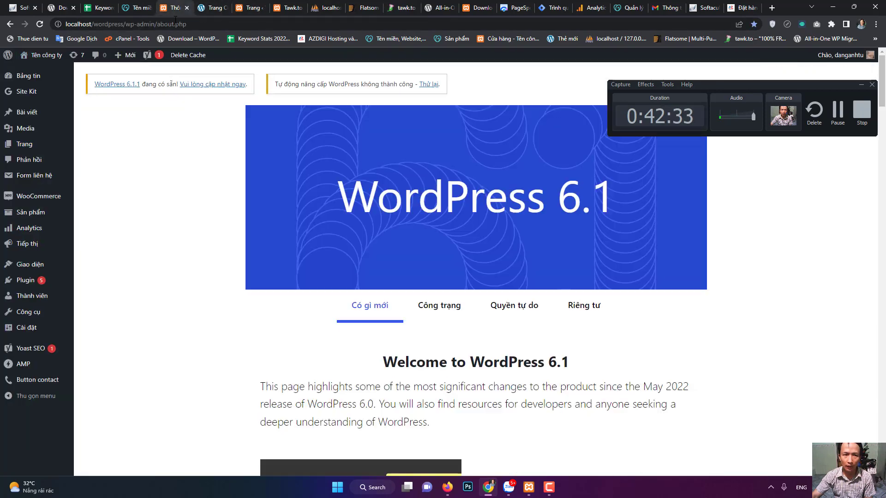
click(288, 7)
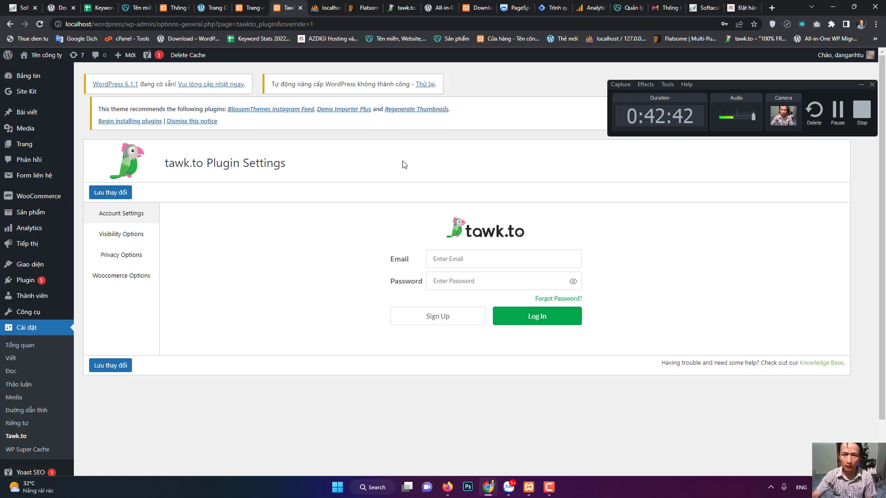
click(399, 8)
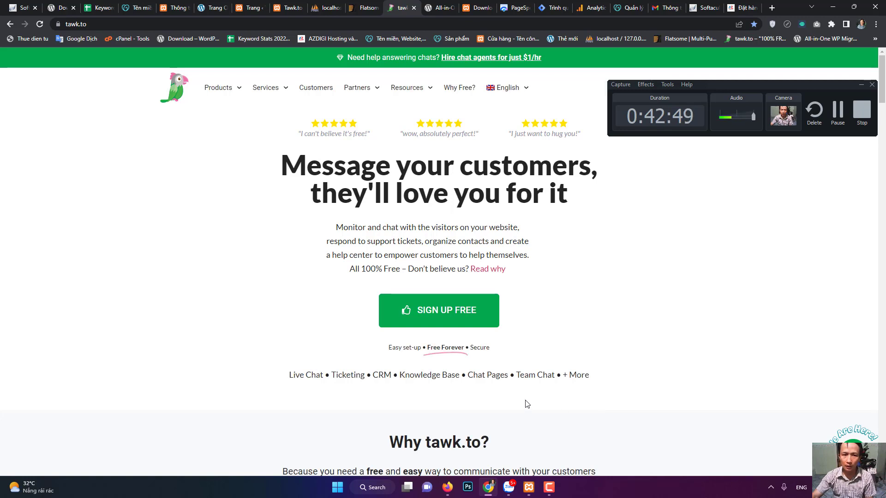
click(837, 113)
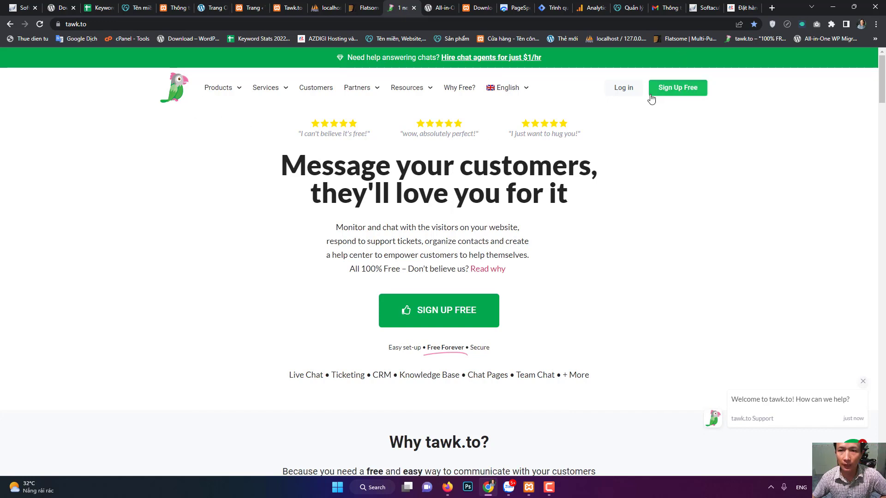
click(213, 88)
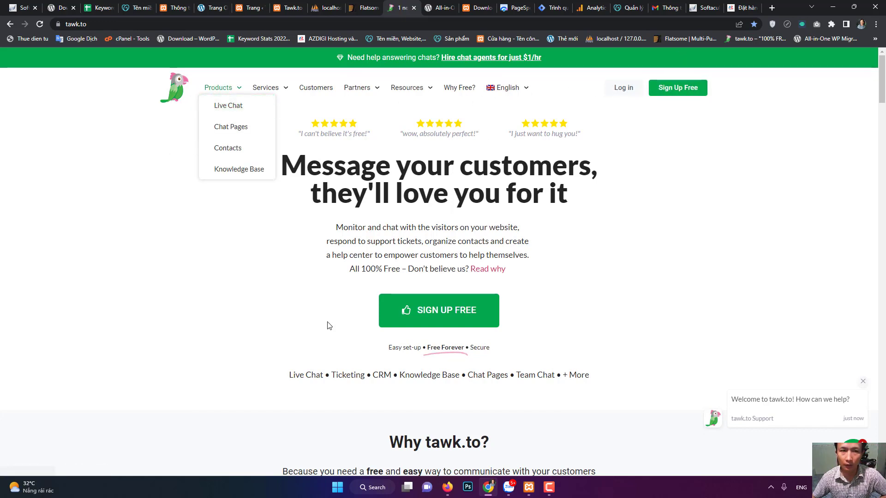
click(390, 329)
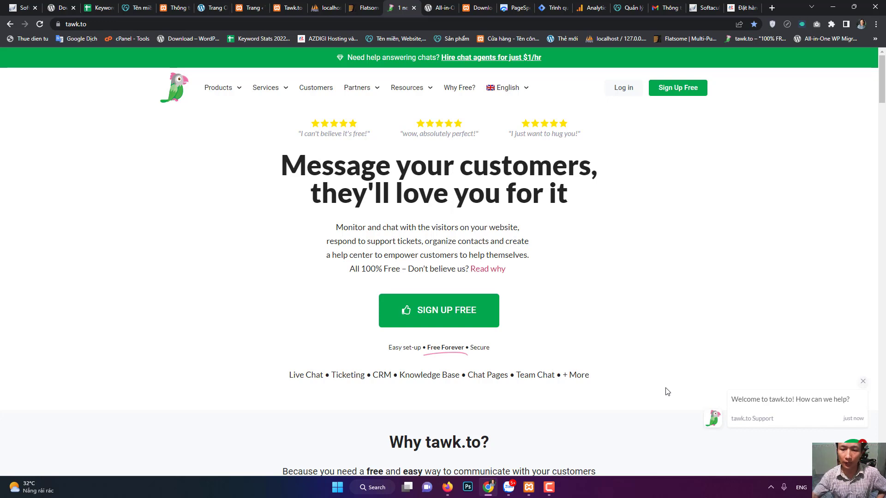
click(548, 489)
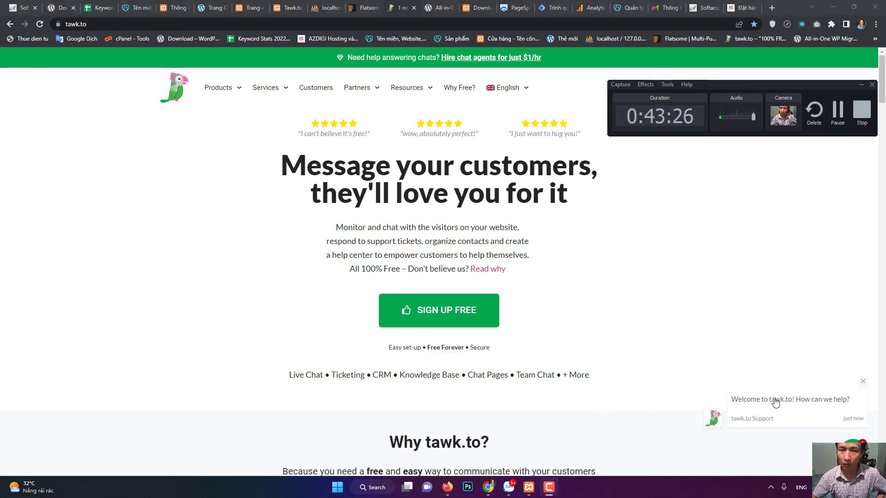
click(735, 341)
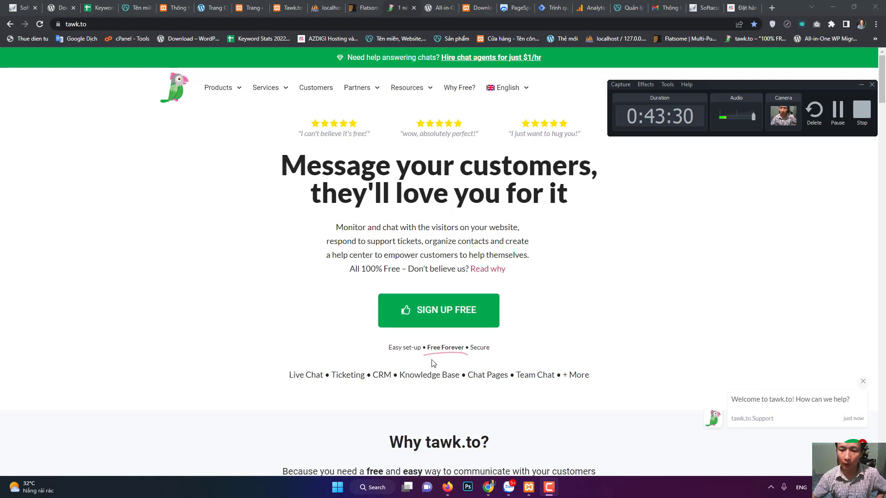
Step: Return to the WordPress admin and review the WP Super Cache settings, including caching status and cached page deletion
click(186, 3)
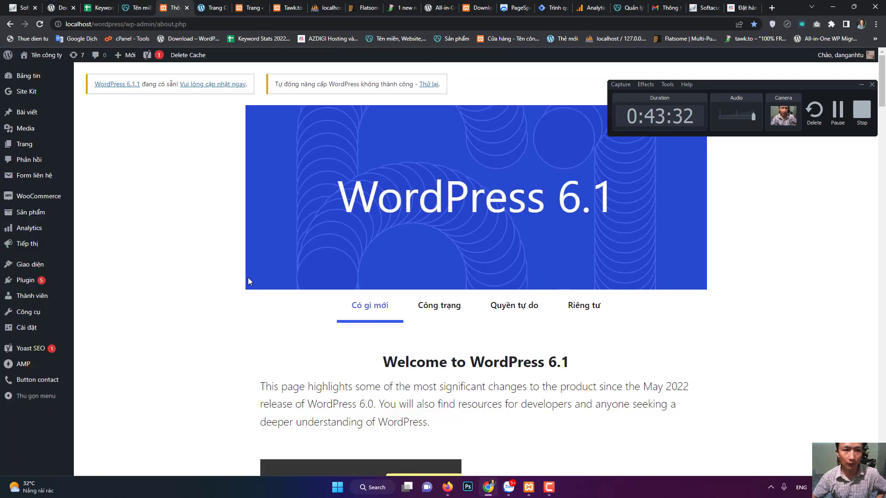
key(ctrl+Tab)
key(ctrl+Tab)
key(ctrl+Tab)
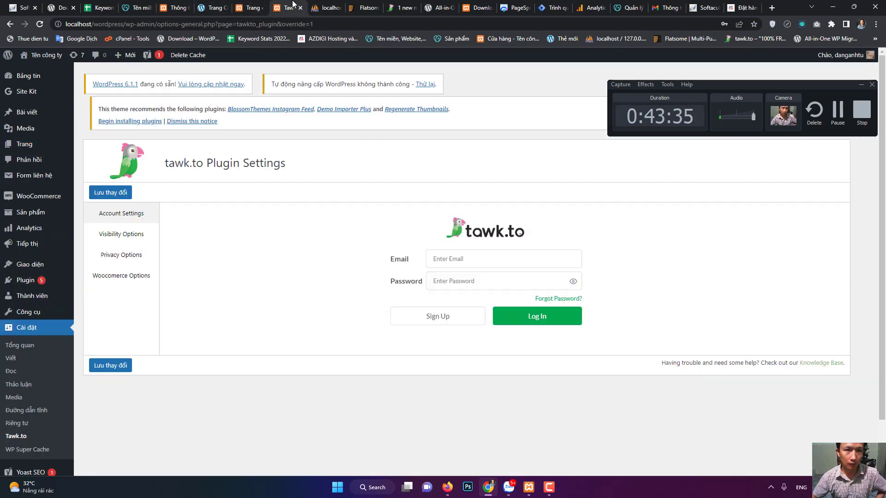
click(38, 450)
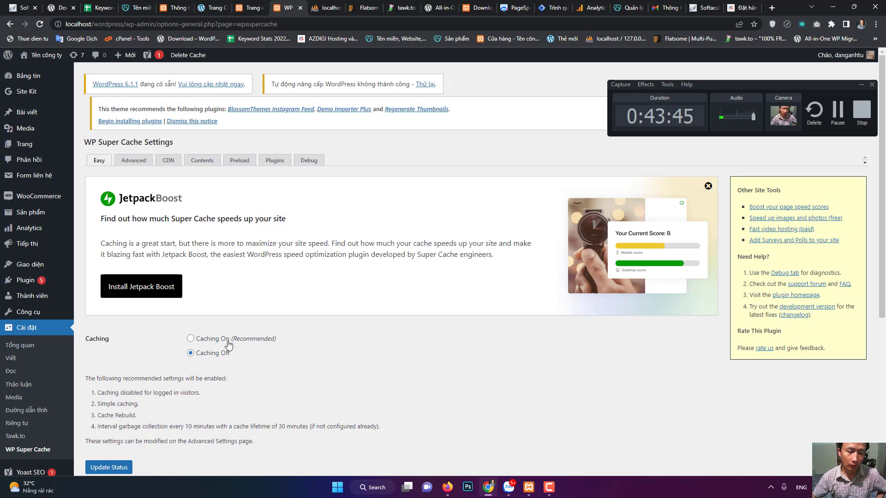
scroll(152, 461, down, 2)
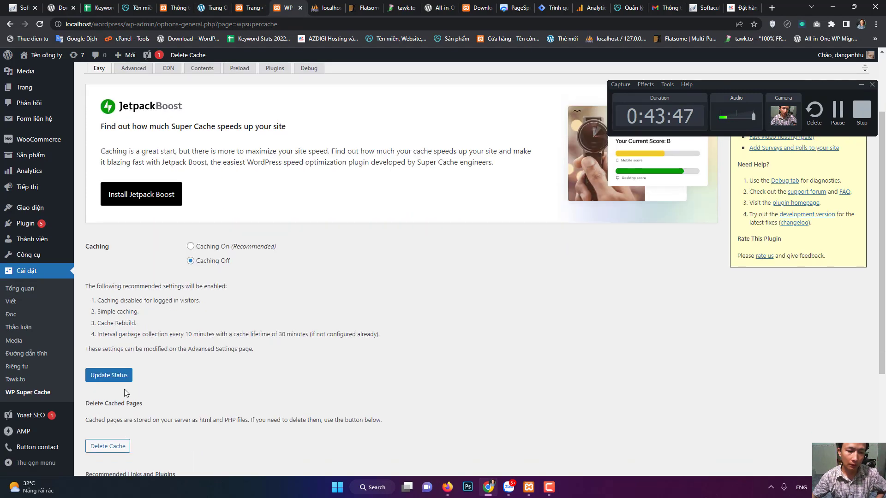
scroll(53, 399, down, 3)
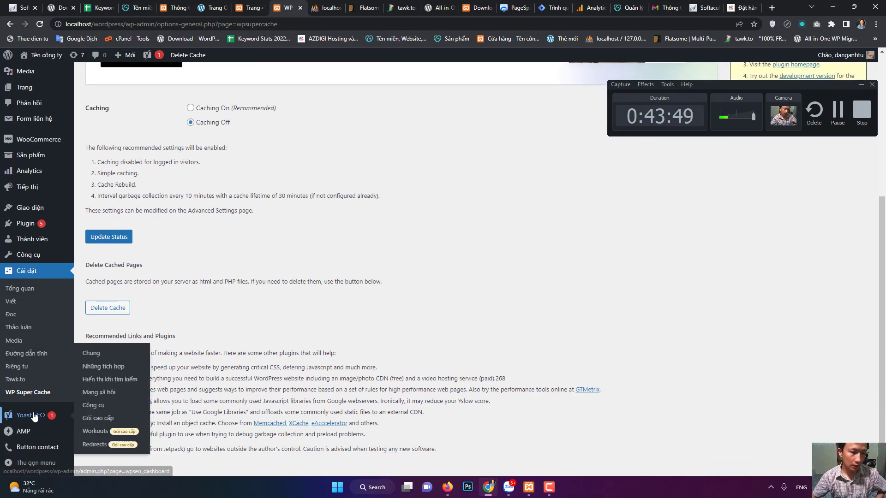
Step: Review the Yoast SEO general dashboard and the steps of its first-time configuration
click(33, 417)
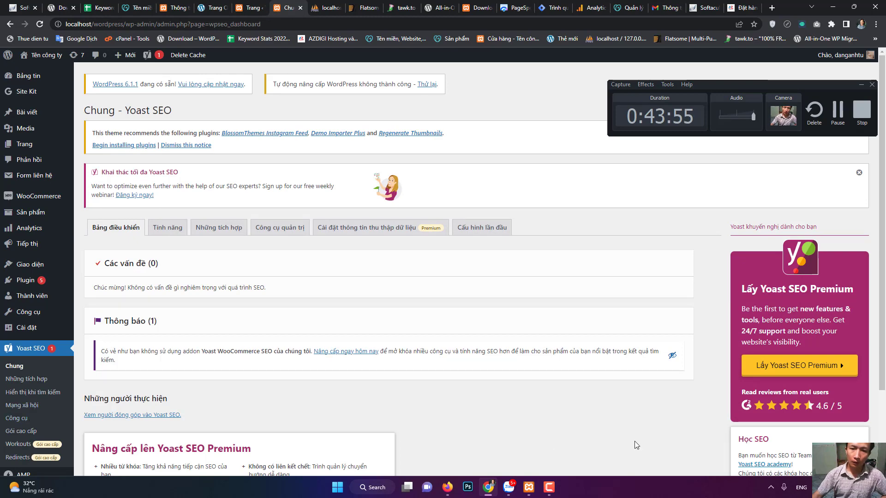
click(488, 230)
scroll(540, 380, down, 2)
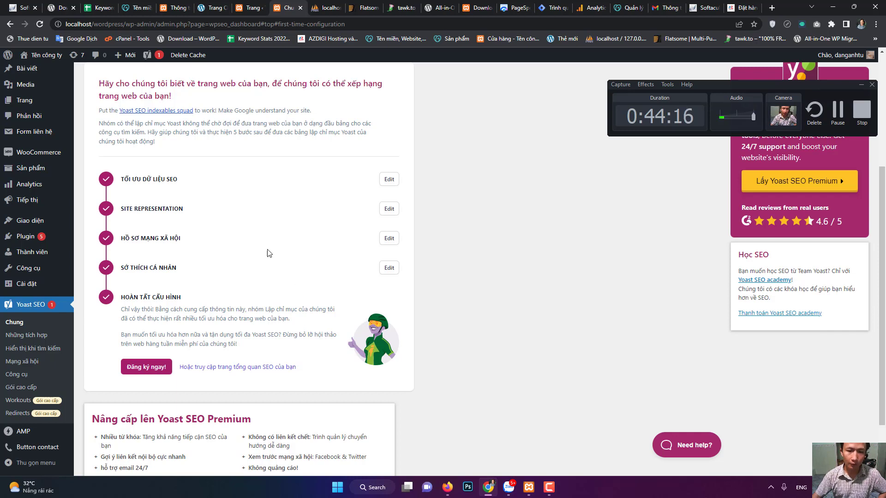
Step: Reopen the AMP configuration wizard, keep the non-technical or simpler setup option, and run the site scan
click(28, 433)
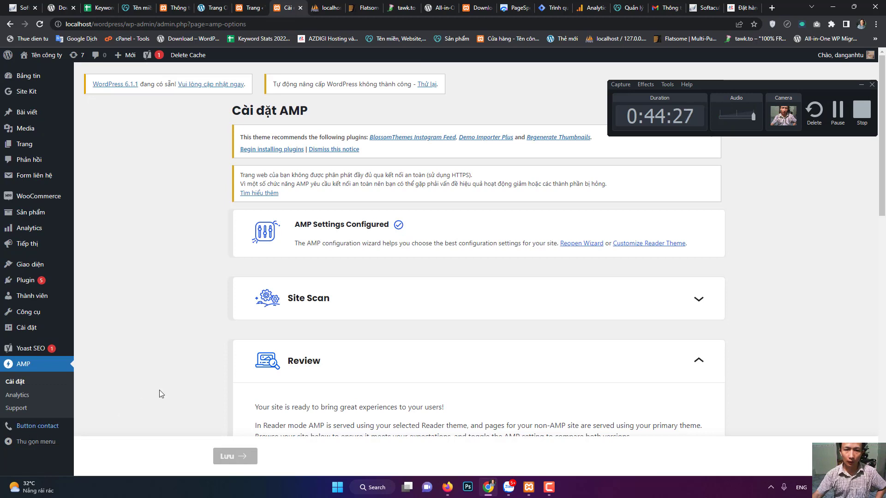
click(585, 247)
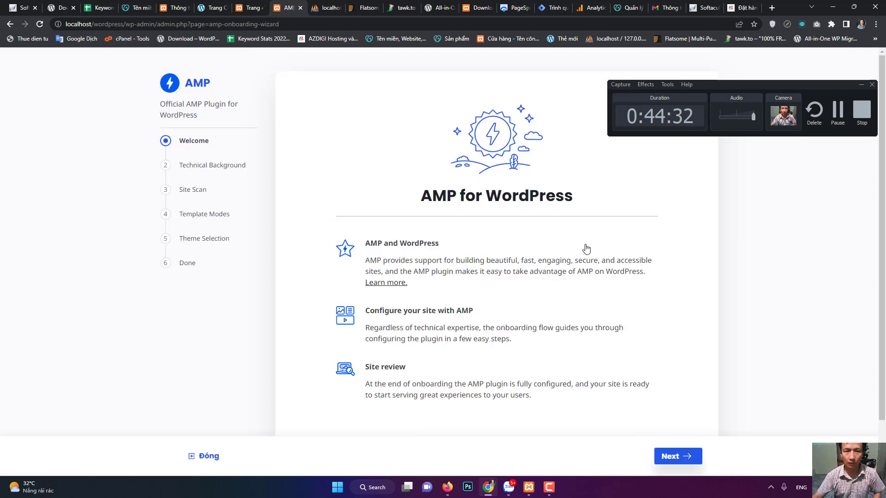
scroll(576, 277, down, 2)
click(683, 458)
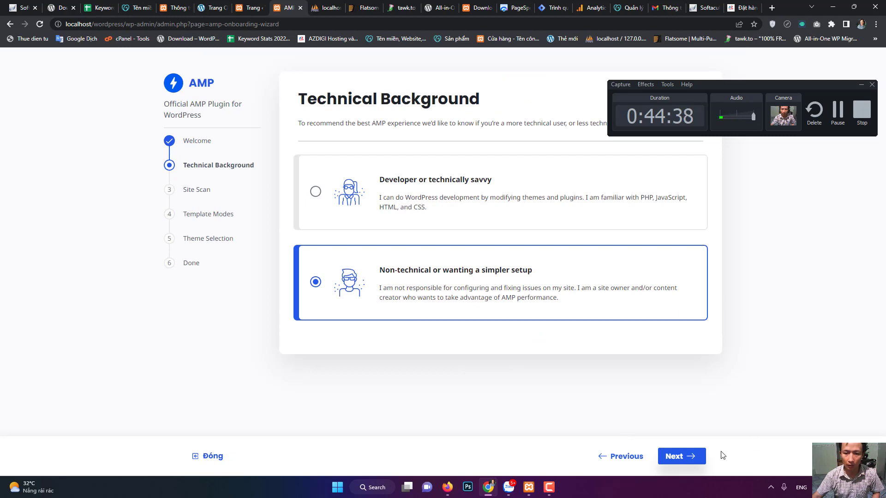
click(682, 456)
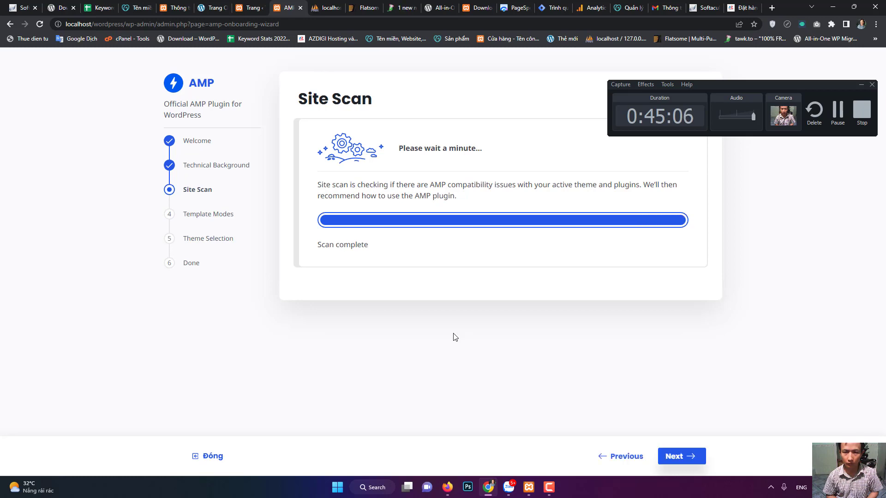
Step: Finish the AMP wizard with the Reader template mode and the AMP Legacy theme, then close it
click(676, 460)
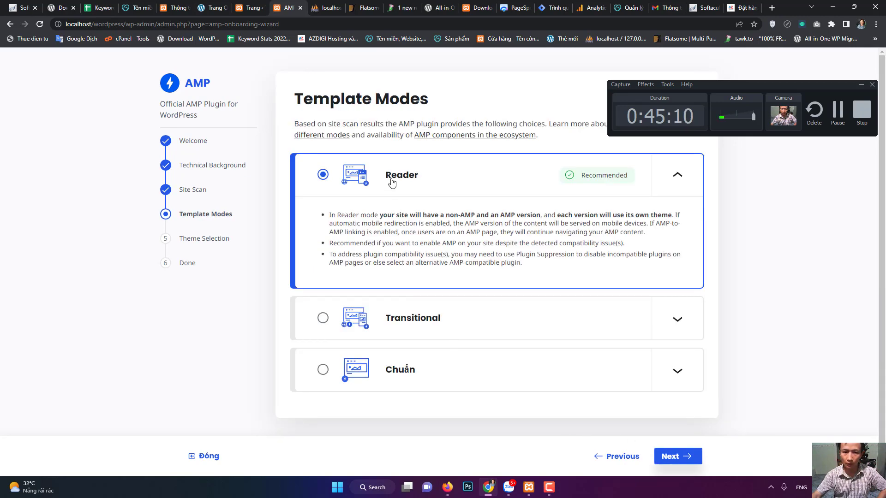
click(678, 457)
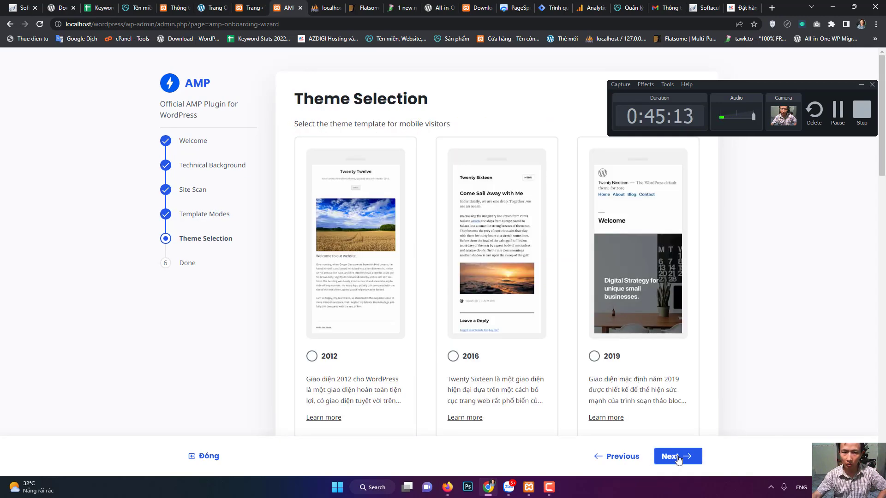
scroll(535, 281, down, 5)
scroll(533, 290, down, 10)
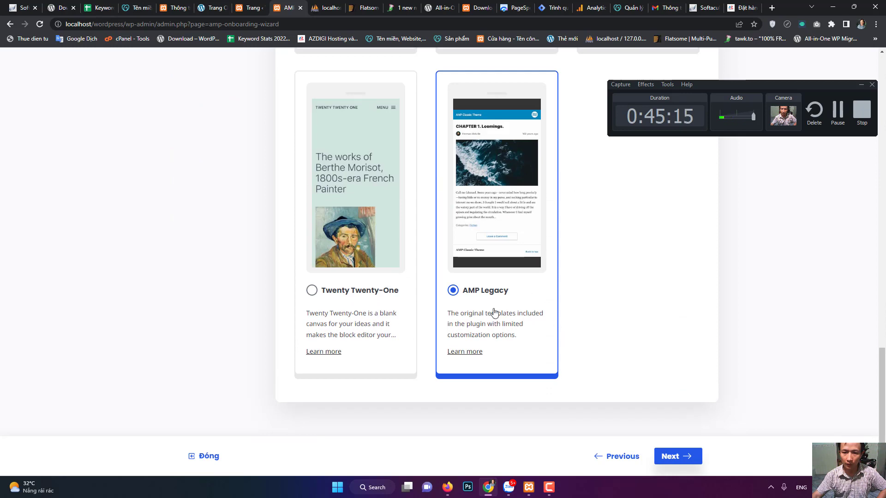
click(672, 457)
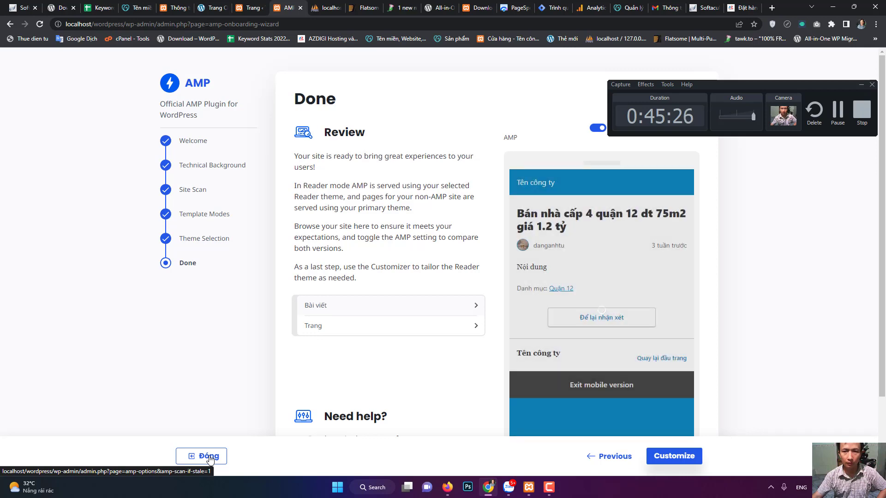
click(209, 457)
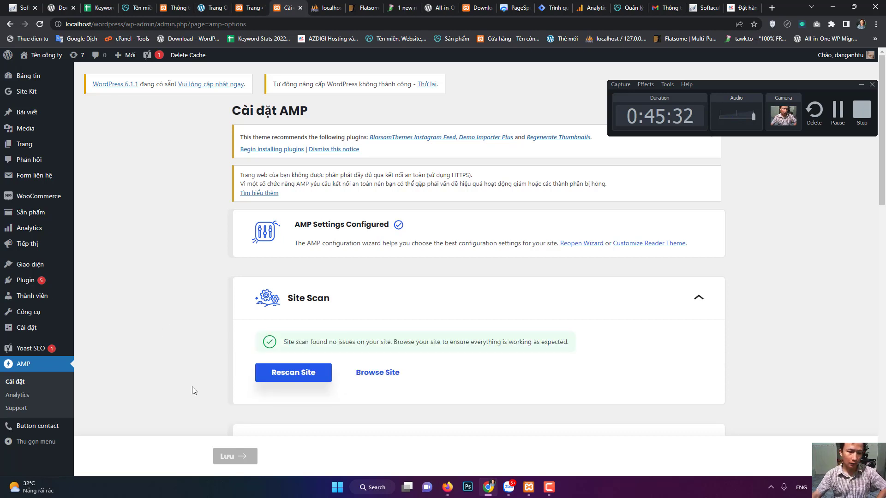
Step: Review the Button contact plugin's settings for phone, WhatsApp, Zalo, Viber, contact link and Facebook fanpage
click(50, 432)
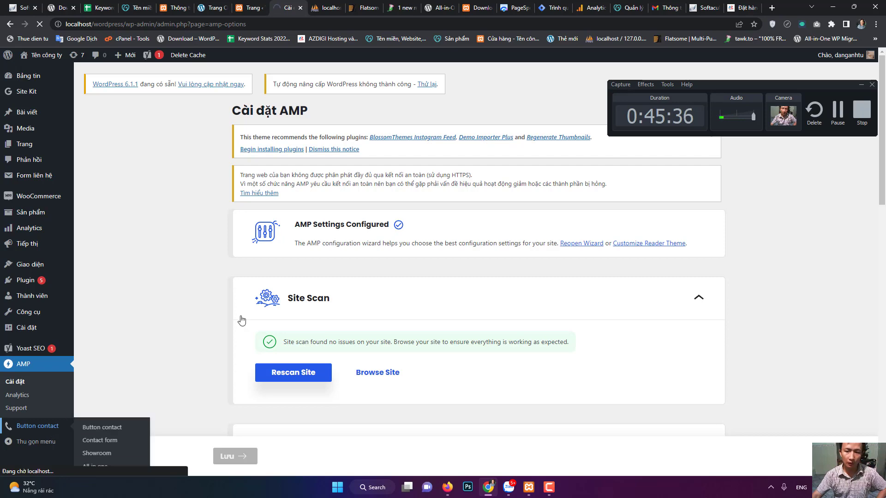
scroll(223, 237, down, 1)
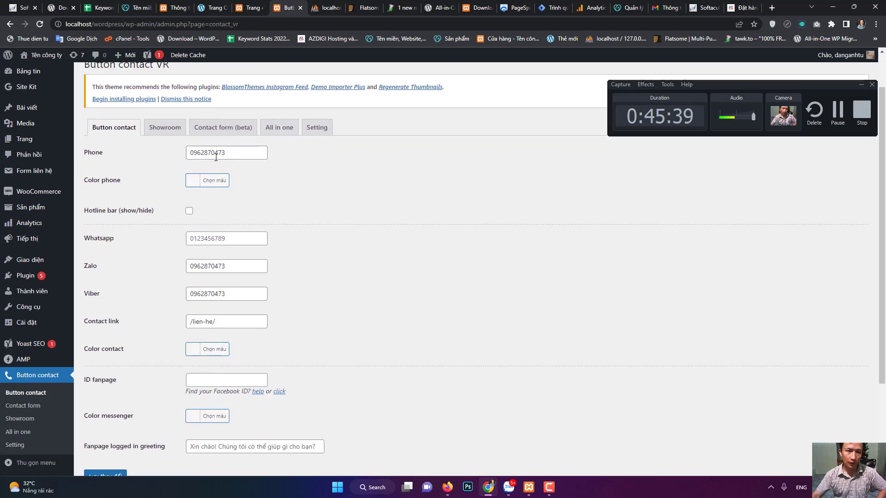
scroll(197, 252, down, 3)
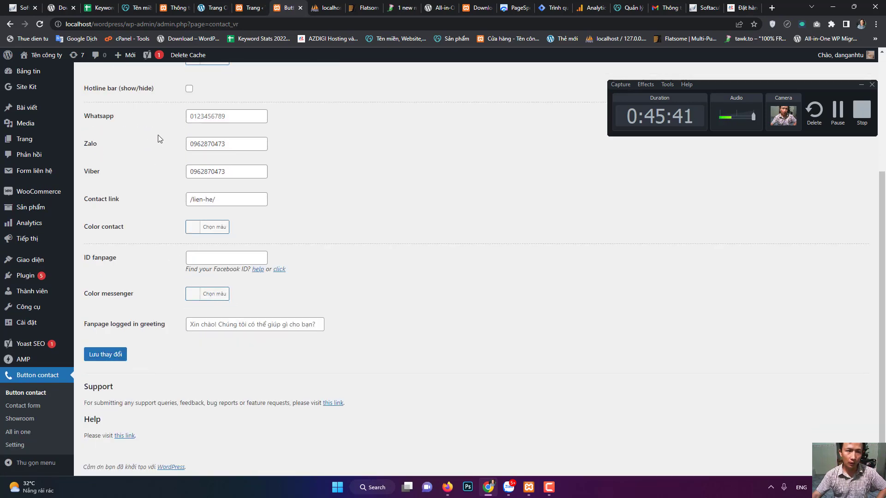
Step: View the storefront home page to examine its products and floating contact buttons
click(99, 362)
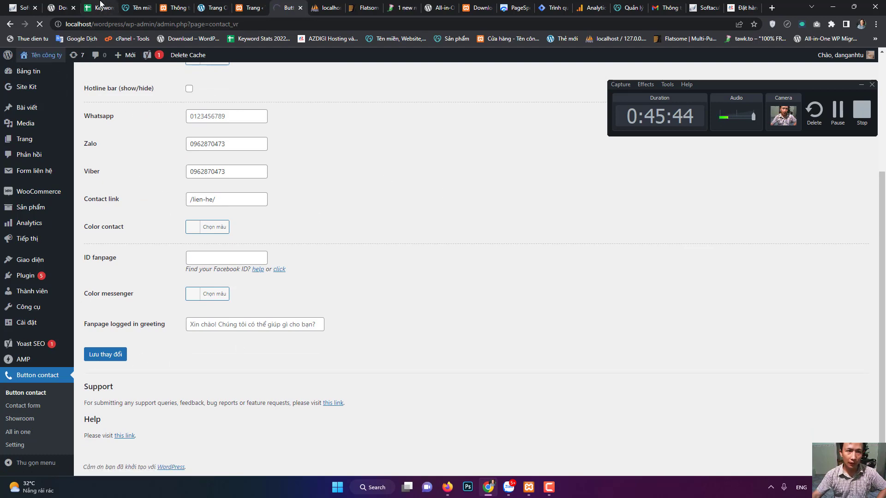
click(99, 7)
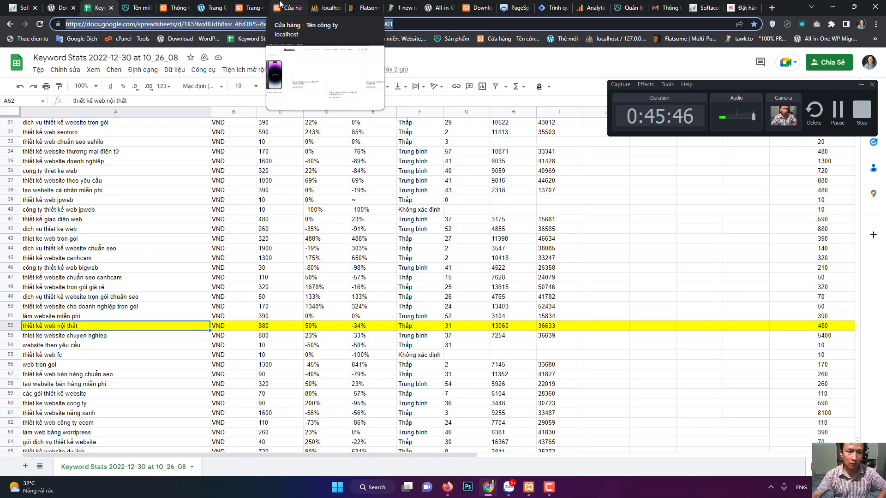
click(295, 5)
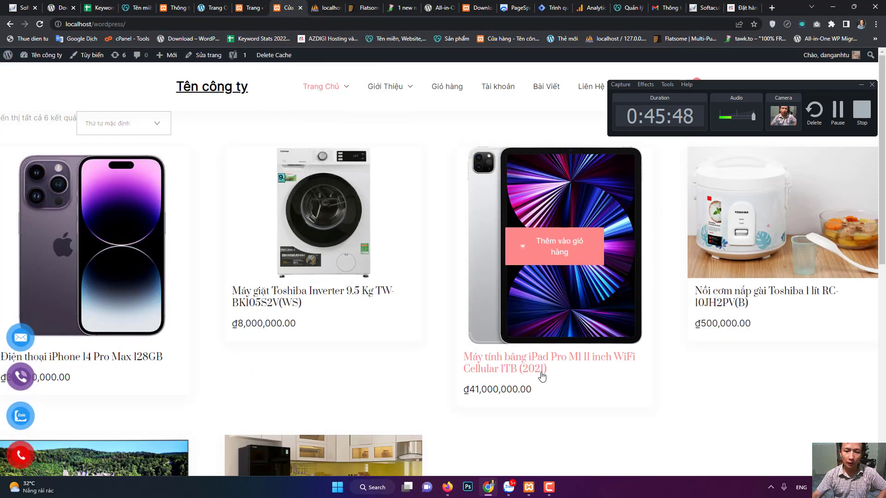